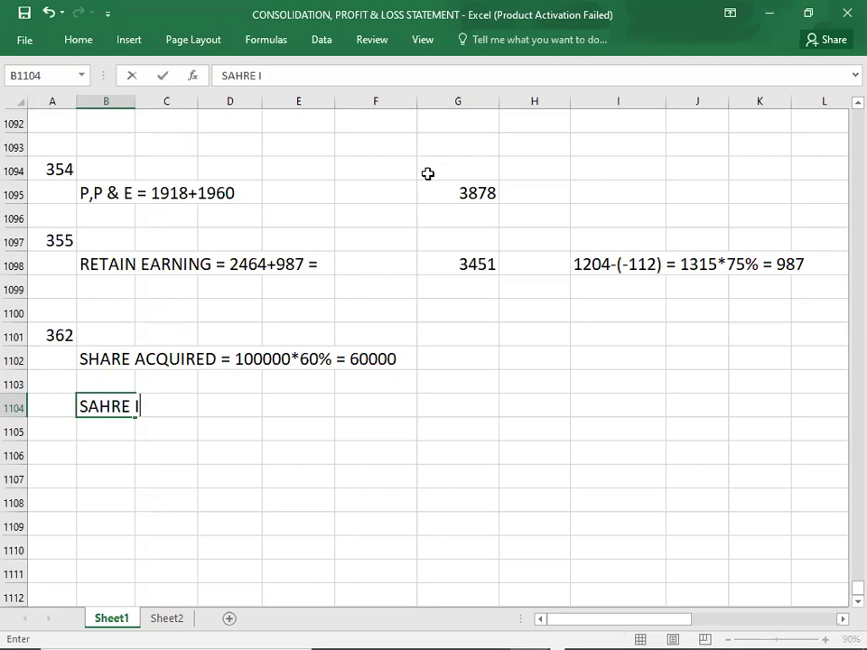
Complete the entry in B1104 as "SAHRE ISSUED = 60000*3/2 =", checking the share exchange ratio in question 362 of the PDF.
{"action": "type", "text": "="}
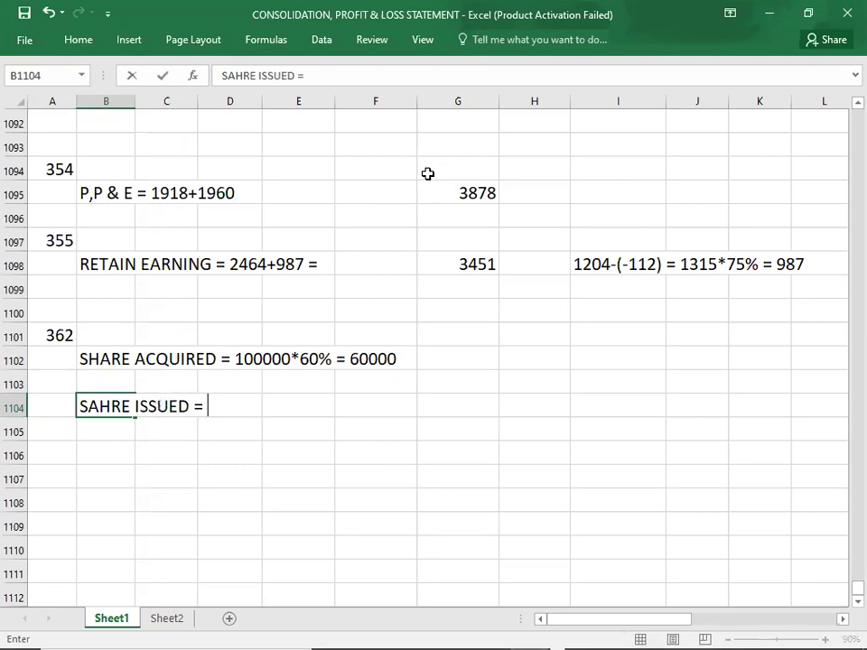
{"action": "key", "text": "alt+Tab"}
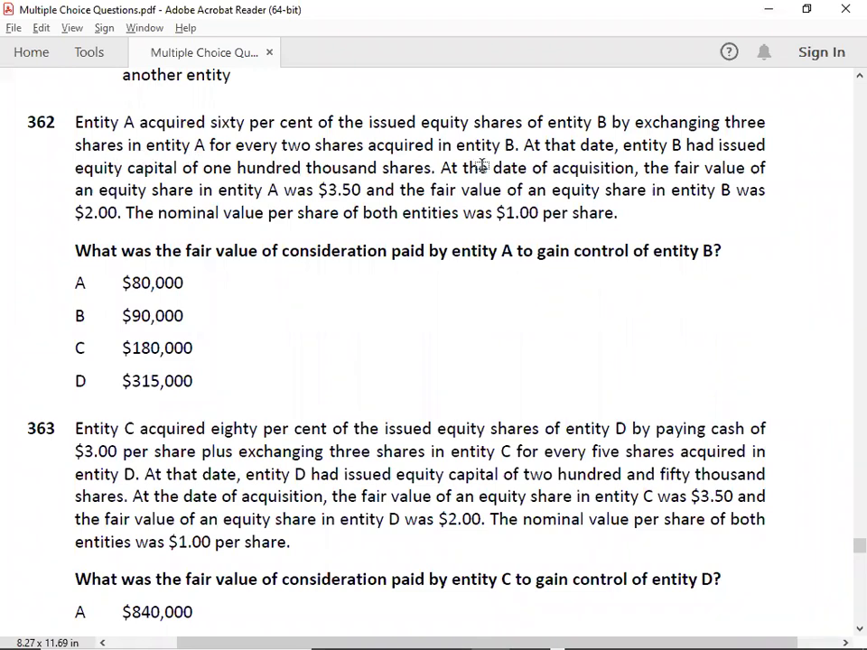
{"action": "key", "text": "alt+Tab"}
{"action": "type", "text": "60000"}
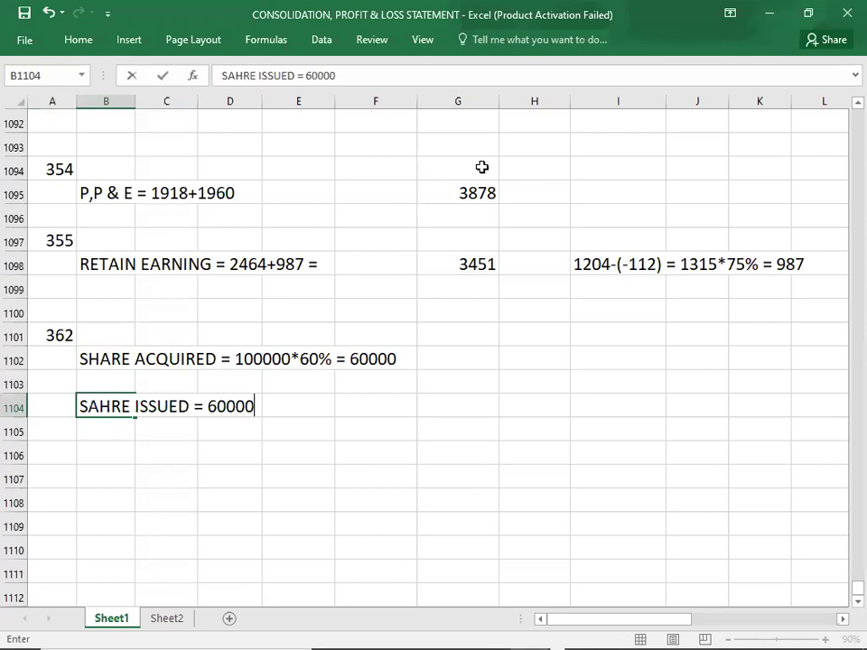
{"action": "type", "text": "*3/2 ="}
{"action": "key", "text": "ctrl+Return"}
Enter 90000 in F1104 as the number of shares issued.
{"action": "key", "text": "Right"}
{"action": "key", "text": "Right"}
{"action": "key", "text": "Right"}
{"action": "key", "text": "Right"}
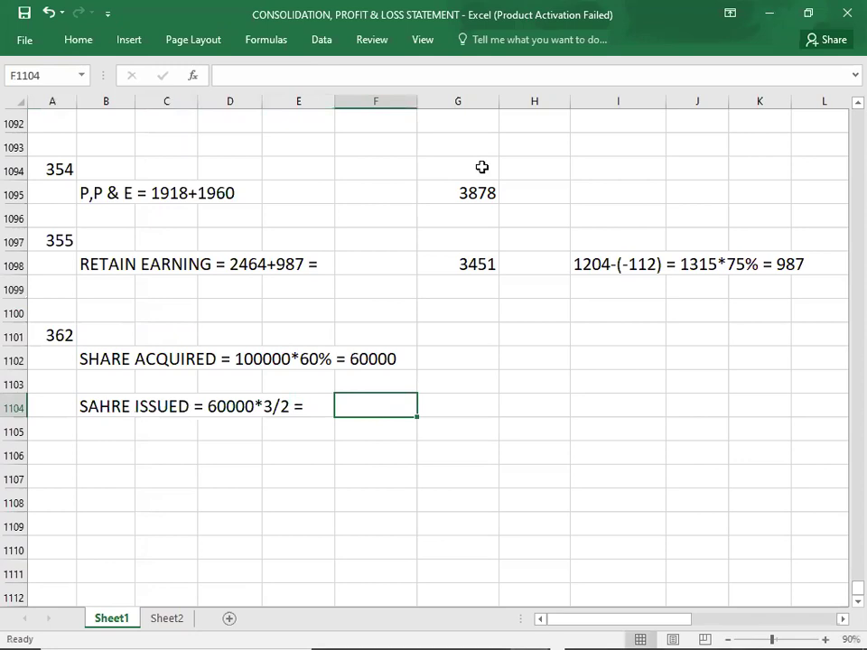
{"action": "type", "text": "90000"}
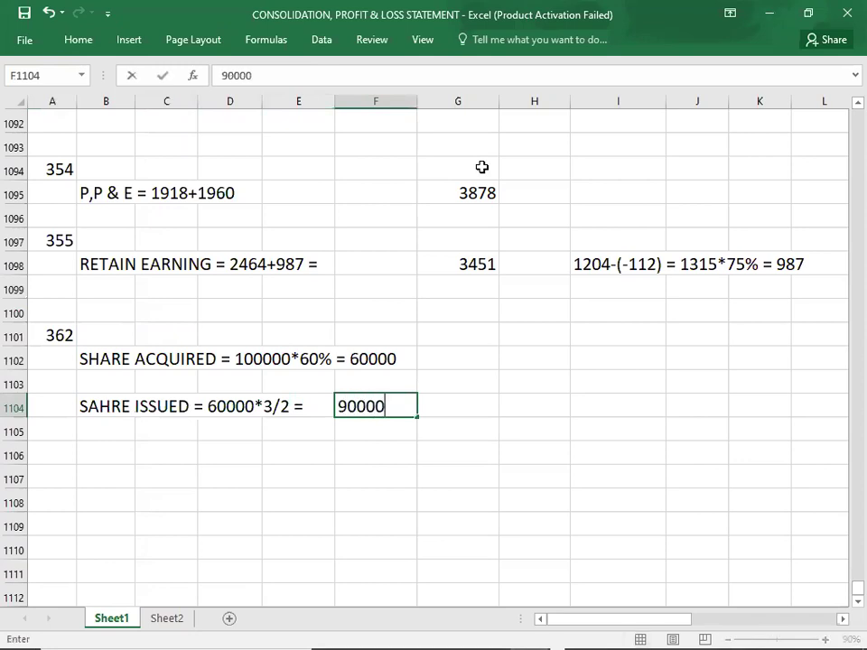
{"action": "key", "text": "Return"}
{"action": "key", "text": "Down"}
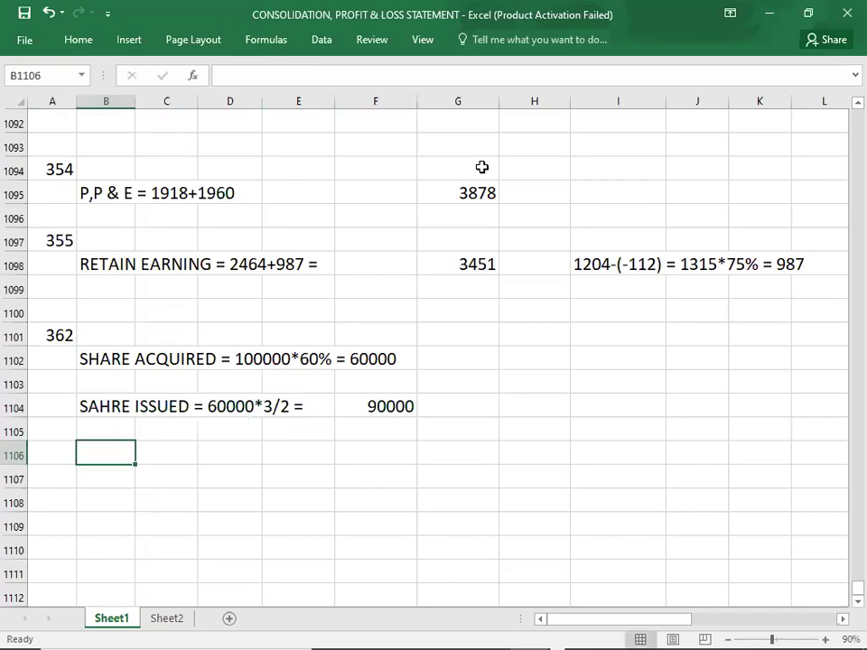
Enter "FAIR VALUE OF CONSIDERATION = 90000*3.5 = $ 315,000" in B1106, taking entity A's share price from question 362 in the PDF.
{"action": "key", "text": "alt+Tab"}
{"action": "scroll", "coordinate": [482, 167], "scroll_direction": "down", "scroll_amount": 2}
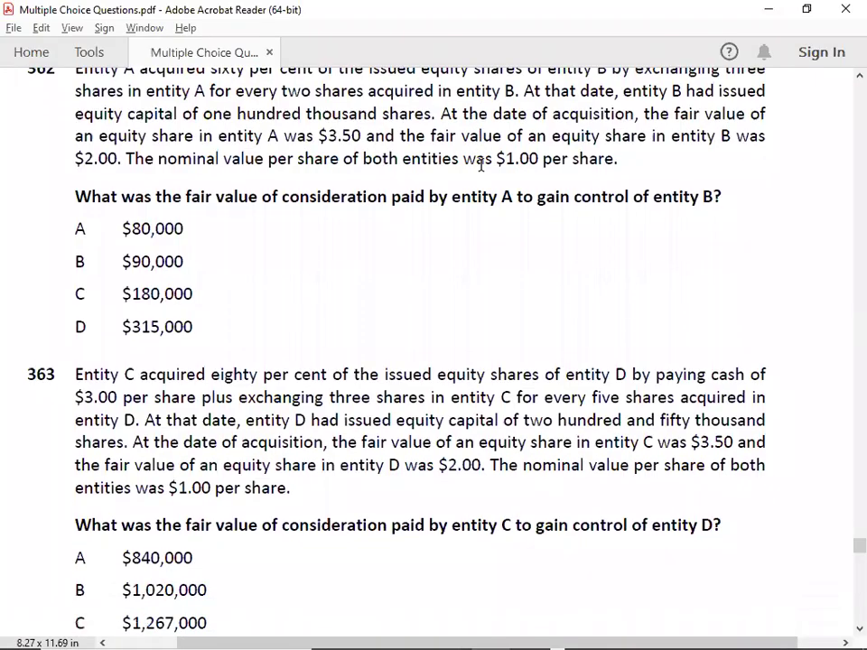
{"action": "key", "text": "alt+Tab"}
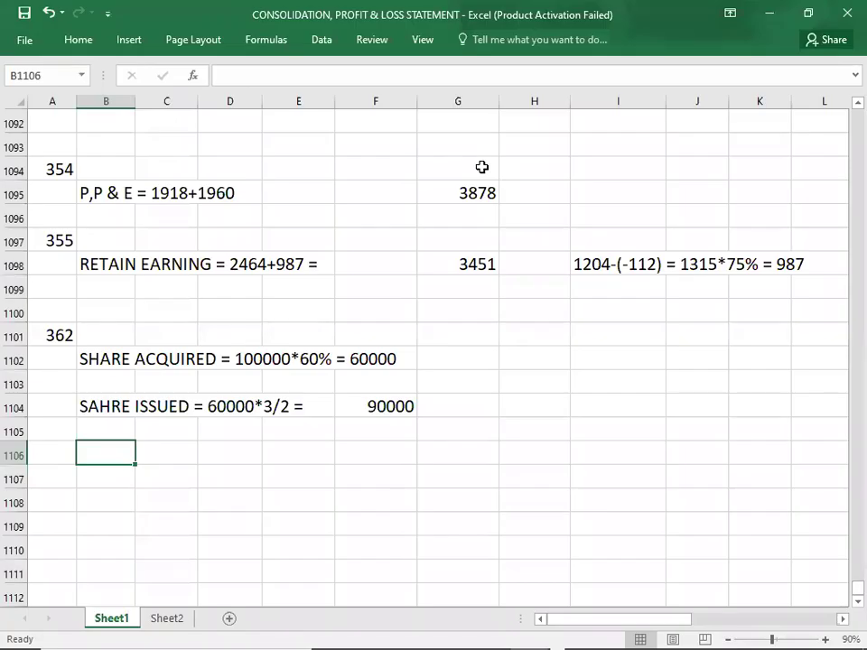
{"action": "type", "text": "FAIR VALUE OF CONSI"}
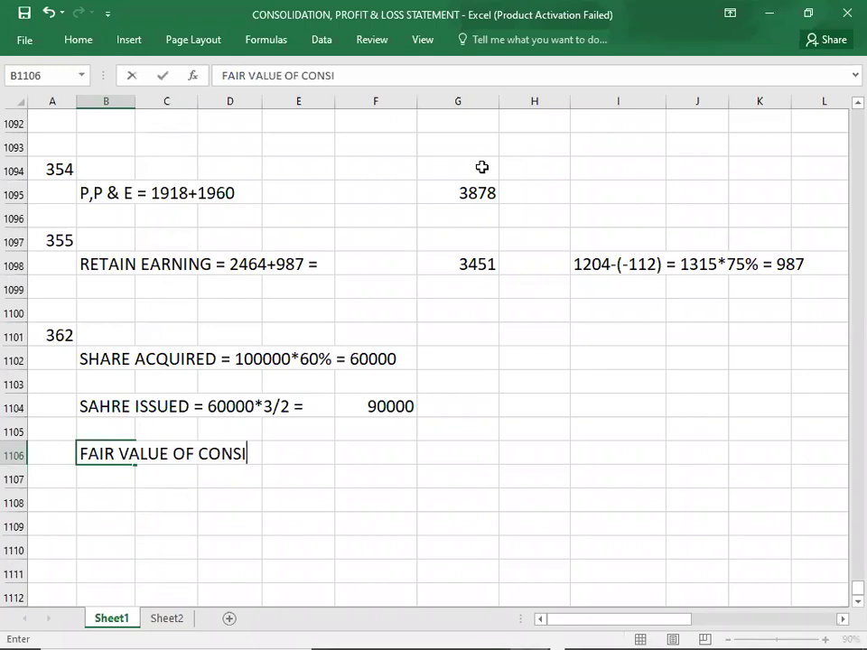
{"action": "type", "text": "DERATION = 90000*"}
{"action": "key", "text": "alt+Tab"}
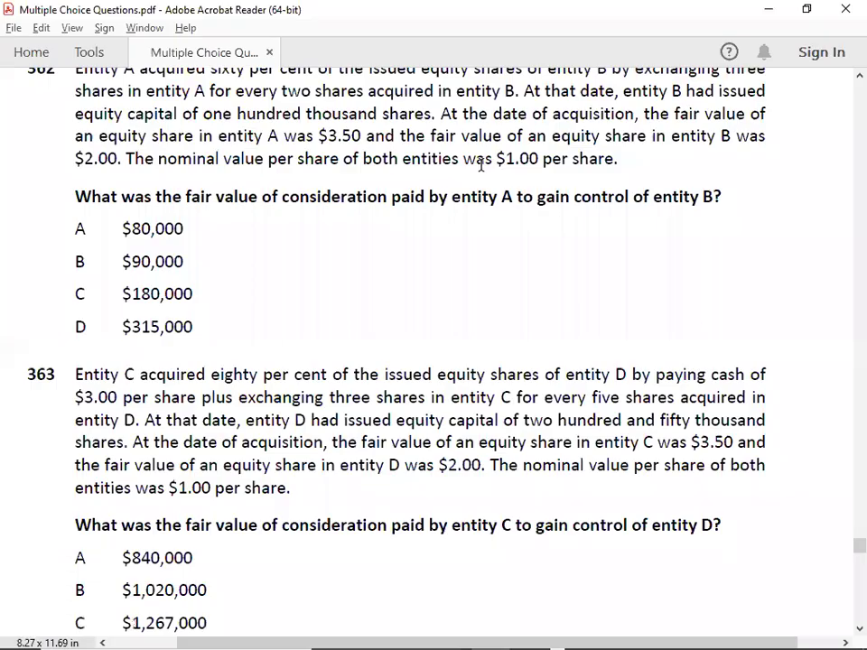
{"action": "scroll", "coordinate": [715, 50], "scroll_direction": "up", "scroll_amount": 1}
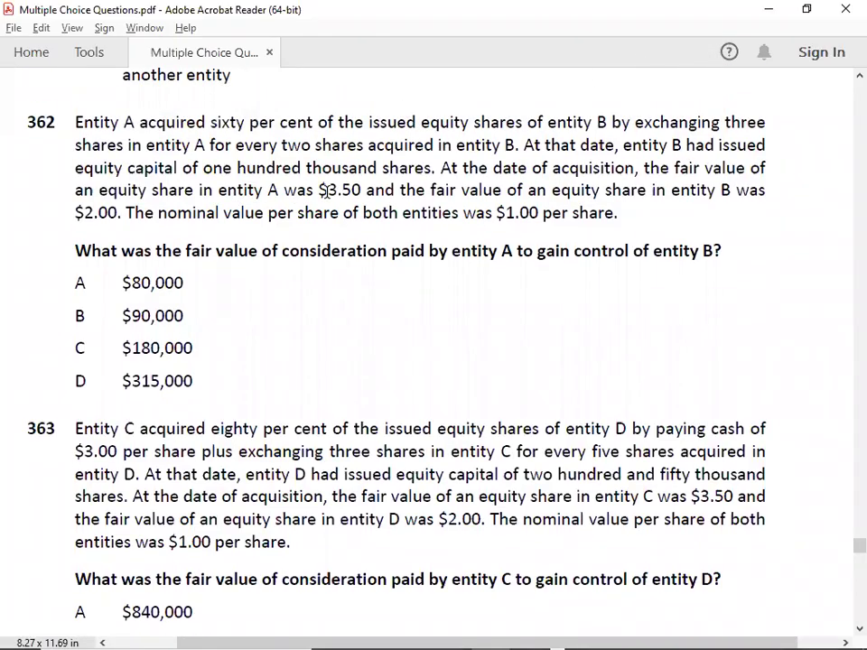
{"action": "key", "text": "alt+Tab"}
{"action": "type", "text": "3.5 = "}
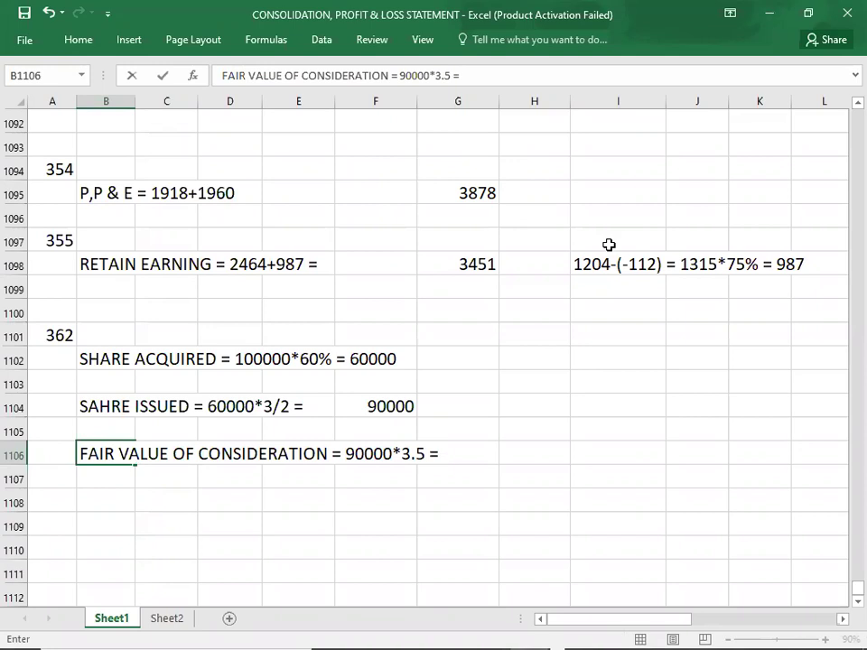
{"action": "type", "text": "$ 315,000"}
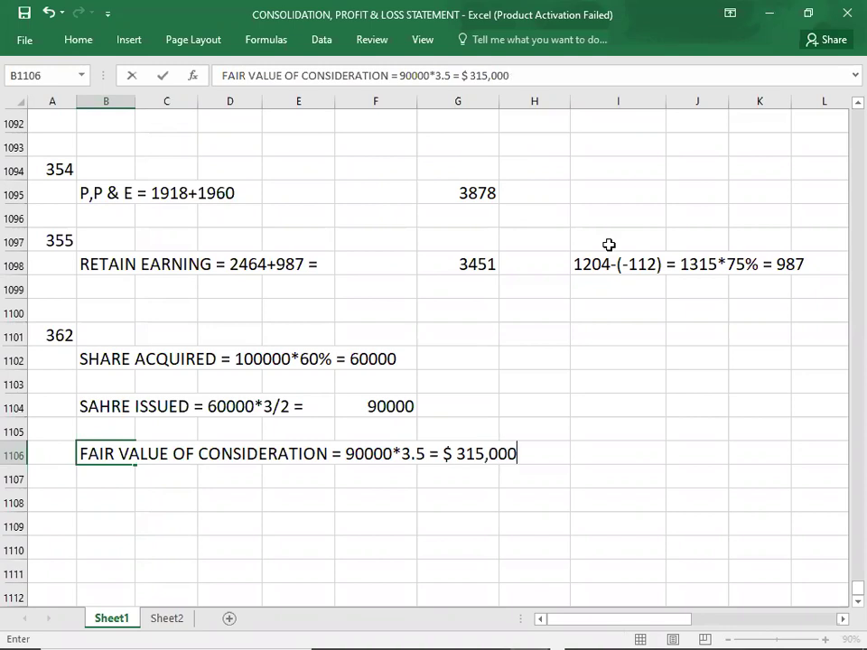
{"action": "key", "text": "Return"}
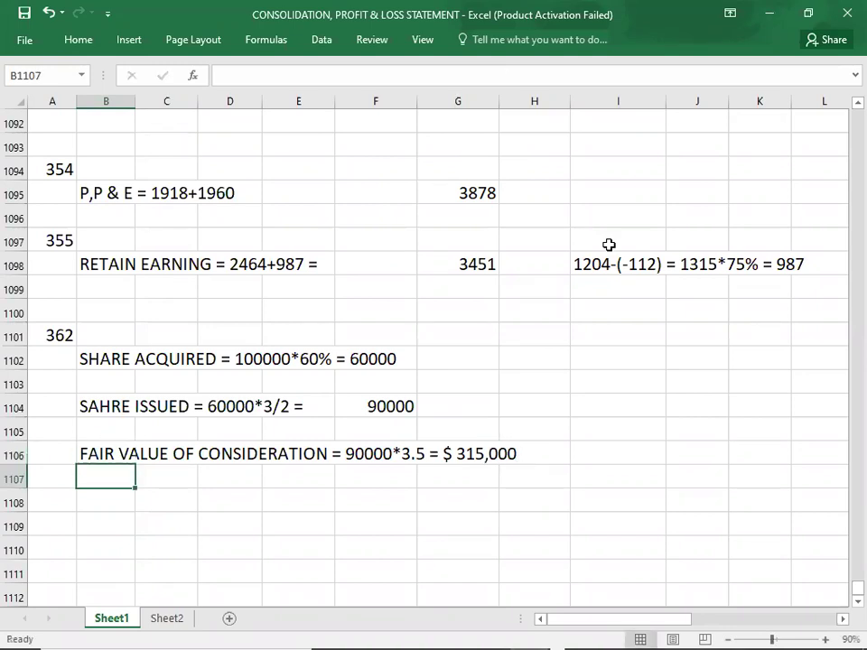
{"action": "key", "text": "Down"}
{"action": "key", "text": "Left"}
{"action": "key", "text": "Down"}
{"action": "key", "text": "Down"}
{"action": "key", "text": "Down"}
{"action": "key", "text": "Down"}
{"action": "key", "text": "Down"}
{"action": "key", "text": "Down"}
{"action": "key", "text": "Down"}
{"action": "key", "text": "Down"}
{"action": "key", "text": "Down"}
{"action": "key", "text": "Down"}
{"action": "key", "text": "Down"}
{"action": "key", "text": "Down"}
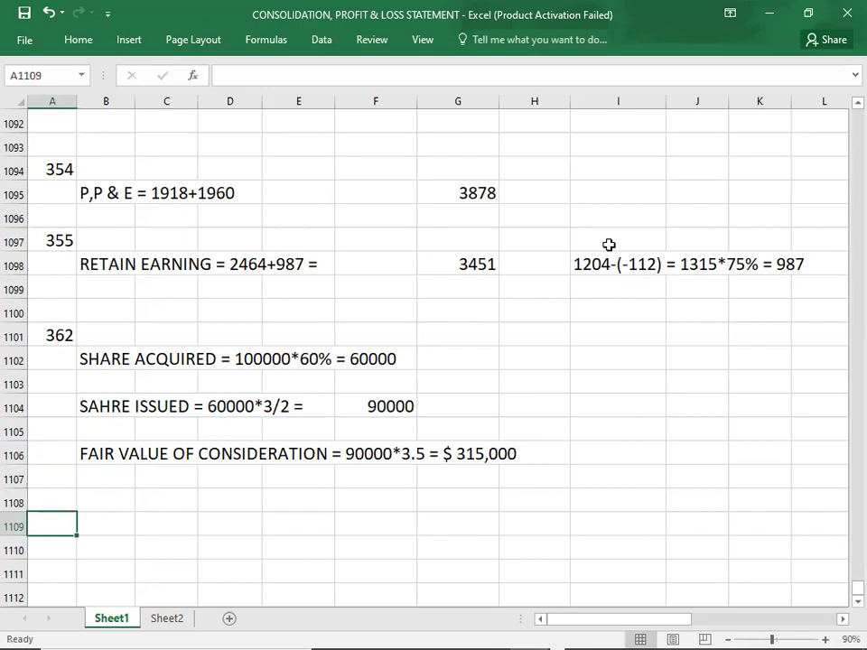
Find question 364 in the Multiple Choice Questions PDF and enter its number, 364, in cell A1108 of the worksheet.
{"action": "key", "text": "alt+Tab"}
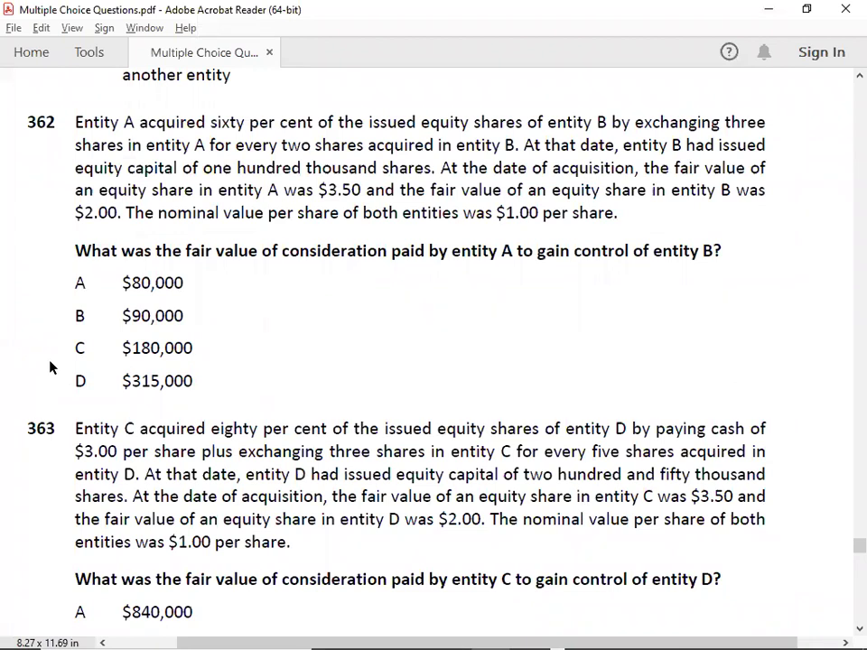
{"action": "scroll", "coordinate": [50, 365], "scroll_direction": "down", "scroll_amount": 5}
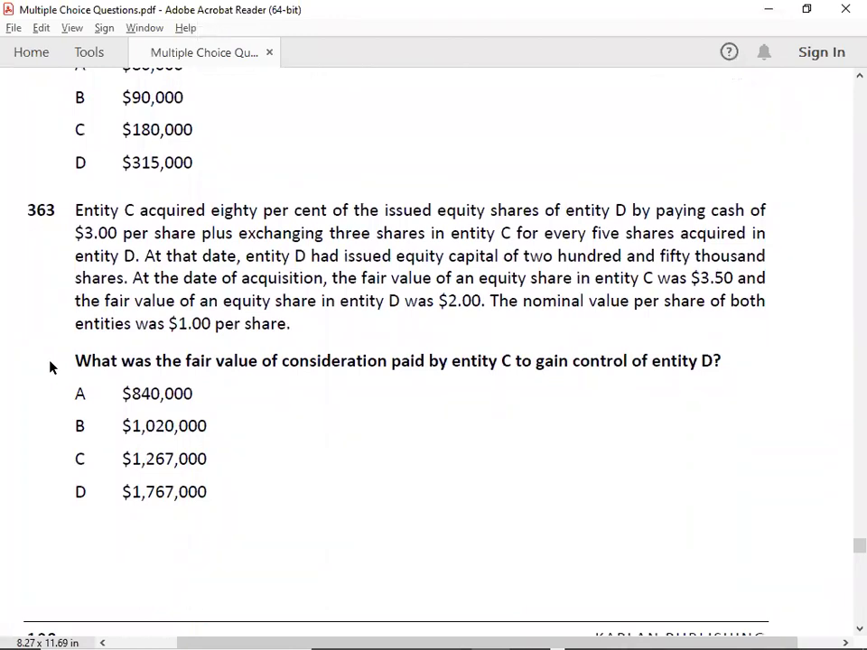
{"action": "scroll", "coordinate": [50, 366], "scroll_direction": "down", "scroll_amount": 3}
{"action": "scroll", "coordinate": [50, 365], "scroll_direction": "down", "scroll_amount": 12}
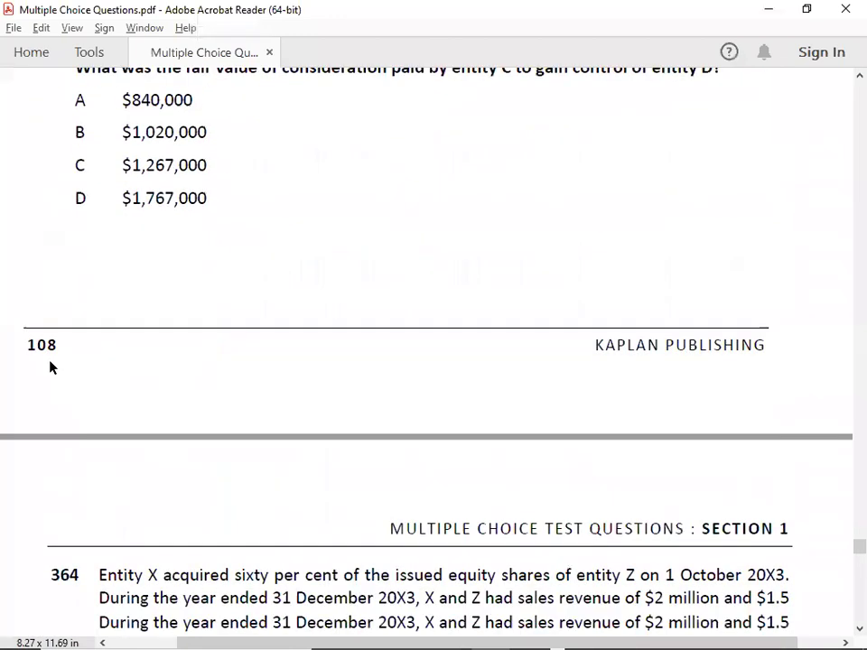
{"action": "scroll", "coordinate": [50, 365], "scroll_direction": "down", "scroll_amount": 2}
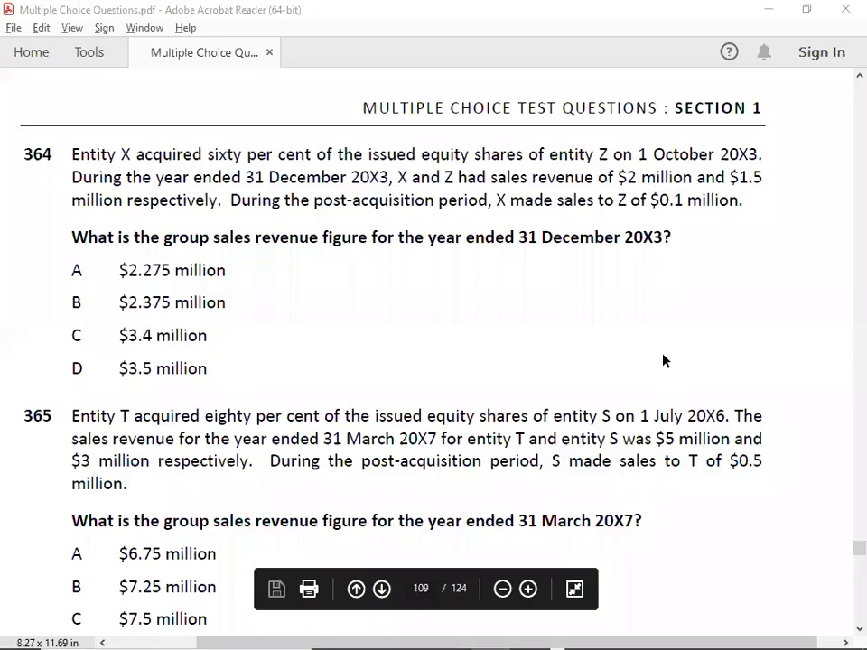
{"action": "key", "text": "alt+Tab"}
{"action": "key", "text": "alt+Tab"}
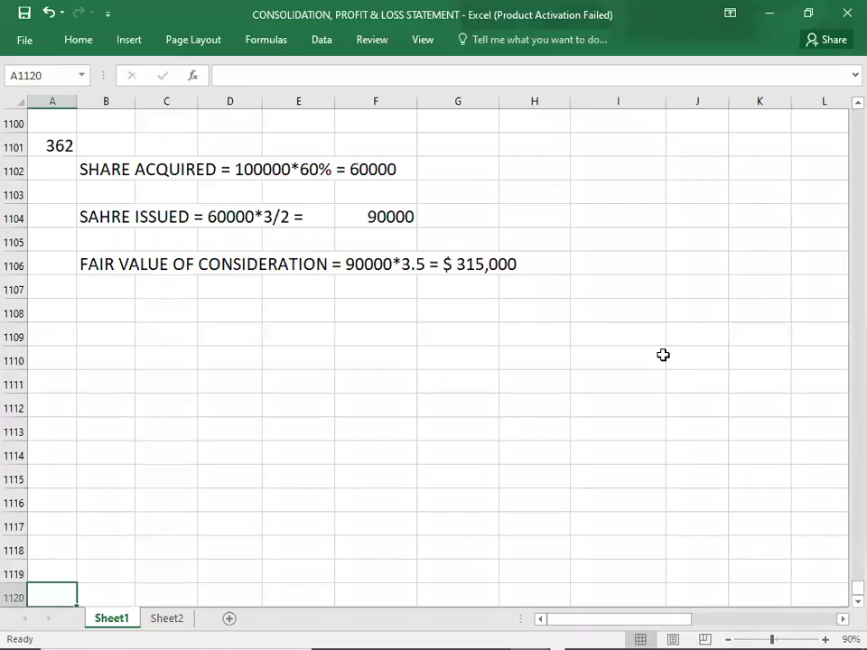
{"action": "left_click", "coordinate": [38, 313]}
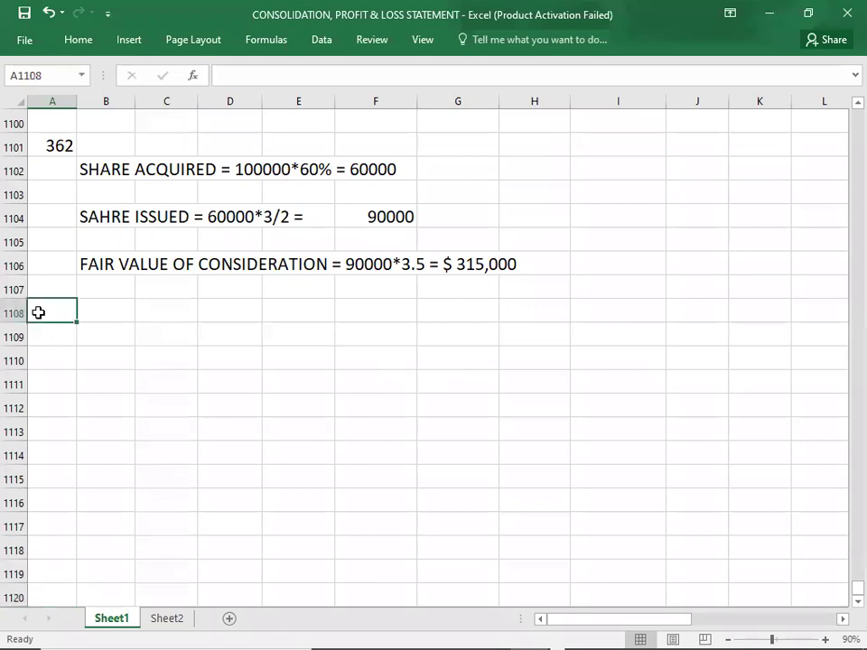
{"action": "type", "text": "364"}
{"action": "key", "text": "Return"}
{"action": "key", "text": "Right"}
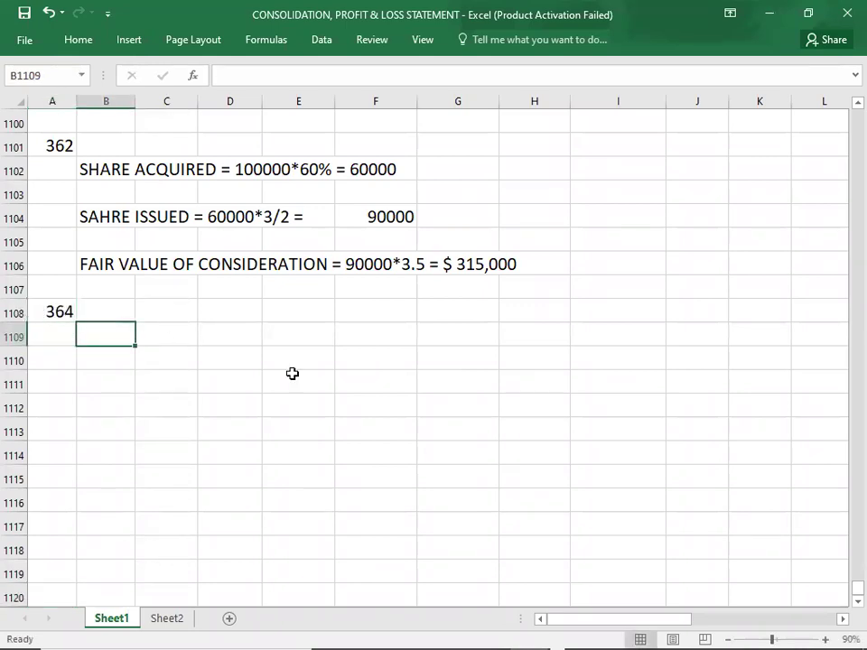
Enter "PARENTS SALES = 2-0.1 =" in B1109, taking the sales figures from question 364 in the PDF.
{"action": "type", "text": "PARENT"}
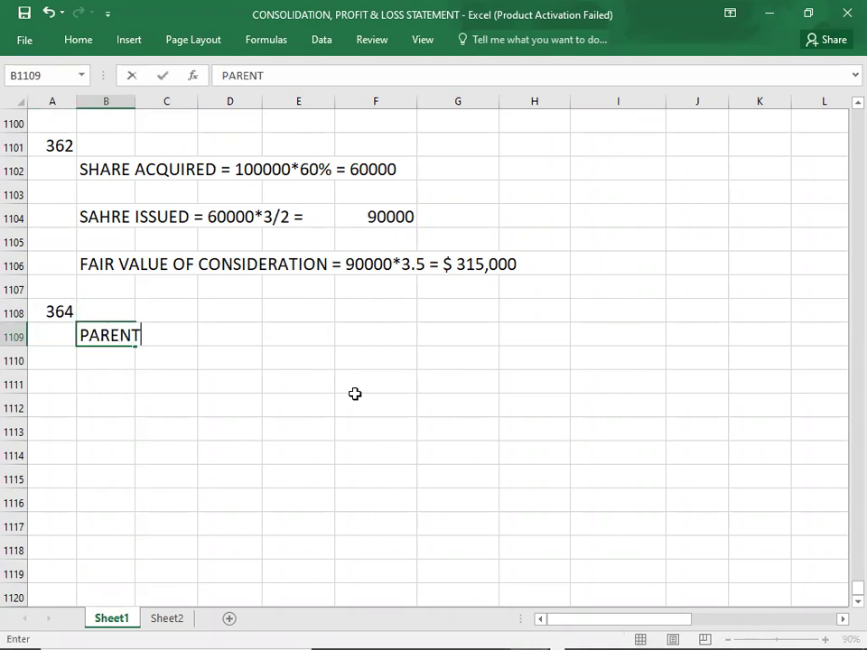
{"action": "type", "text": "S D"}
{"action": "key", "text": "BackSpace"}
{"action": "type", "text": "SALES ="}
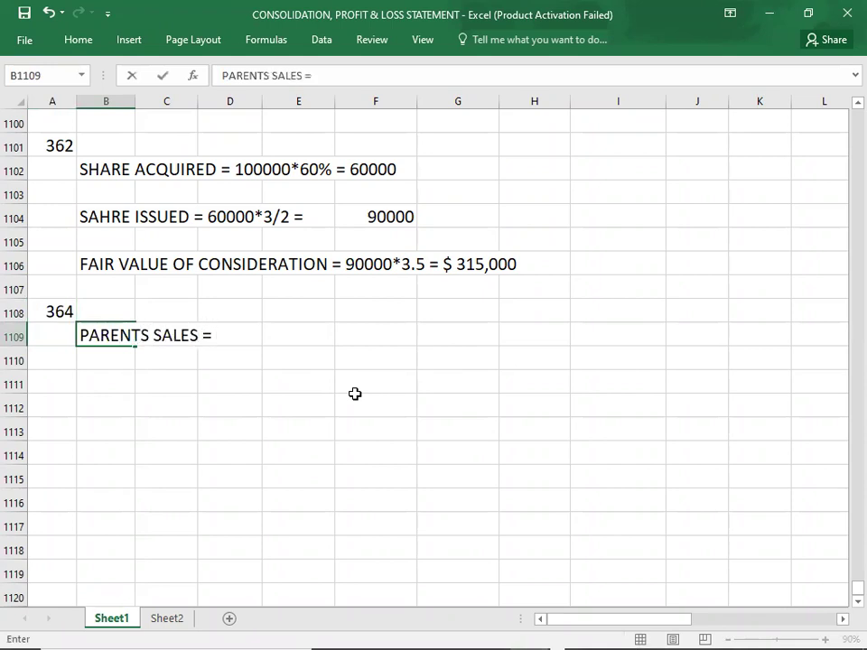
{"action": "key", "text": "alt+Tab"}
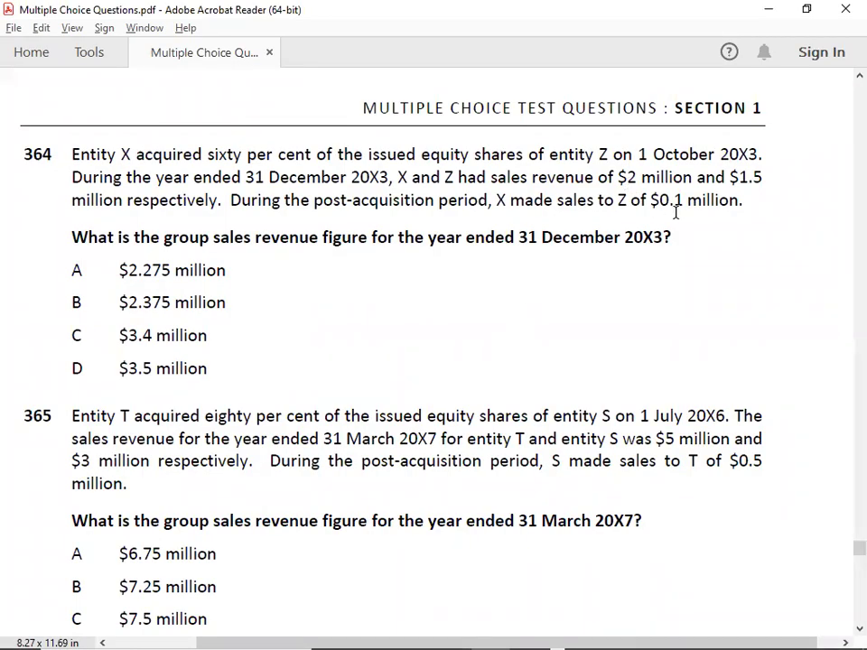
{"action": "key", "text": "alt+Tab"}
{"action": "key", "text": "Tab"}
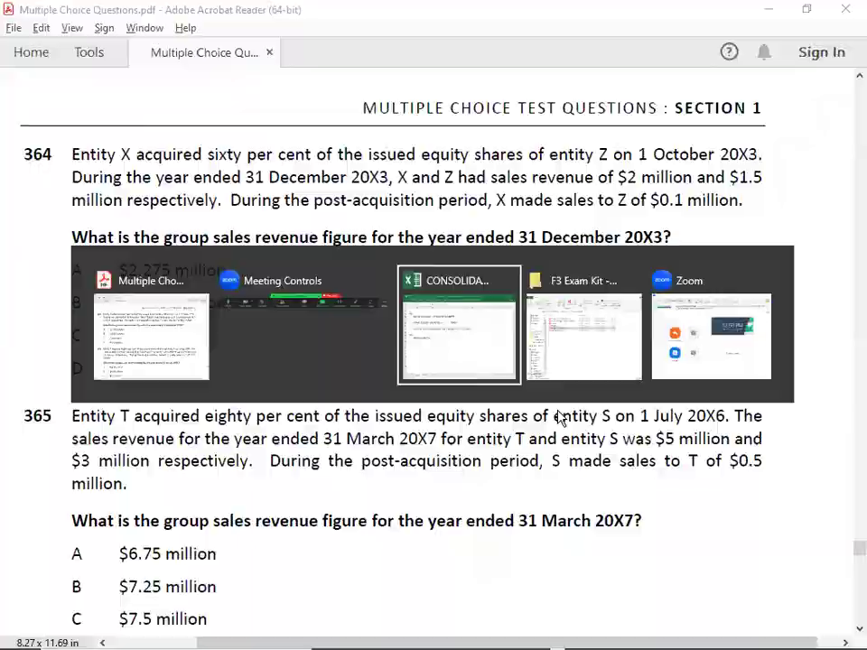
{"action": "type", "text": "2-0.1"}
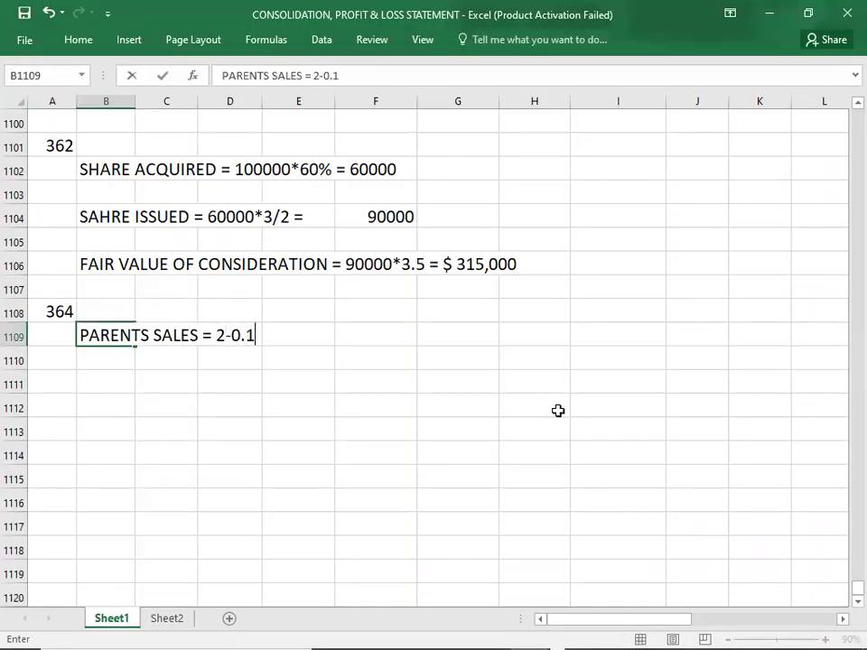
{"action": "type", "text": " ="}
Enter 1.9 in G1109 as the parent's sales result.
{"action": "key", "text": "Right"}
{"action": "key", "text": "Right"}
{"action": "key", "text": "Right"}
{"action": "key", "text": "Right"}
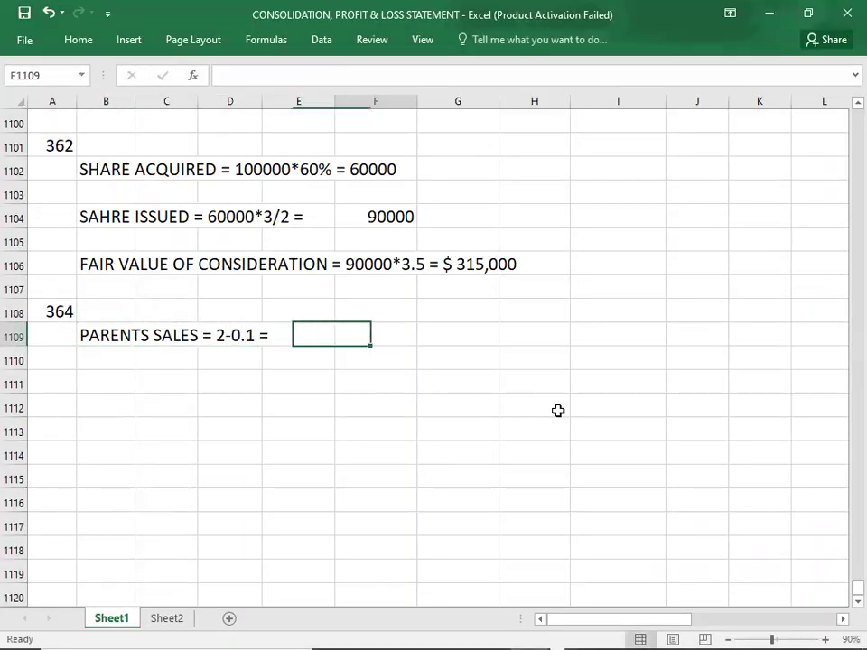
{"action": "key", "text": "Right"}
{"action": "type", "text": "1.9"}
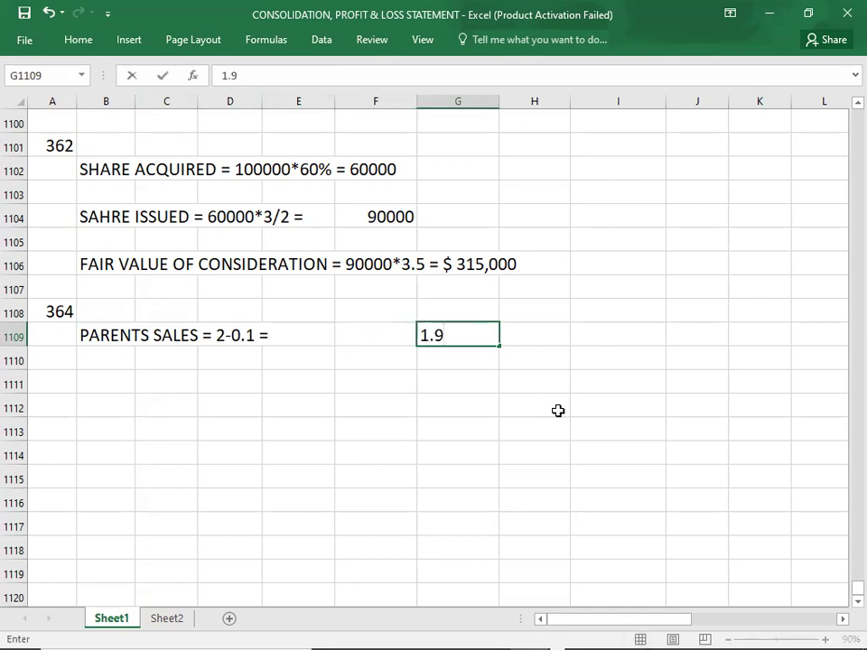
{"action": "key", "text": "Return"}
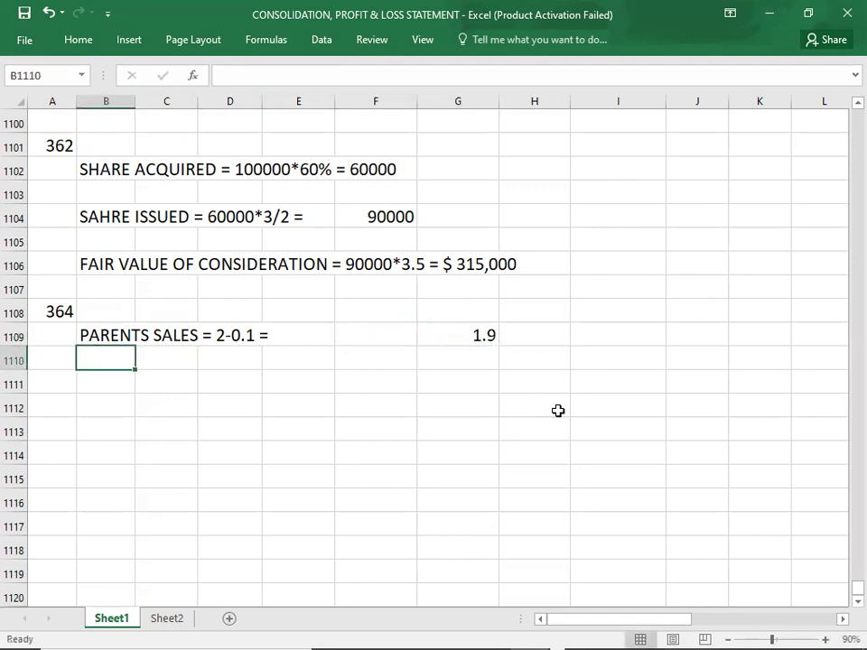
Enter "SUBSIDIARY SALES = 1.5*3/12 =" in B1110, taking entity Z's sales revenue from question 364 in the PDF.
{"action": "type", "text": "SUBS"}
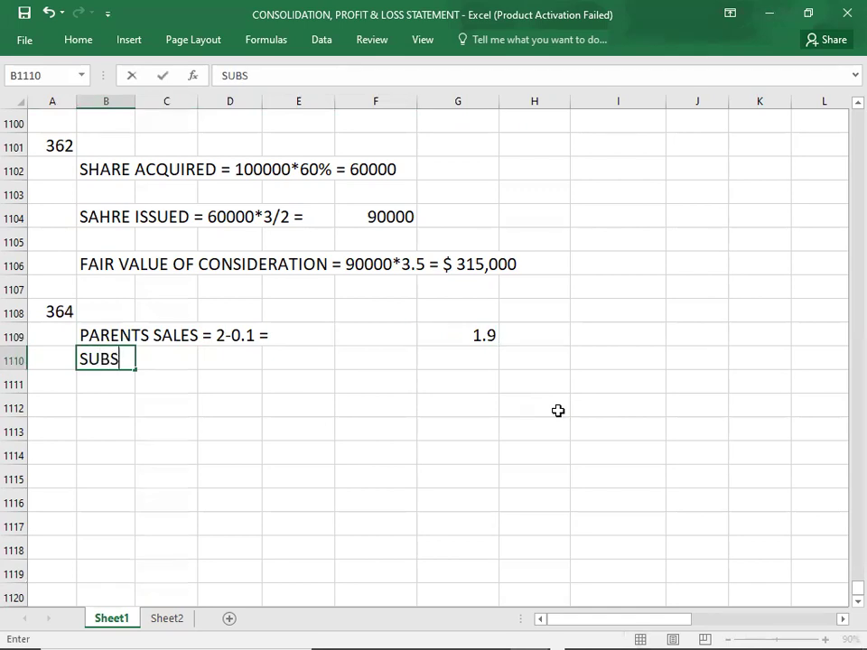
{"action": "type", "text": "IDIARY "}
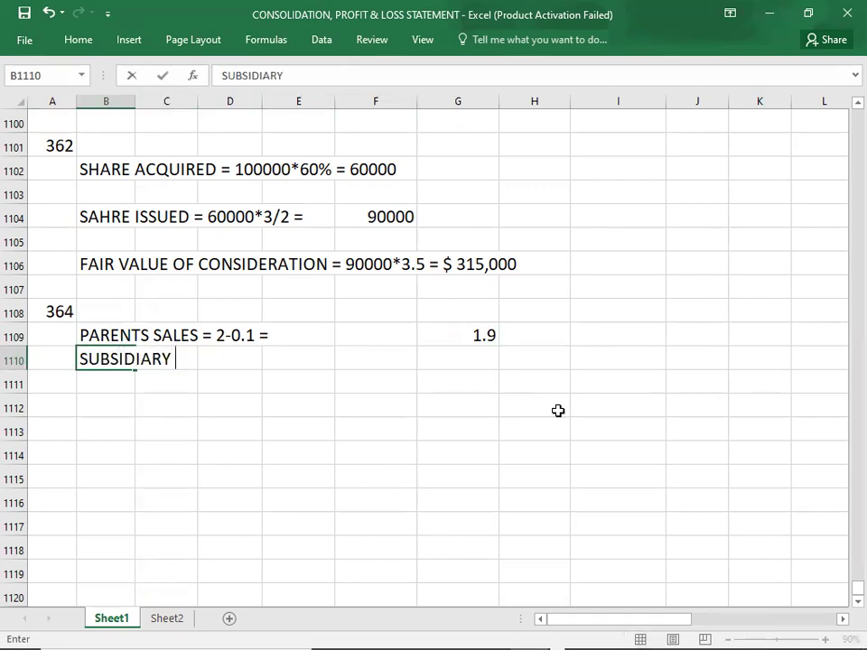
{"action": "type", "text": "SALES ="}
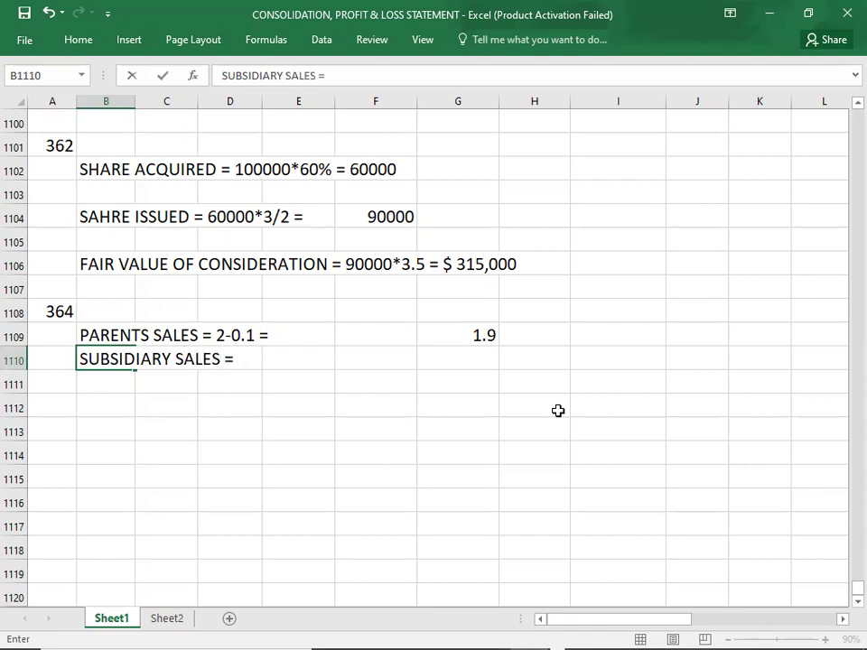
{"action": "key", "text": "alt+Tab"}
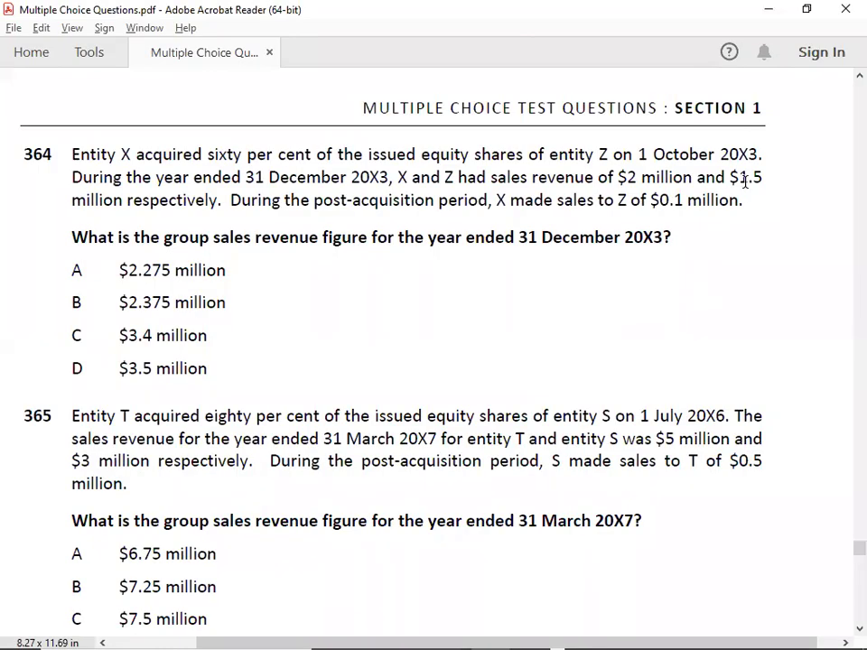
{"action": "key", "text": "alt+Tab"}
{"action": "type", "text": "1.5*3/12 "}
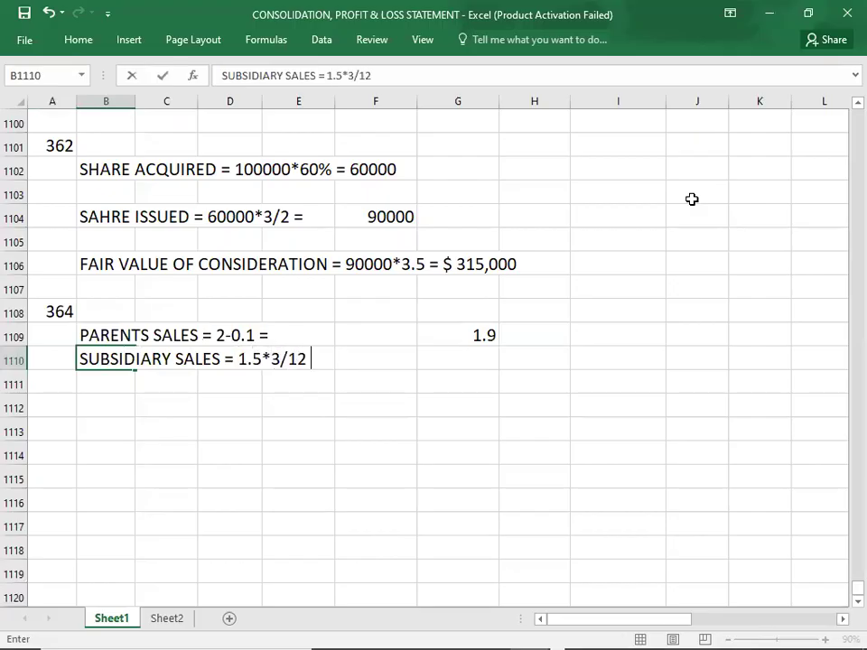
{"action": "type", "text": "="}
Enter 0.375 in G1110 as the subsidiary's sales result.
{"action": "key", "text": "Right"}
{"action": "key", "text": "Right"}
{"action": "key", "text": "Right"}
{"action": "key", "text": "Right"}
{"action": "key", "text": "Right"}
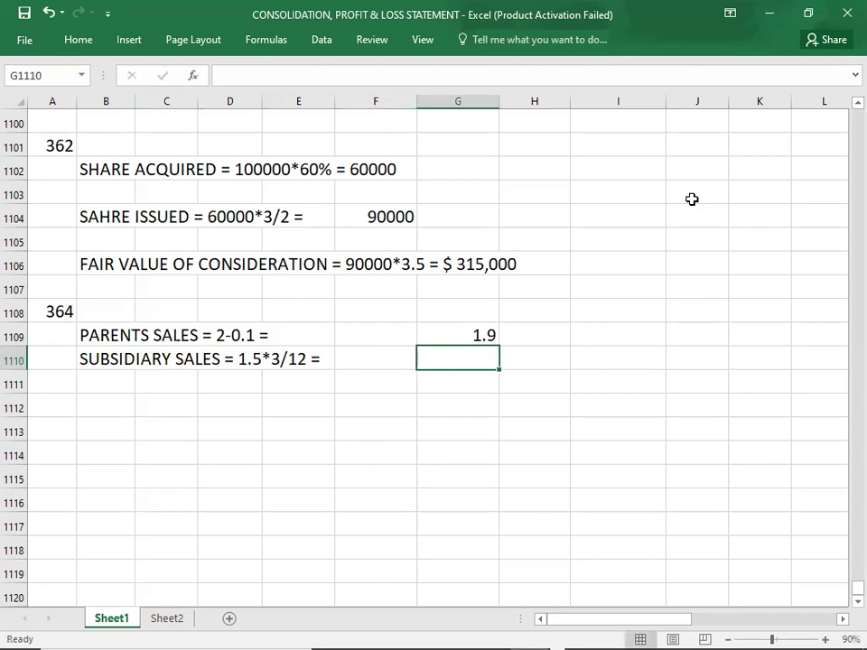
{"action": "type", "text": "0.2"}
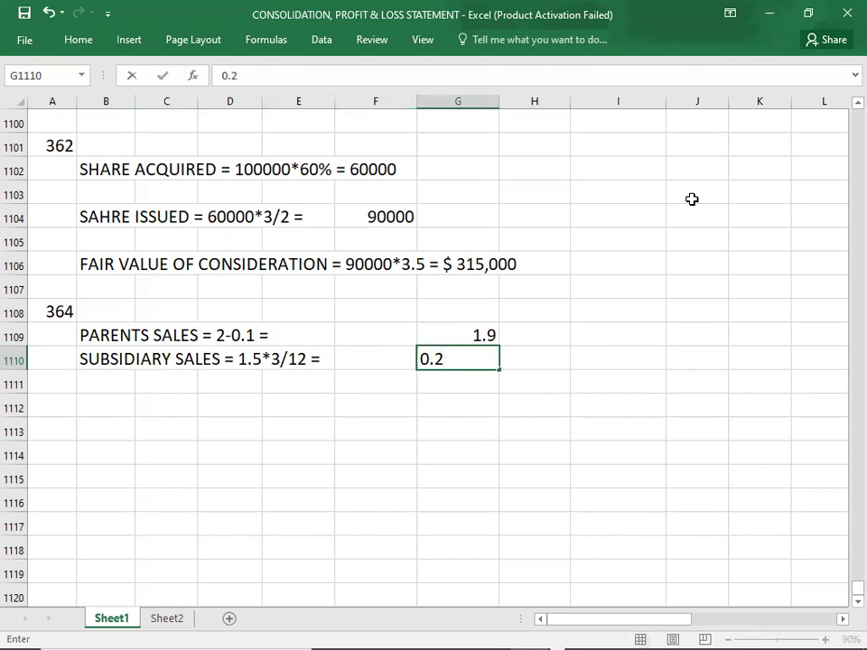
{"action": "type", "text": "375"}
{"action": "key", "text": "BackSpace"}
{"action": "key", "text": "BackSpace"}
{"action": "key", "text": "BackSpace"}
{"action": "key", "text": "BackSpace"}
{"action": "type", "text": "375"}
{"action": "key", "text": "Return"}
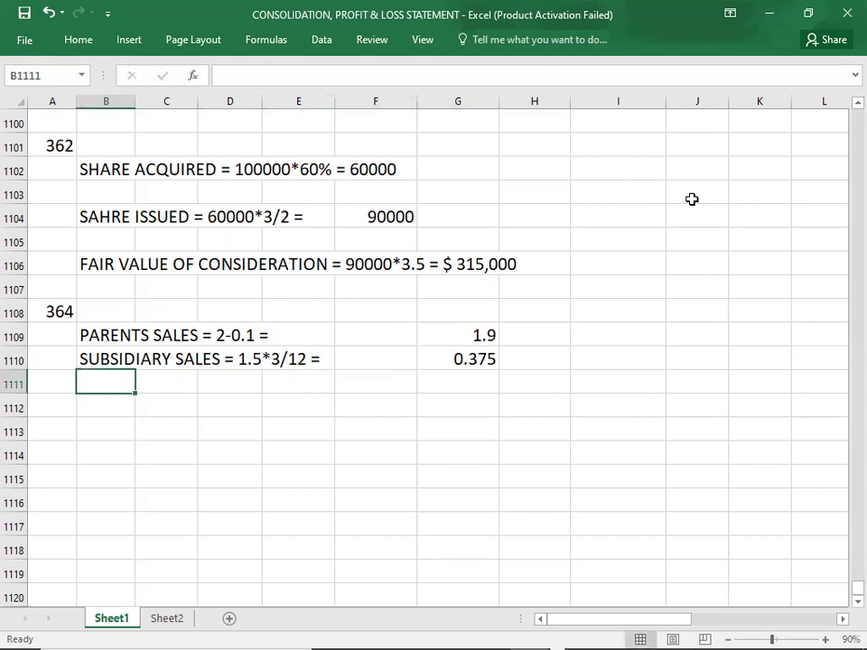
Enter the label "GROUP SALES =" in B1111.
{"action": "type", "text": "GR"}
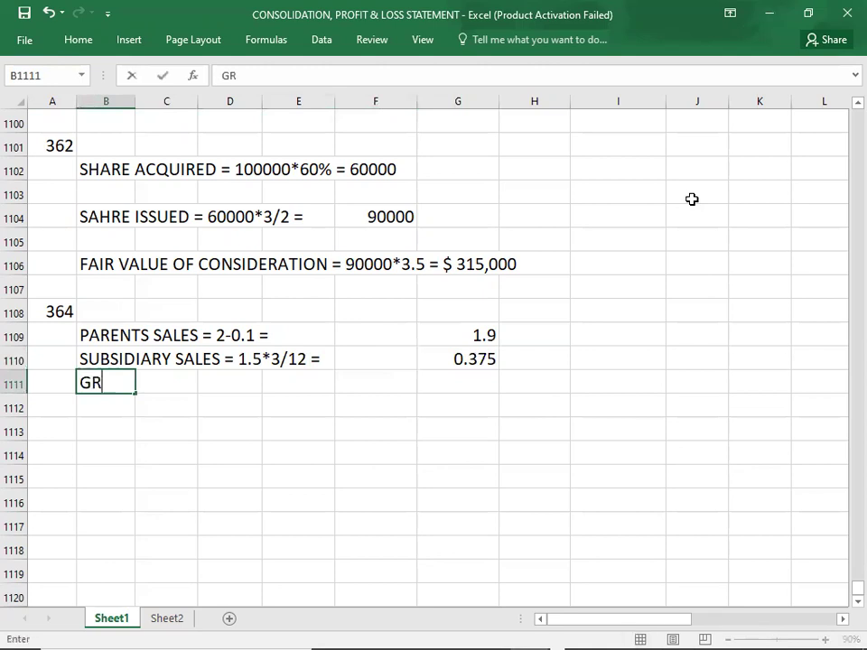
{"action": "type", "text": "OUP SALE"}
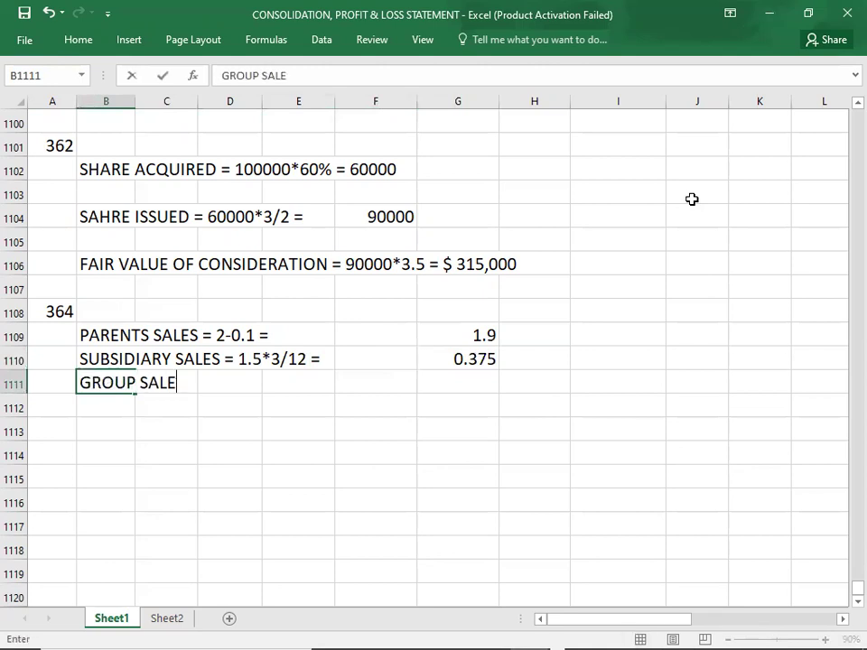
{"action": "type", "text": "S ="}
{"action": "key", "text": "Tab"}
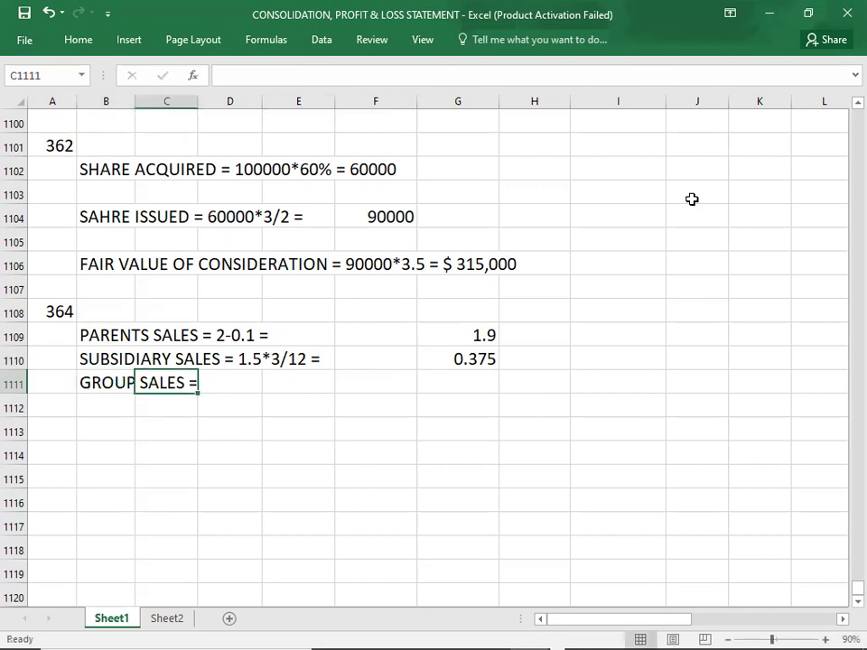
Enter 2.275 in G1111 as the group sales total, with a single border above and a double border below.
{"action": "key", "text": "Tab"}
{"action": "key", "text": "Tab"}
{"action": "key", "text": "Tab"}
{"action": "key", "text": "Tab"}
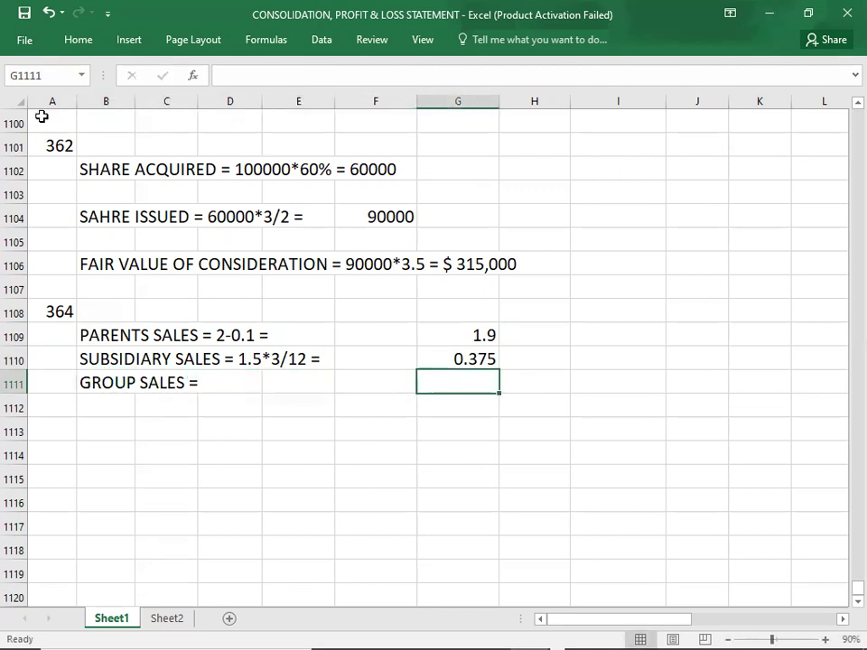
{"action": "left_click", "coordinate": [75, 38]}
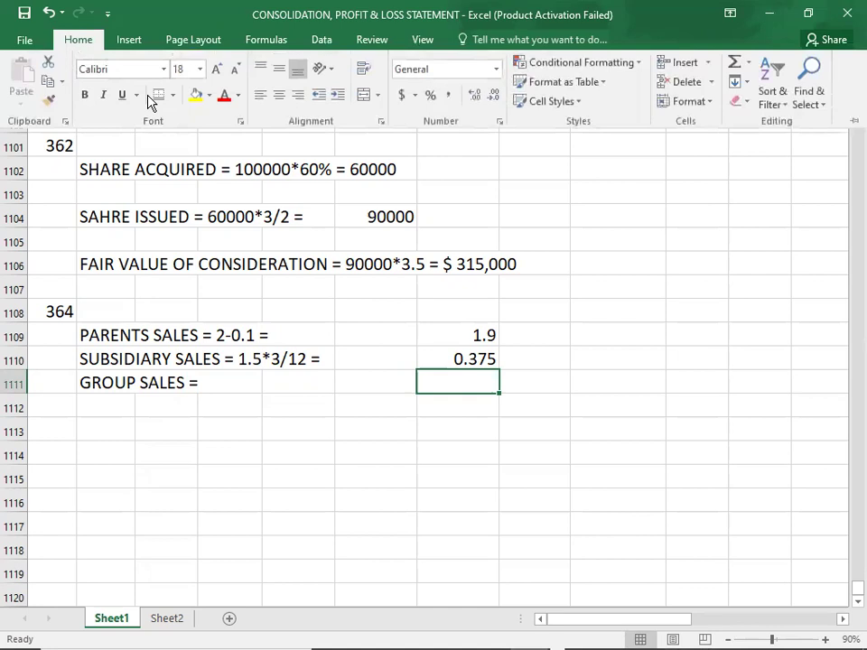
{"action": "type", "text": "2.275"}
{"action": "key", "text": "Return"}
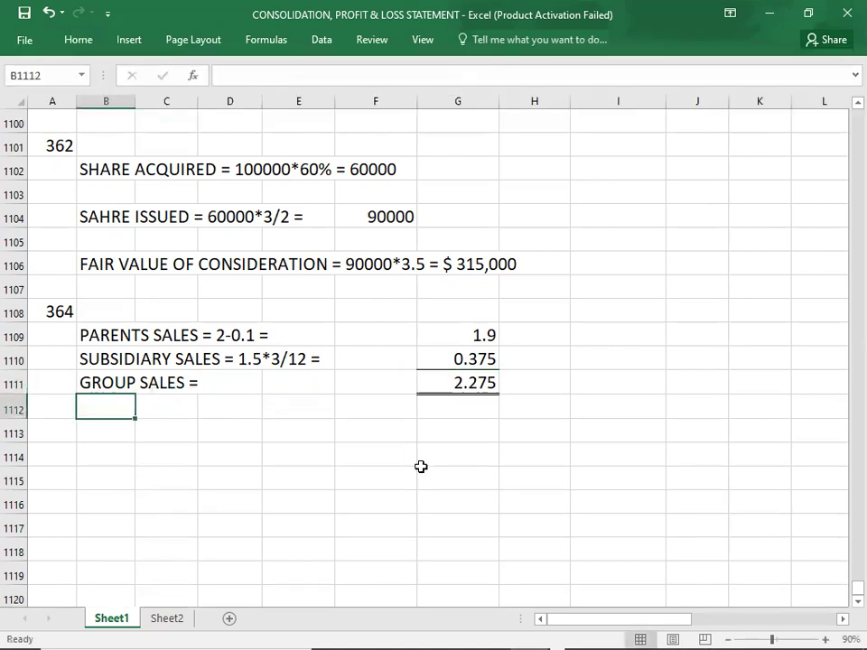
Enter the unit "m" beside the three sales figures in H1109 to H1111.
{"action": "left_click", "coordinate": [537, 338]}
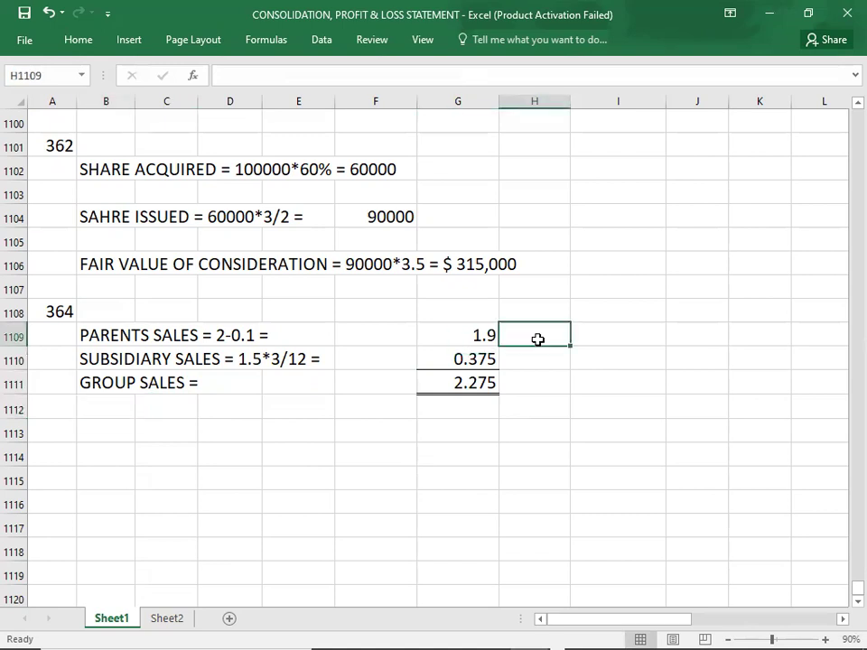
{"action": "type", "text": "m"}
{"action": "key", "text": "Return"}
{"action": "type", "text": "m"}
{"action": "key", "text": "Return"}
{"action": "type", "text": "m"}
{"action": "key", "text": "Return"}
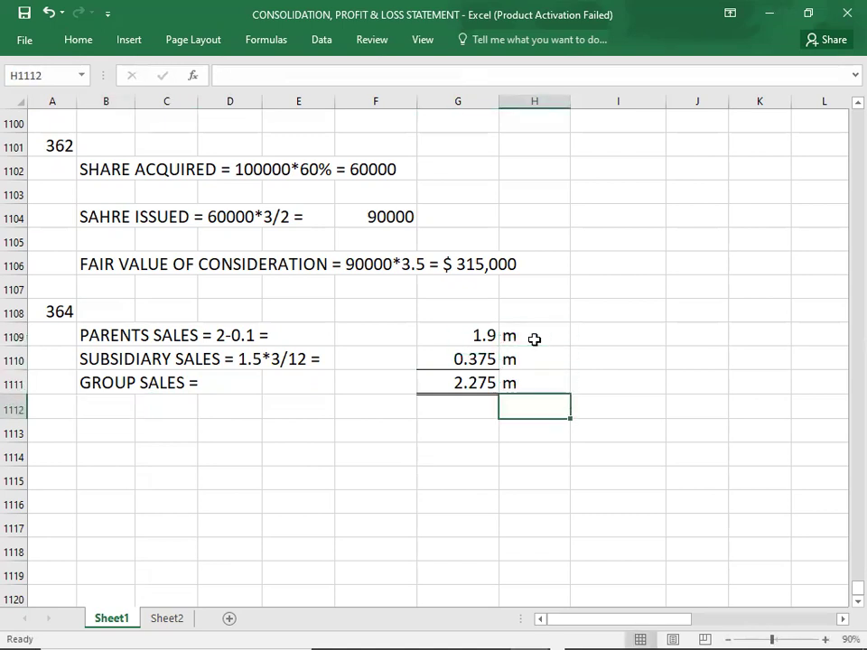
{"action": "key", "text": "Return"}
{"action": "key", "text": "Return"}
Compare the group sales result with question 364's options in the PDF and enter the answer letter "A" in A1109.
{"action": "key", "text": "alt+Tab"}
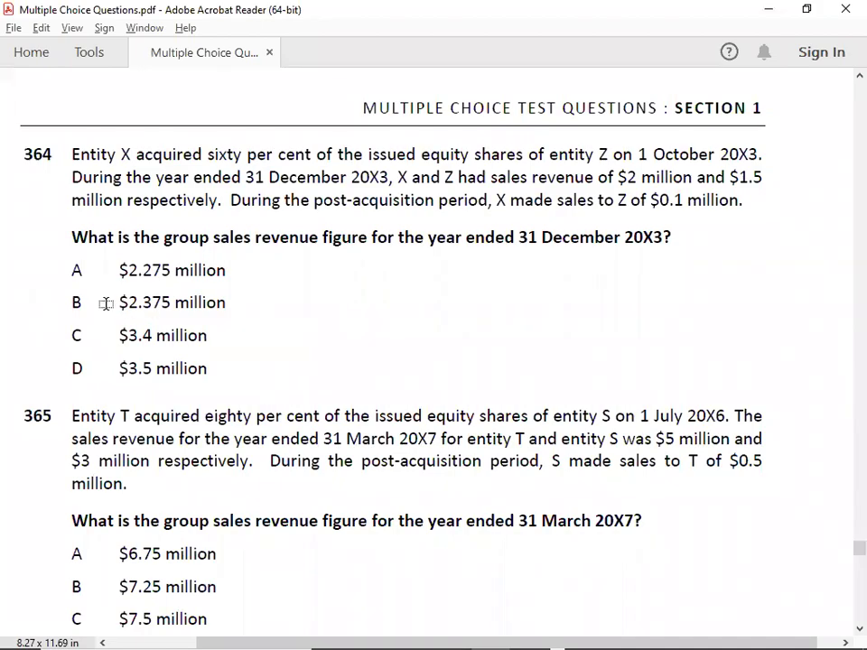
{"action": "key", "text": "alt+Tab"}
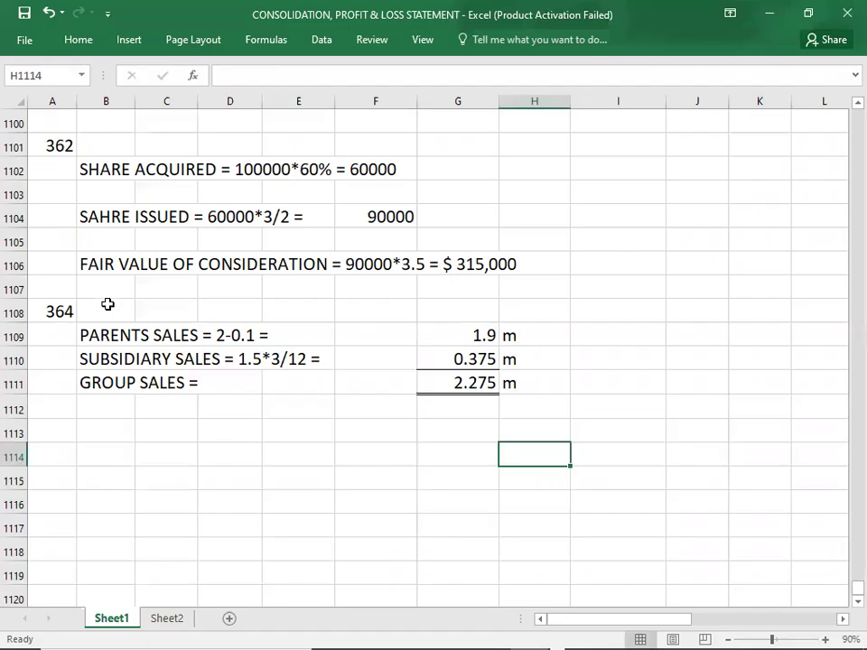
{"action": "left_click", "coordinate": [68, 433]}
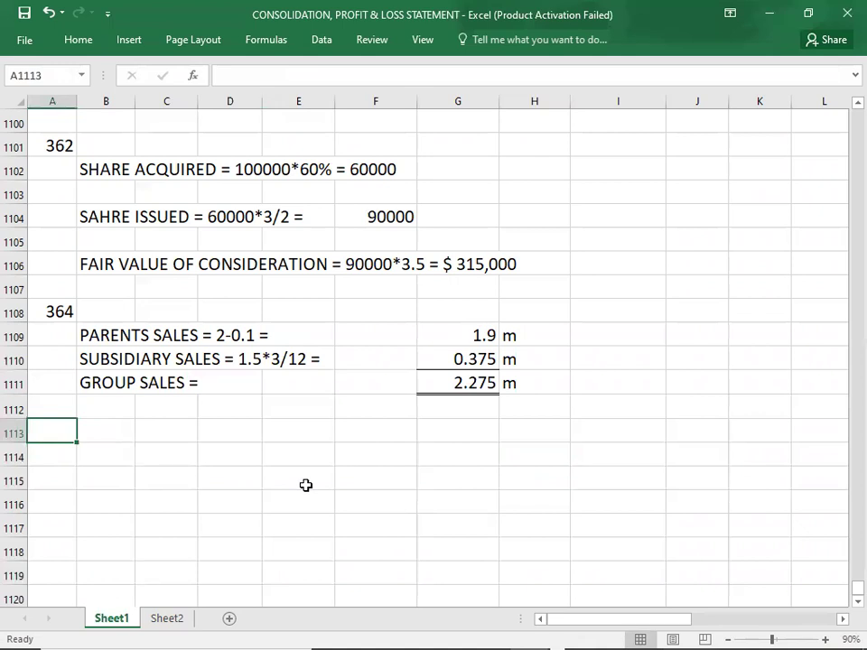
{"action": "key", "text": "alt+Tab"}
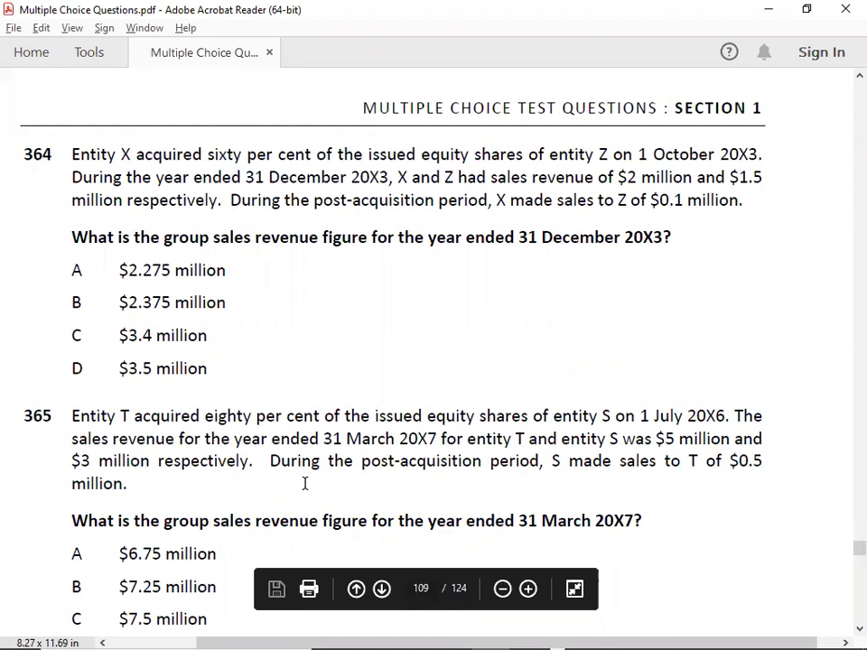
{"action": "key", "text": "alt+Tab"}
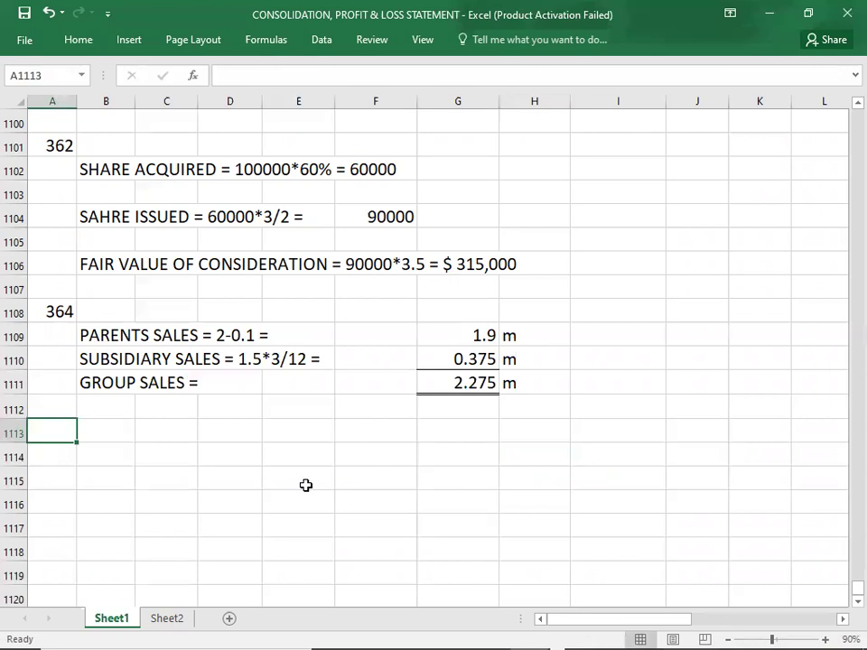
{"action": "key", "text": "Up"}
{"action": "key", "text": "Up"}
{"action": "key", "text": "Up"}
{"action": "key", "text": "Up"}
{"action": "type", "text": "a"}
{"action": "key", "text": "Return"}
{"action": "key", "text": "Down"}
{"action": "key", "text": "Down"}
{"action": "key", "text": "Down"}
{"action": "key", "text": "Up"}
{"action": "key", "text": "Up"}
{"action": "key", "text": "Up"}
{"action": "key", "text": "Up"}
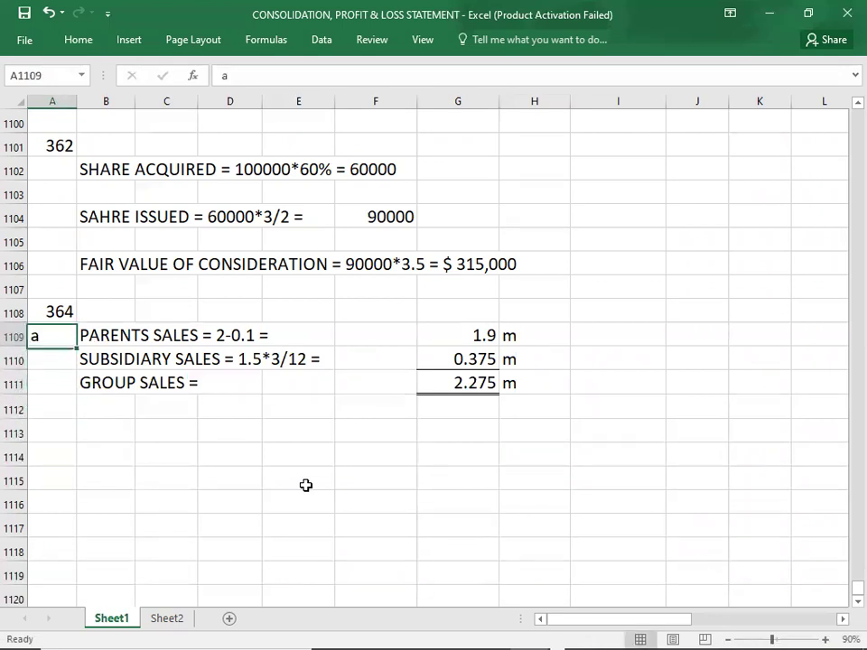
{"action": "type", "text": "A"}
{"action": "key", "text": "Return"}
Find question 366 in the Multiple Choice Questions PDF and enter its number, 366, in cell A1114 of the worksheet.
{"action": "key", "text": "Down"}
{"action": "key", "text": "Down"}
{"action": "key", "text": "Down"}
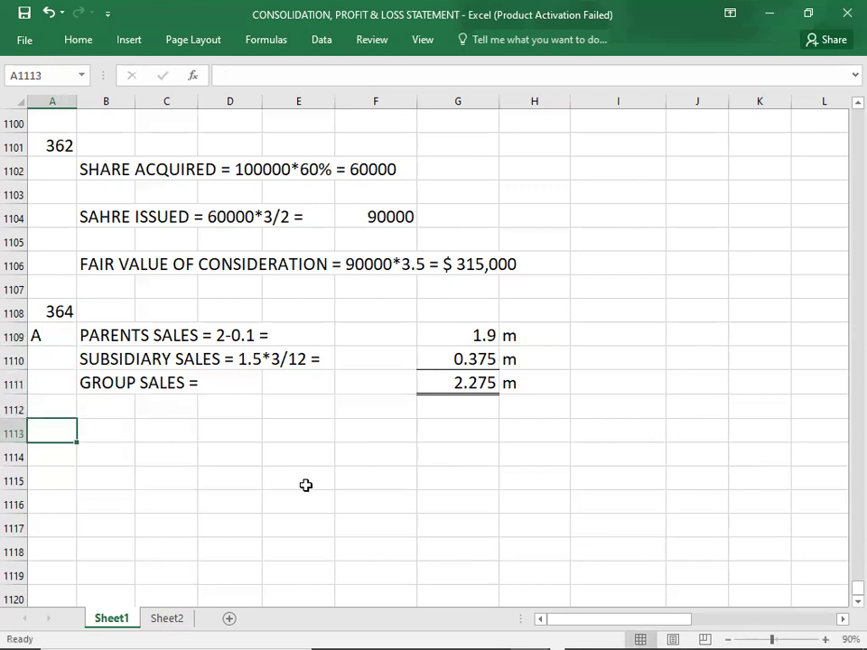
{"action": "key", "text": "Down"}
{"action": "key", "text": "Down"}
{"action": "key", "text": "Down"}
{"action": "key", "text": "Down"}
{"action": "key", "text": "Down"}
{"action": "key", "text": "Down"}
{"action": "key", "text": "Down"}
{"action": "key", "text": "Down"}
{"action": "key", "text": "Down"}
{"action": "key", "text": "Down"}
{"action": "key", "text": "Down"}
{"action": "key", "text": "Down"}
{"action": "key", "text": "Down"}
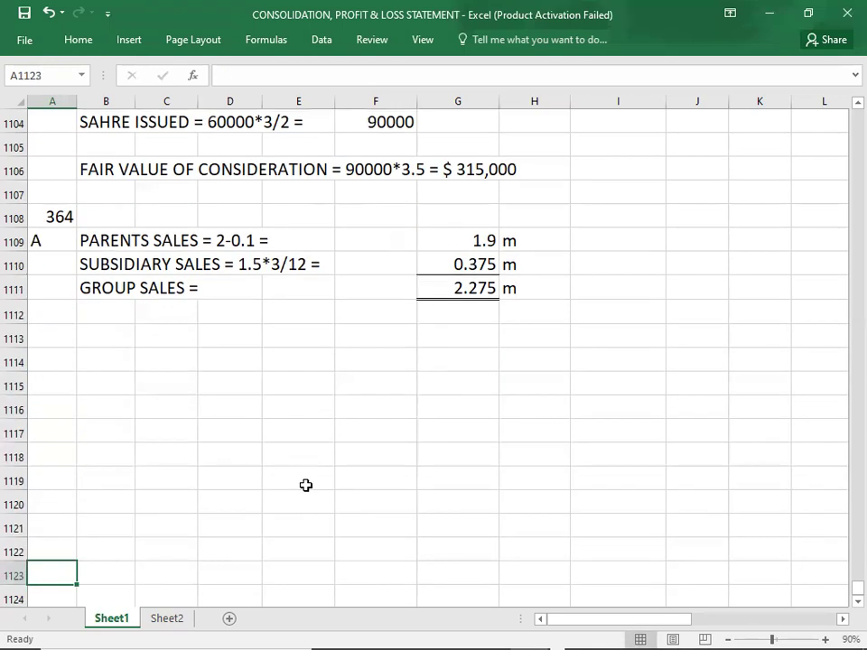
{"action": "key", "text": "alt+Tab"}
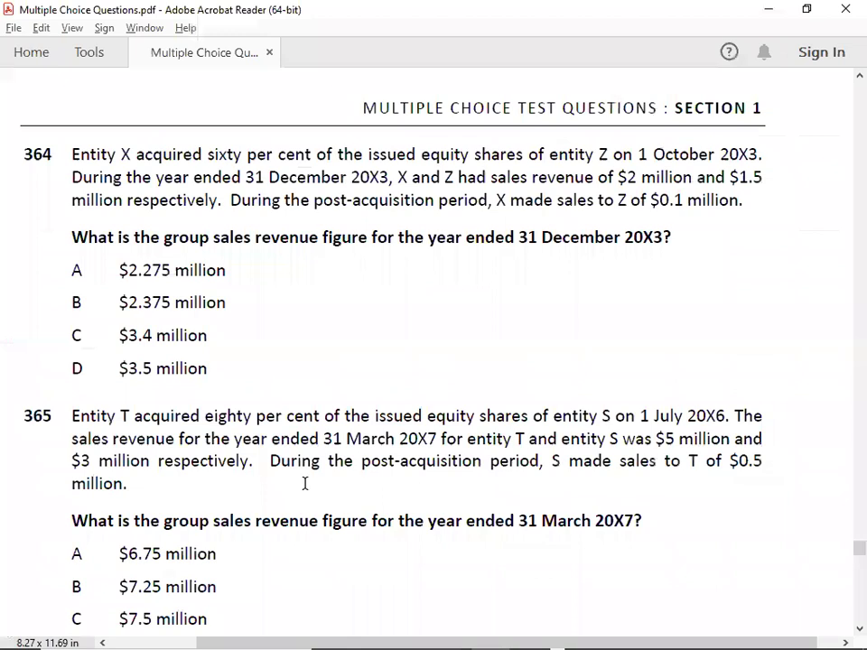
{"action": "scroll", "coordinate": [463, 256], "scroll_direction": "down", "scroll_amount": 5}
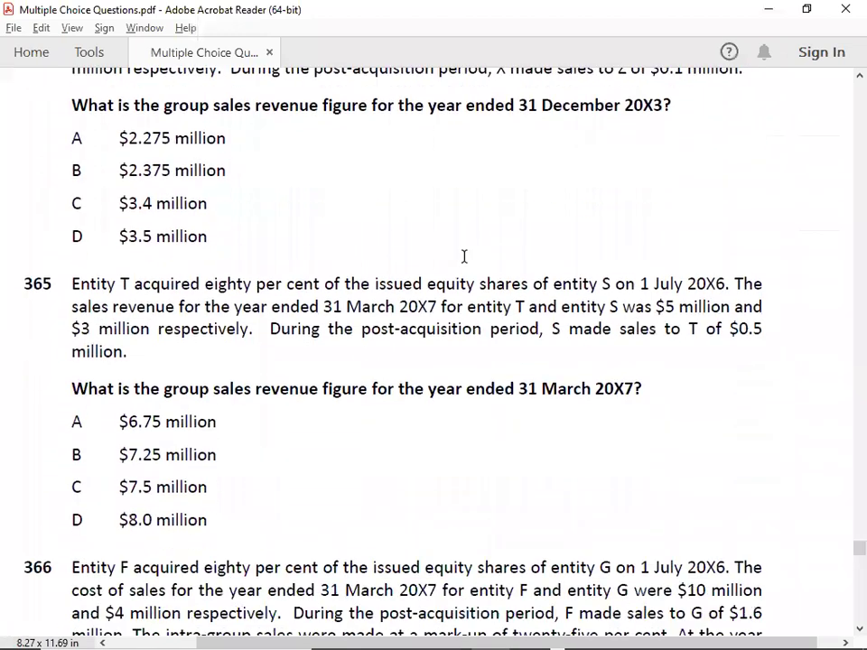
{"action": "scroll", "coordinate": [463, 257], "scroll_direction": "down", "scroll_amount": 1}
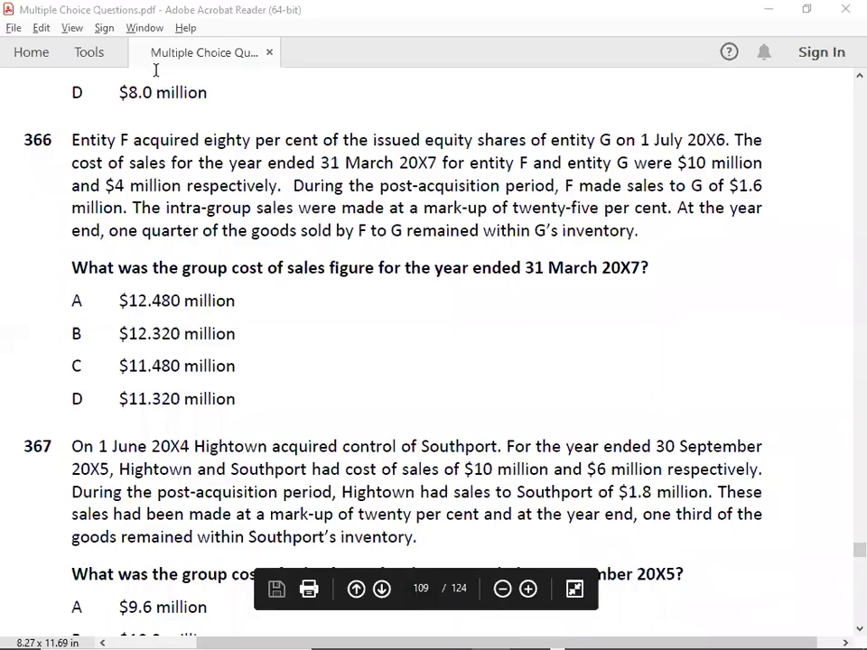
{"action": "left_click", "coordinate": [148, 55]}
{"action": "key", "text": "alt+Tab"}
{"action": "key", "text": "alt+Tab"}
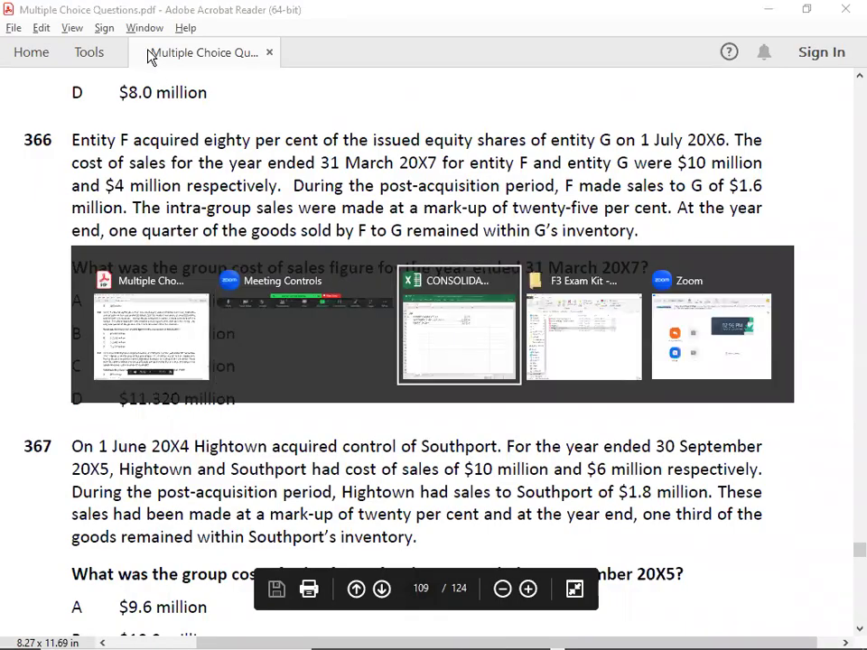
{"action": "key", "text": "Up"}
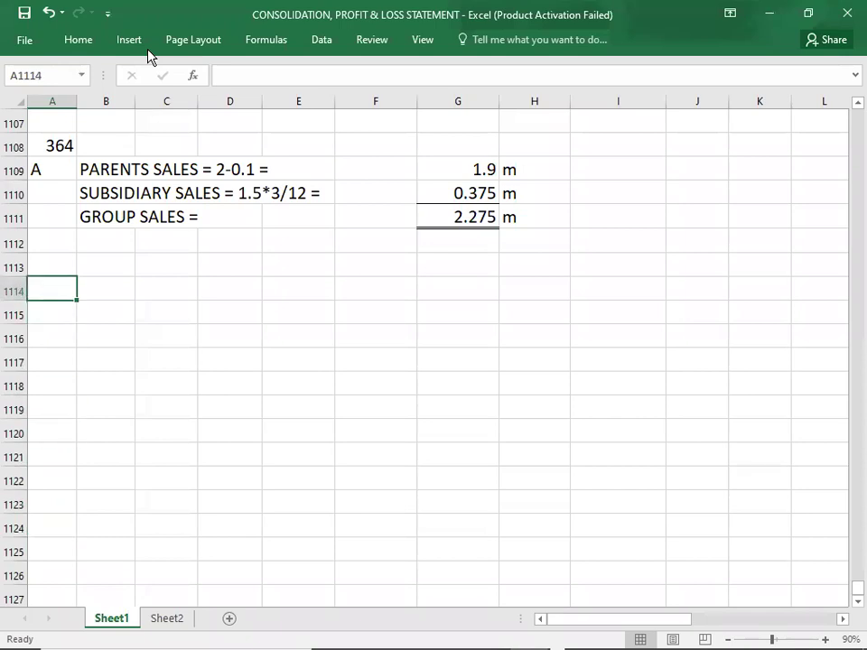
{"action": "type", "text": "366"}
{"action": "key", "text": "Return"}
Check question 366 in the PDF and enter the label "PARENTS SALES =" in B1115.
{"action": "key", "text": "Right"}
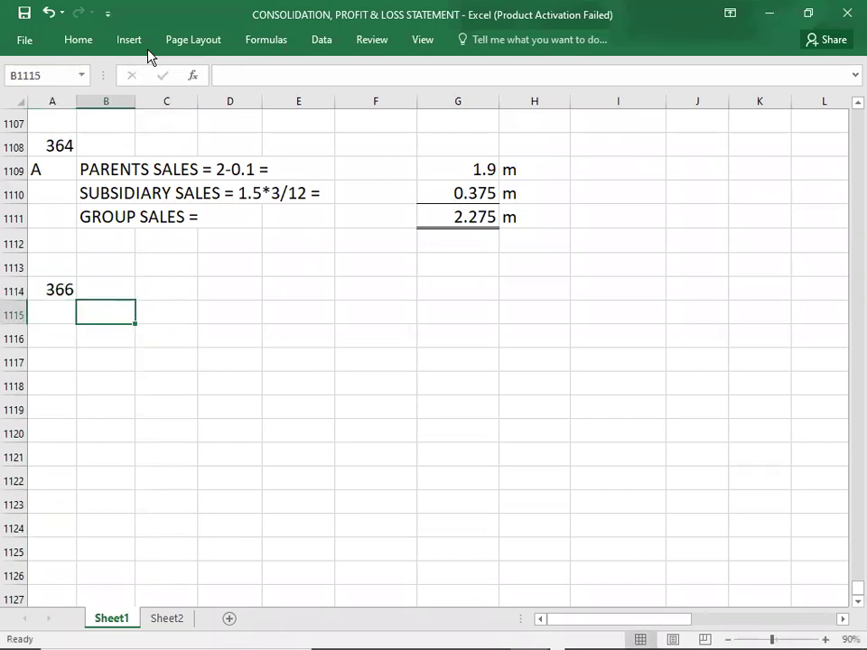
{"action": "key", "text": "alt+Tab"}
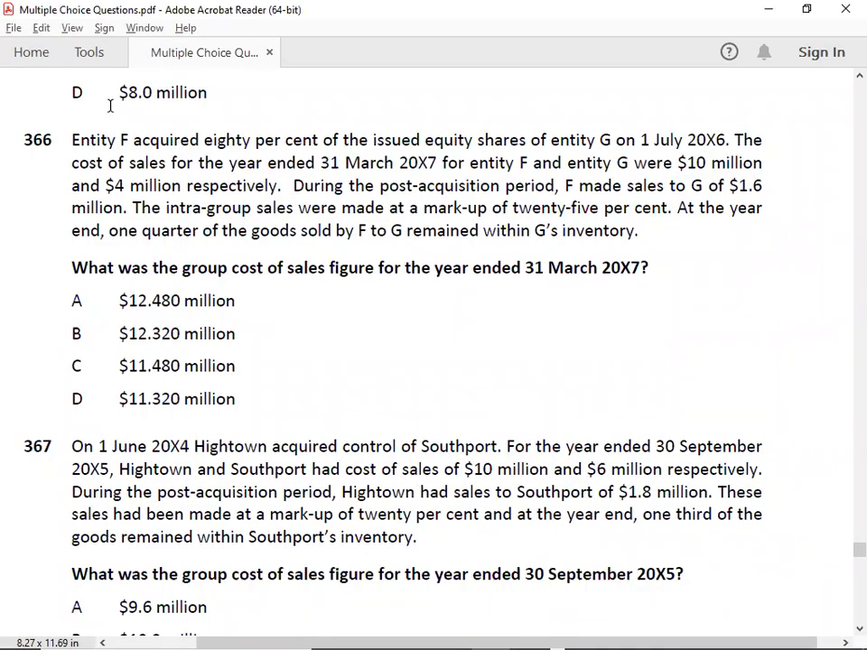
{"action": "key", "text": "alt+Tab"}
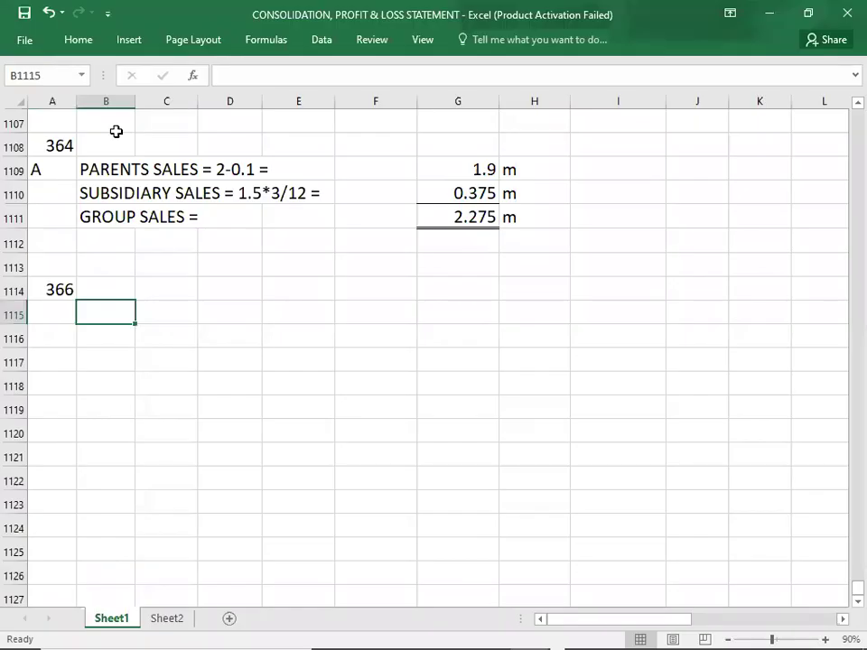
{"action": "type", "text": "P"}
{"action": "key", "text": "BackSpace"}
{"action": "type", "text": "PARET"}
{"action": "key", "text": "BackSpace"}
{"action": "type", "text": "TS"}
{"action": "key", "text": "BackSpace"}
{"action": "key", "text": "BackSpace"}
{"action": "type", "text": "NTS SALES ="}
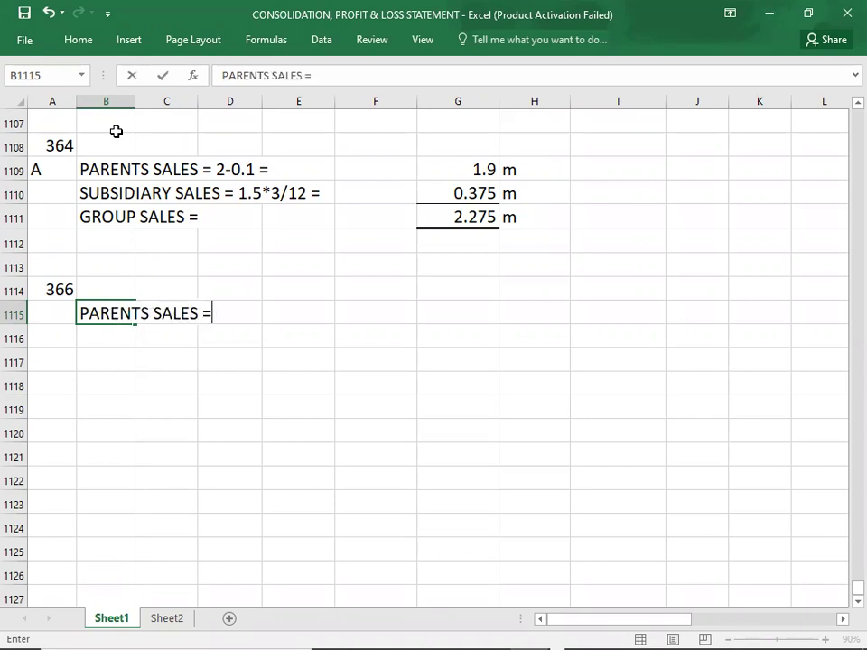
Check question 366 in the PDF and enter the parent's figure 10 in G1115 with the unit "m" in H1115.
{"action": "key", "text": "alt+Tab"}
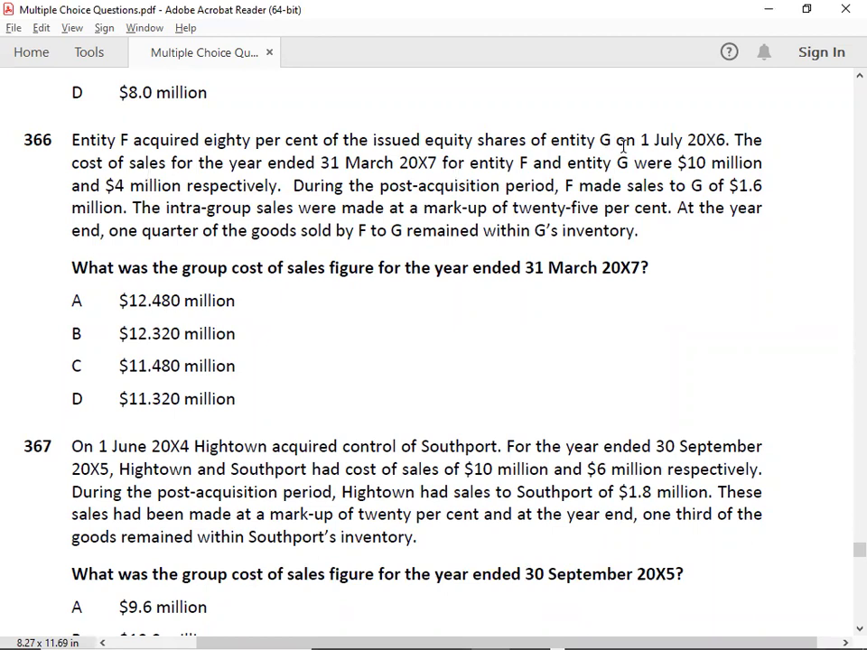
{"action": "key", "text": "alt+Tab"}
{"action": "key", "text": "Right"}
{"action": "key", "text": "Right"}
{"action": "key", "text": "Right"}
{"action": "key", "text": "Right"}
{"action": "key", "text": "Right"}
{"action": "type", "text": "10"}
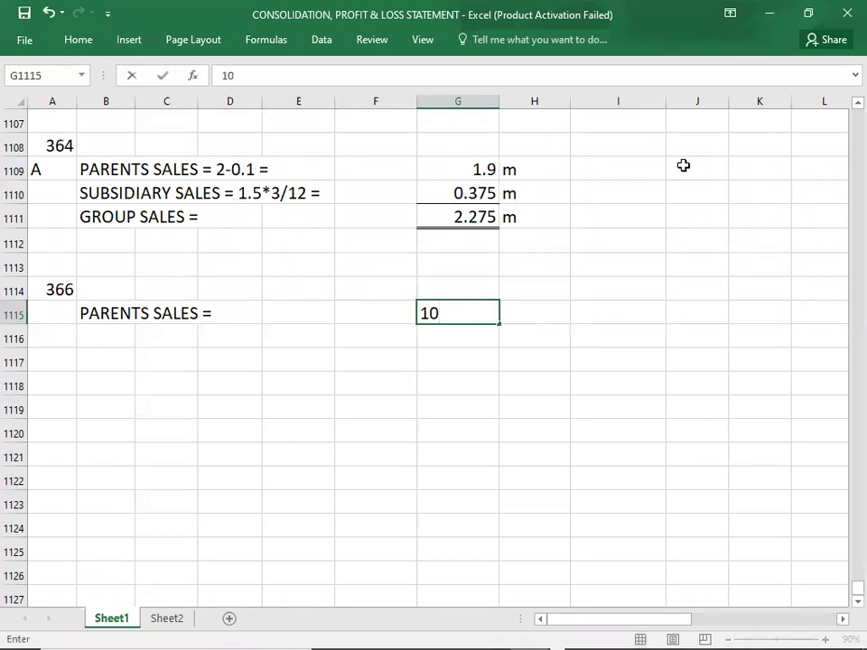
{"action": "key", "text": "Right"}
{"action": "type", "text": "m"}
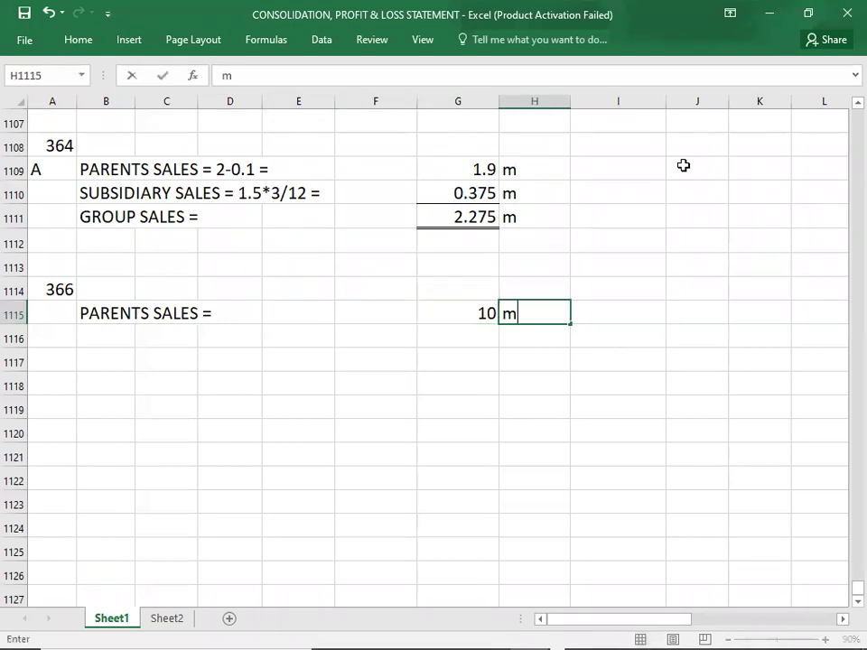
{"action": "key", "text": "Return"}
{"action": "key", "text": "Right"}
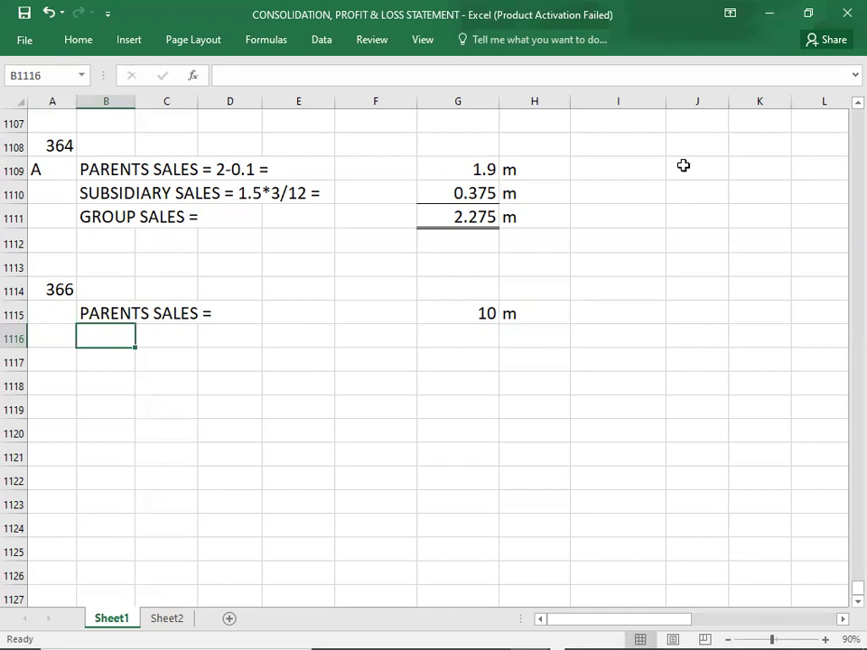
{"action": "type", "text": "subsi"}
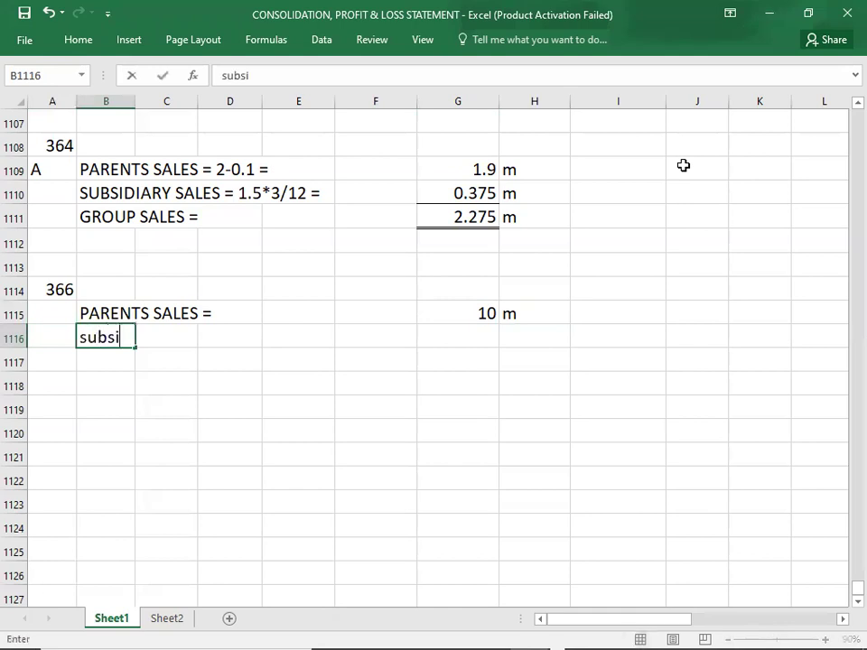
{"action": "type", "text": "diary"}
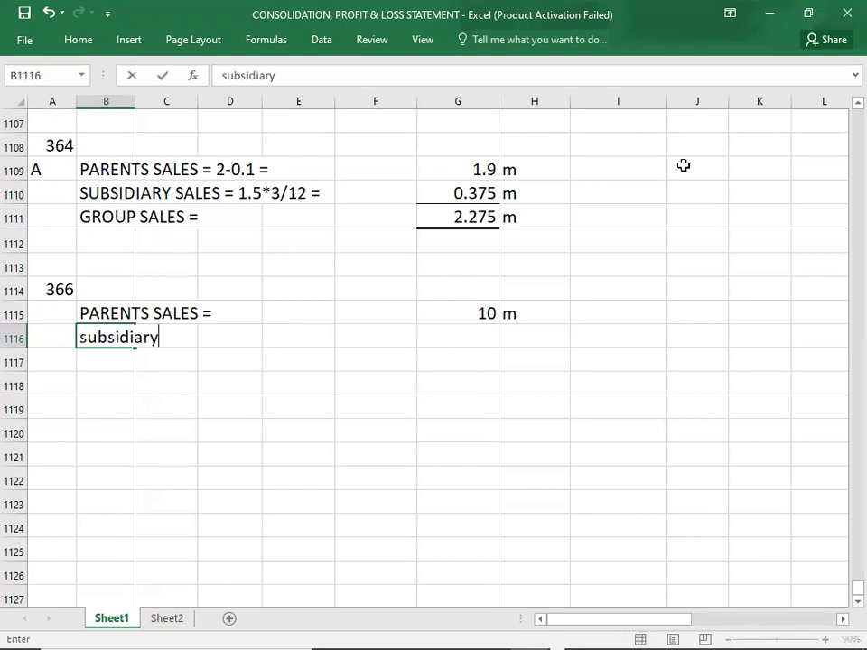
{"action": "key", "text": "BackSpace"}
{"action": "key", "text": "BackSpace"}
{"action": "key", "text": "BackSpace"}
{"action": "key", "text": "BackSpace"}
{"action": "key", "text": "BackSpace"}
{"action": "key", "text": "BackSpace"}
{"action": "key", "text": "BackSpace"}
{"action": "key", "text": "BackSpace"}
{"action": "key", "text": "BackSpace"}
{"action": "key", "text": "BackSpace"}
Enter the label "SUBSIDIARY SALES = 4*9/12 =" in B1116, taking the subsidiary's figure from question 366 in the PDF.
{"action": "type", "text": "SUBSID"}
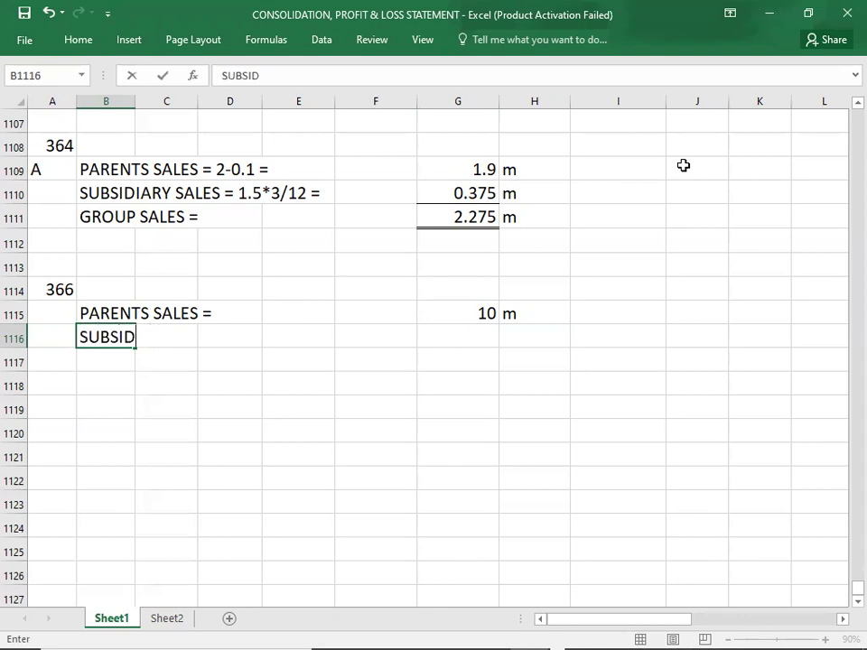
{"action": "type", "text": "IARY SALES"}
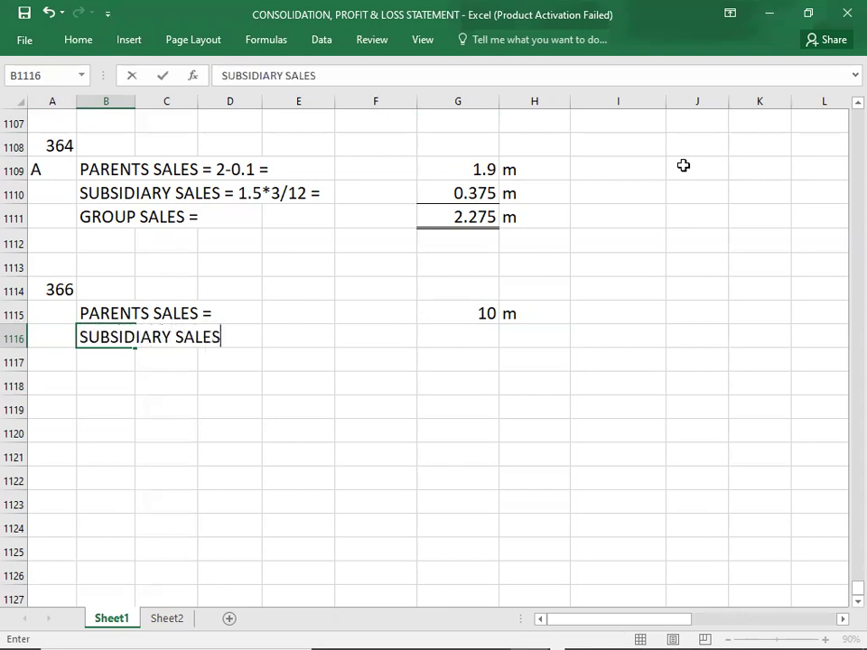
{"action": "type", "text": " ="}
{"action": "key", "text": "alt+Tab"}
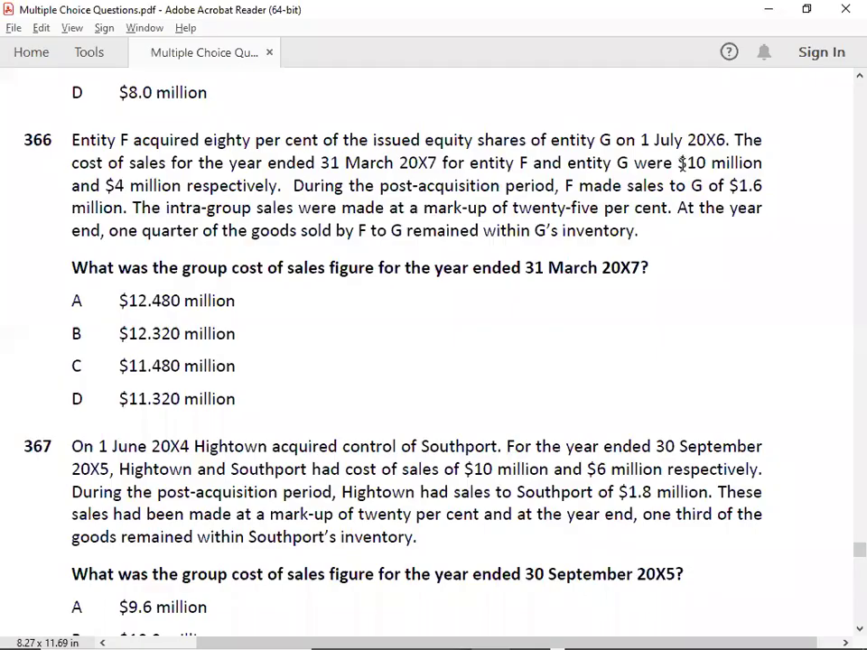
{"action": "key", "text": "alt+Tab"}
{"action": "type", "text": "4**"}
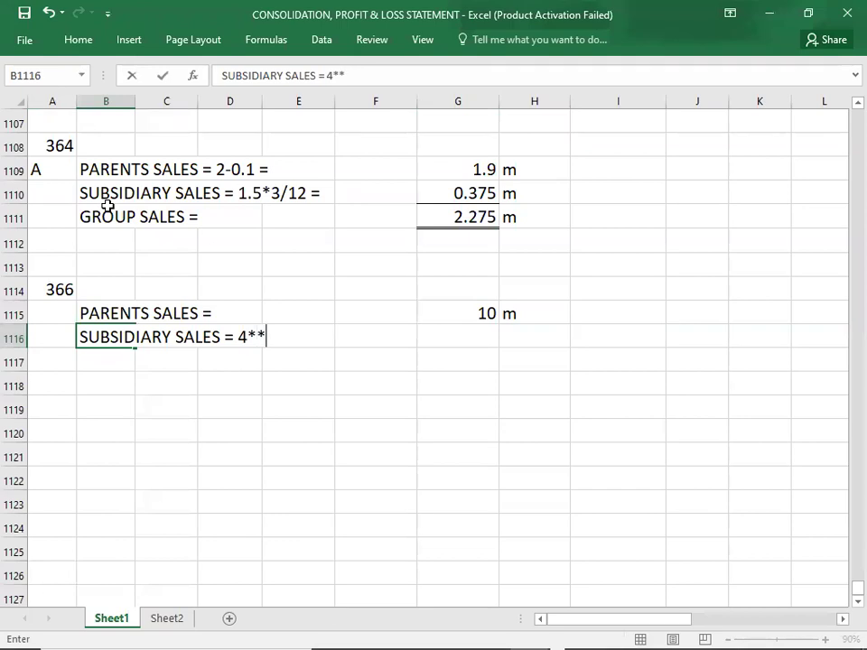
{"action": "type", "text": "9/12 ="}
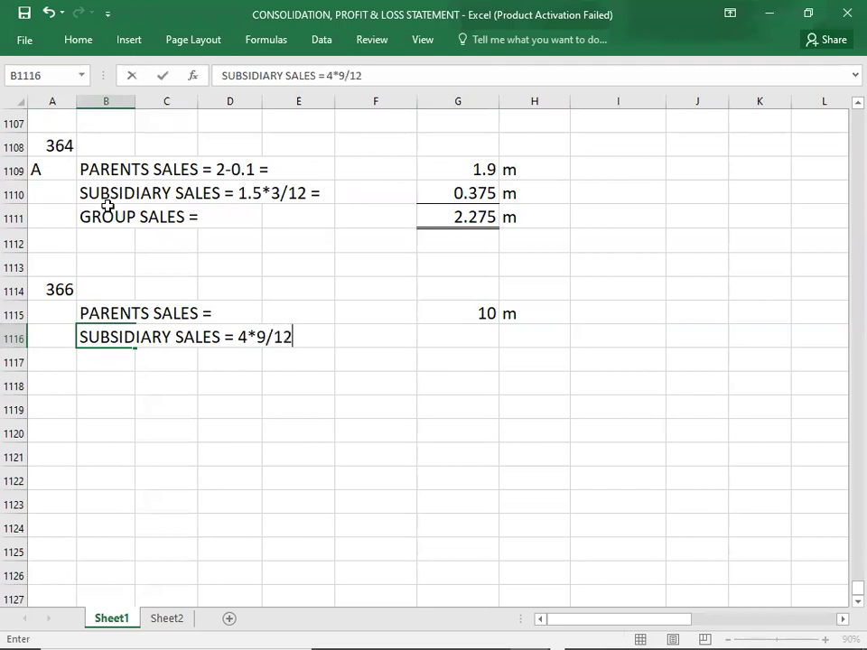
Enter the subsidiary's time-apportioned result, 3, in cell G1116.
{"action": "key", "text": "Tab"}
{"action": "key", "text": "Right"}
{"action": "key", "text": "Right"}
{"action": "key", "text": "Right"}
{"action": "key", "text": "Right"}
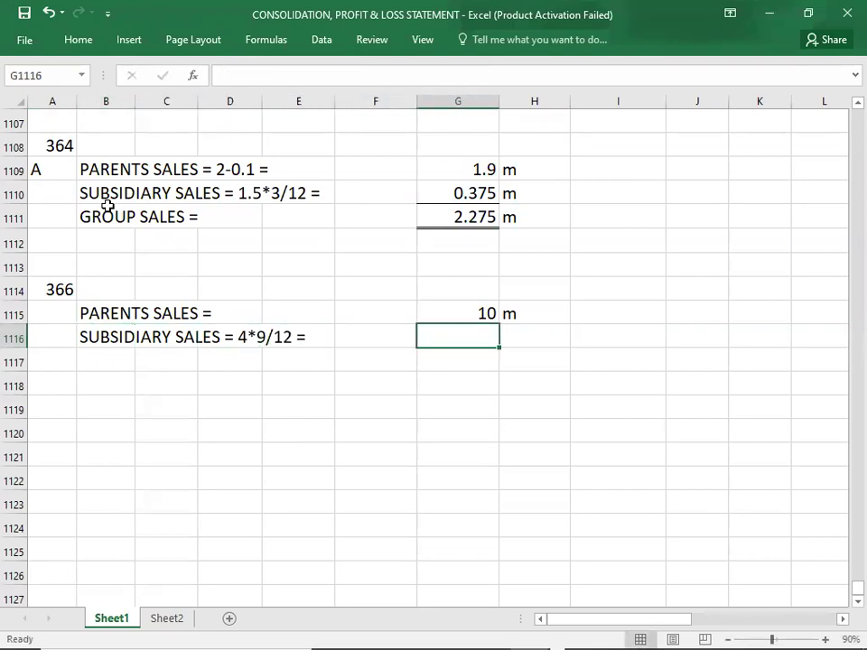
{"action": "type", "text": "3"}
{"action": "key", "text": "Return"}
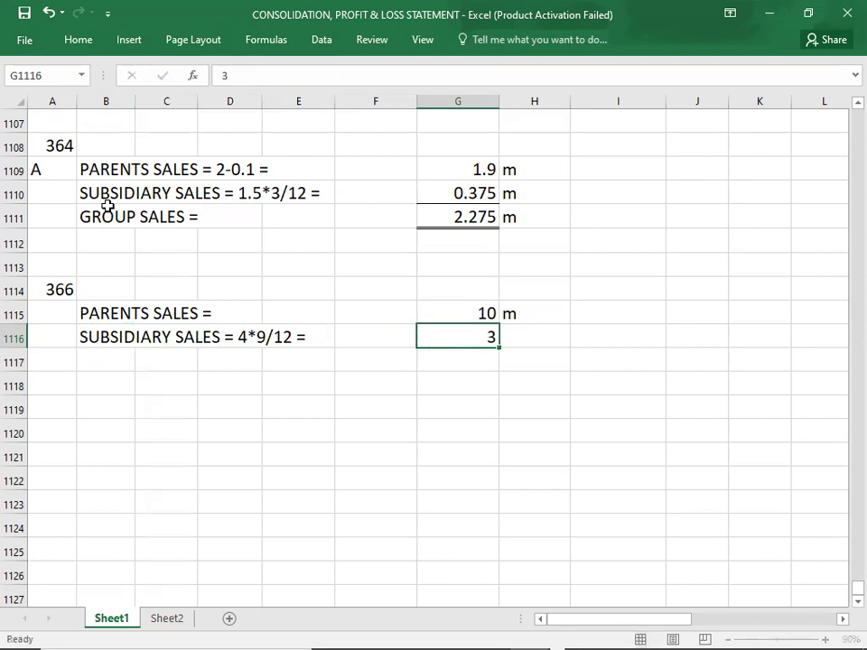
{"action": "key", "text": "Down"}
{"action": "key", "text": "Down"}
{"action": "key", "text": "Down"}
{"action": "key", "text": "Down"}
{"action": "key", "text": "Down"}
{"action": "key", "text": "Down"}
{"action": "key", "text": "Down"}
{"action": "key", "text": "Down"}
{"action": "key", "text": "Down"}
{"action": "key", "text": "Down"}
{"action": "key", "text": "Down"}
{"action": "key", "text": "Down"}
{"action": "key", "text": "Down"}
{"action": "key", "text": "Down"}
{"action": "type", "text": "M"}
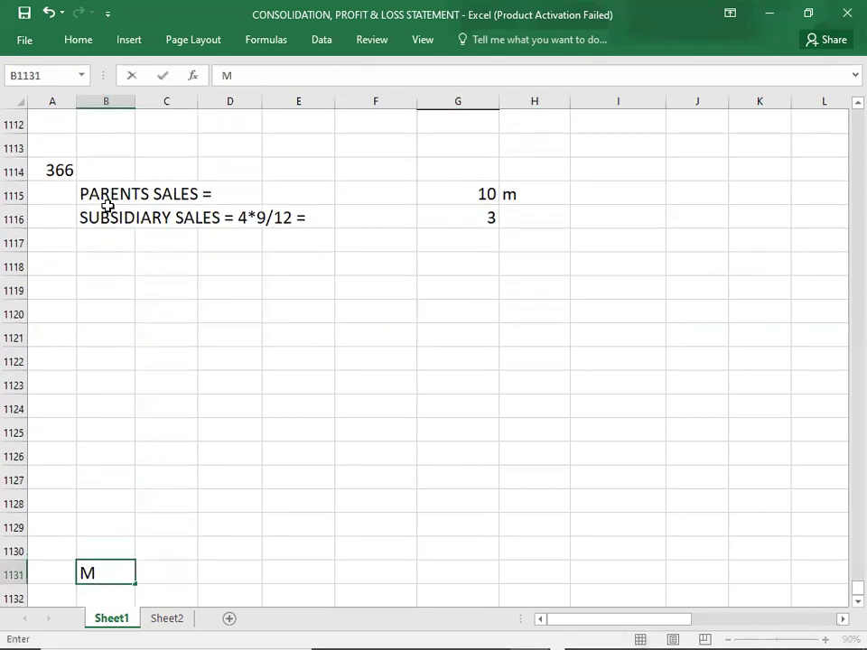
Enter the unit "m" beside the subsidiary figure in H1116.
{"action": "left_click", "coordinate": [514, 213]}
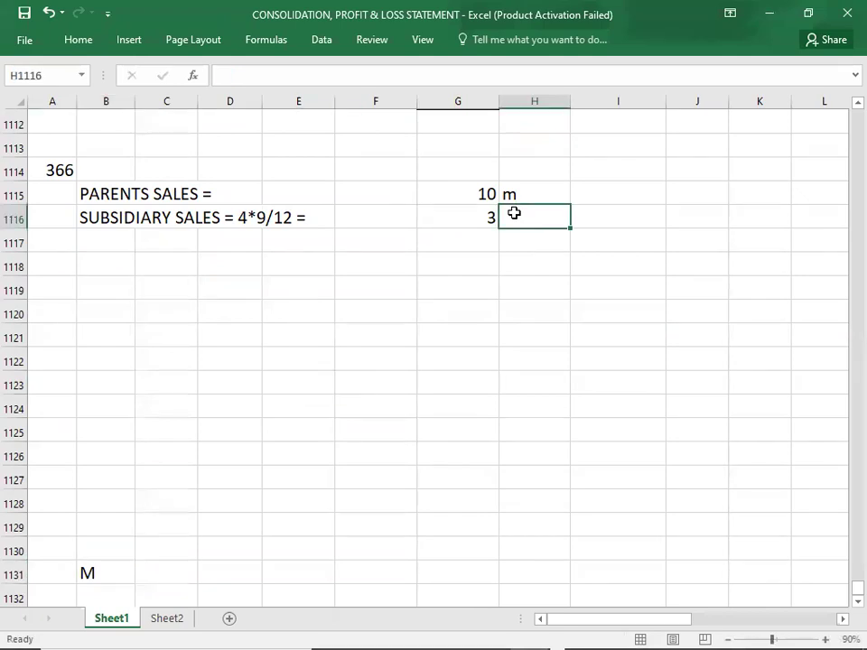
{"action": "type", "text": "m"}
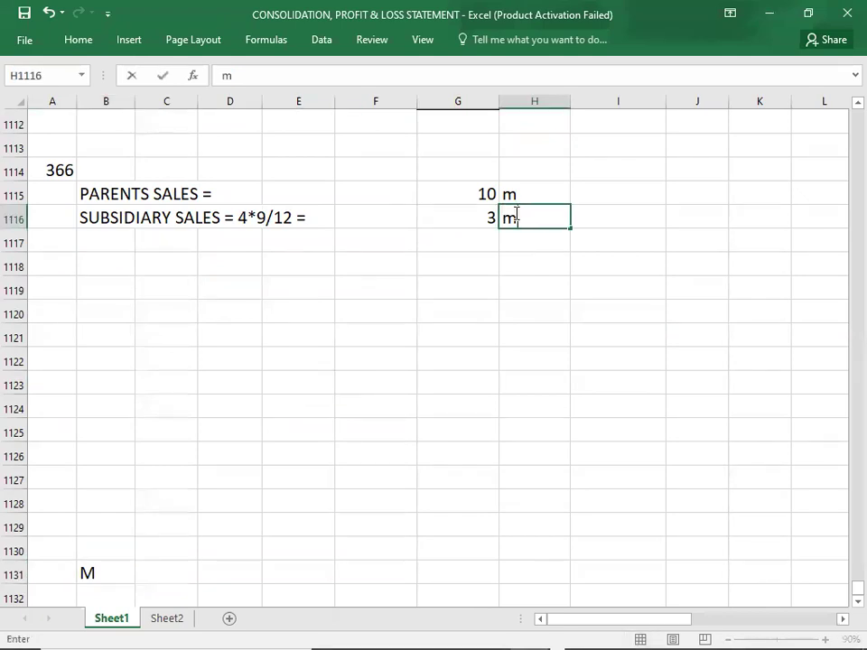
{"action": "key", "text": "Left"}
{"action": "key", "text": "Left"}
{"action": "key", "text": "Left"}
{"action": "key", "text": "Left"}
{"action": "key", "text": "Left"}
{"action": "key", "text": "Down"}
{"action": "key", "text": "Left"}
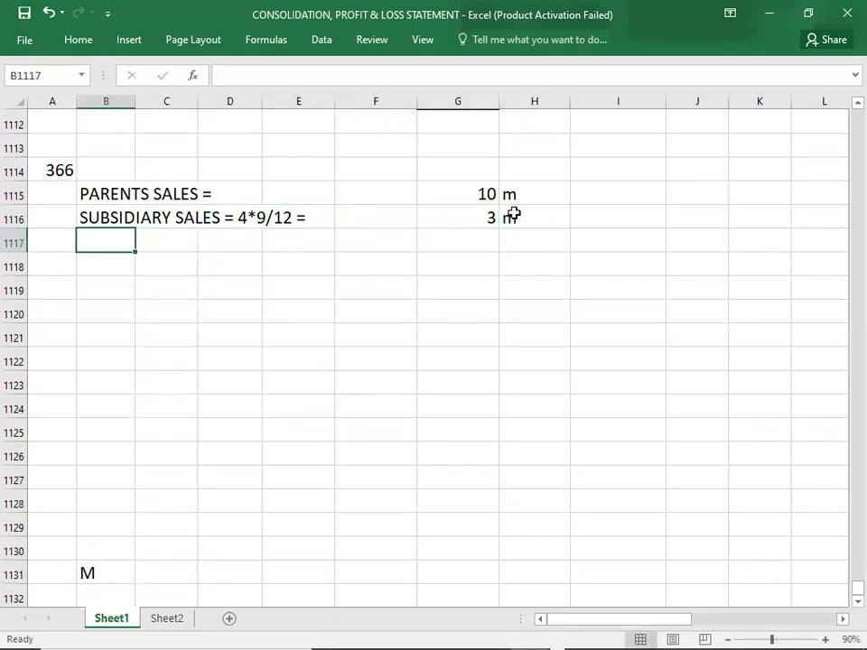
Check the intra-group sales in question 366, extend the B1115 label to "PARENTS SALES = 10-1.6" and set G1115 to 8.4.
{"action": "key", "text": "alt+Tab"}
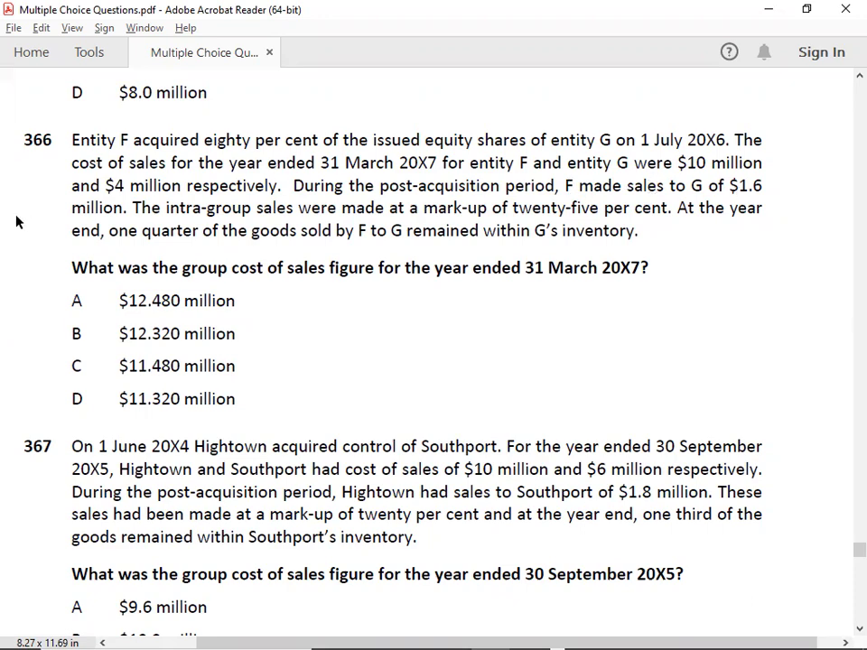
{"action": "key", "text": "alt+Tab"}
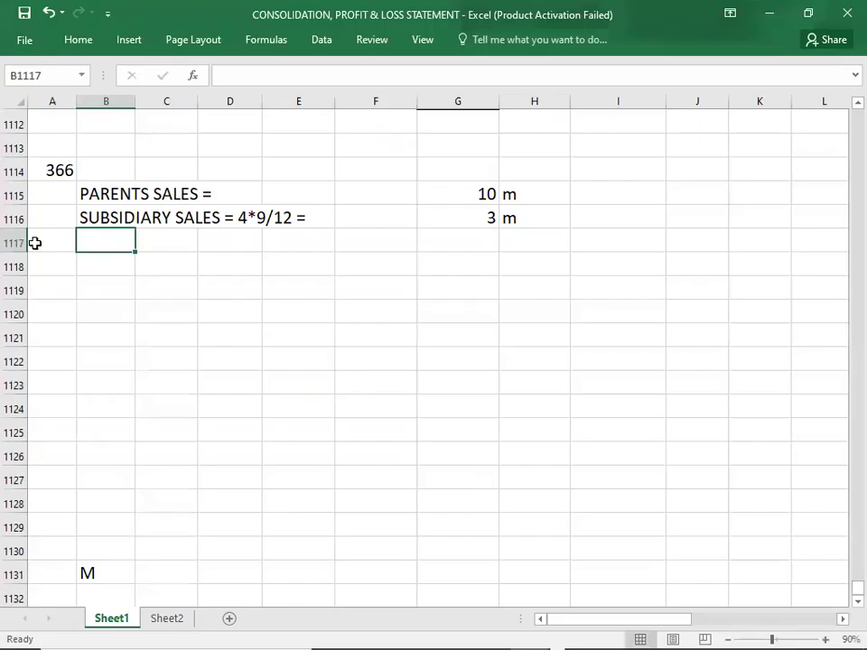
{"action": "double_click", "coordinate": [115, 192]}
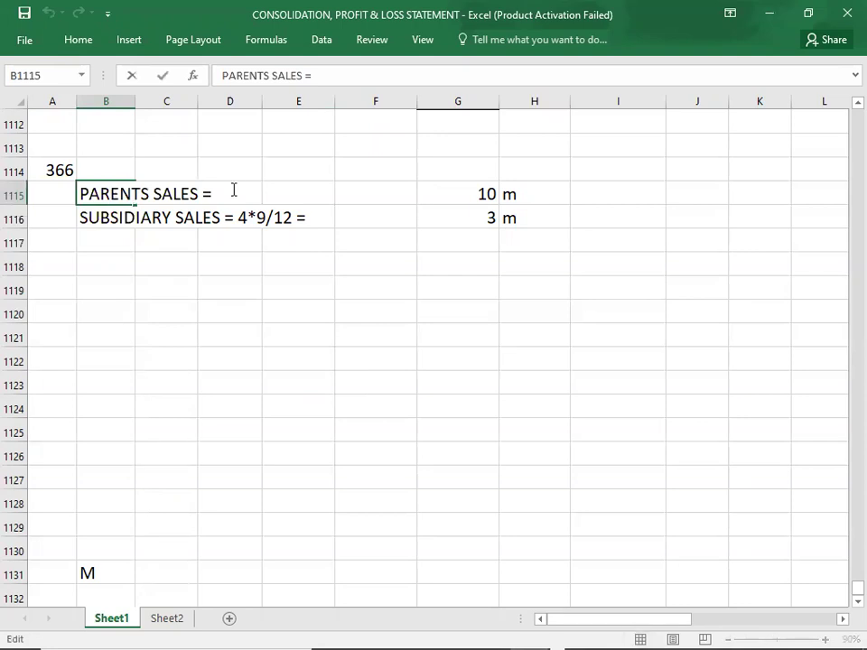
{"action": "type", "text": "10-1"}
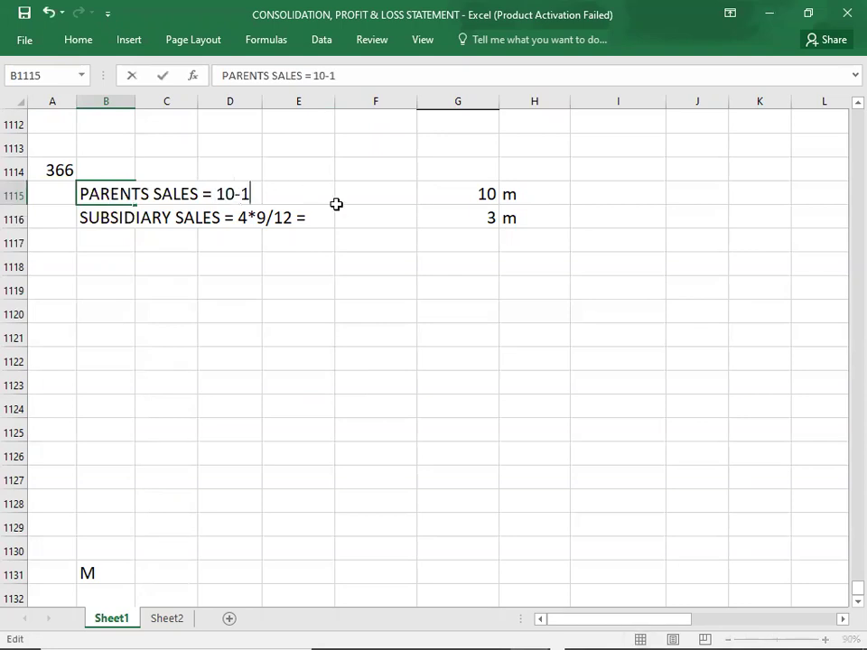
{"action": "key", "text": "alt+Tab"}
{"action": "key", "text": "alt+Tab"}
{"action": "type", "text": ".6"}
{"action": "key", "text": "Tab"}
{"action": "key", "text": "Tab"}
{"action": "key", "text": "Tab"}
{"action": "key", "text": "Tab"}
{"action": "key", "text": "Tab"}
{"action": "type", "text": "8.4"}
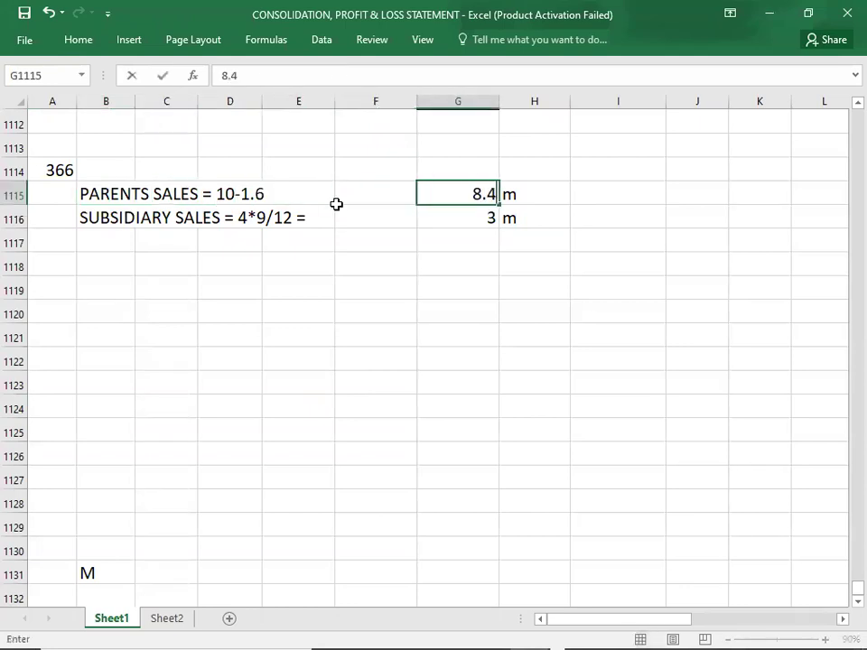
{"action": "key", "text": "Return"}
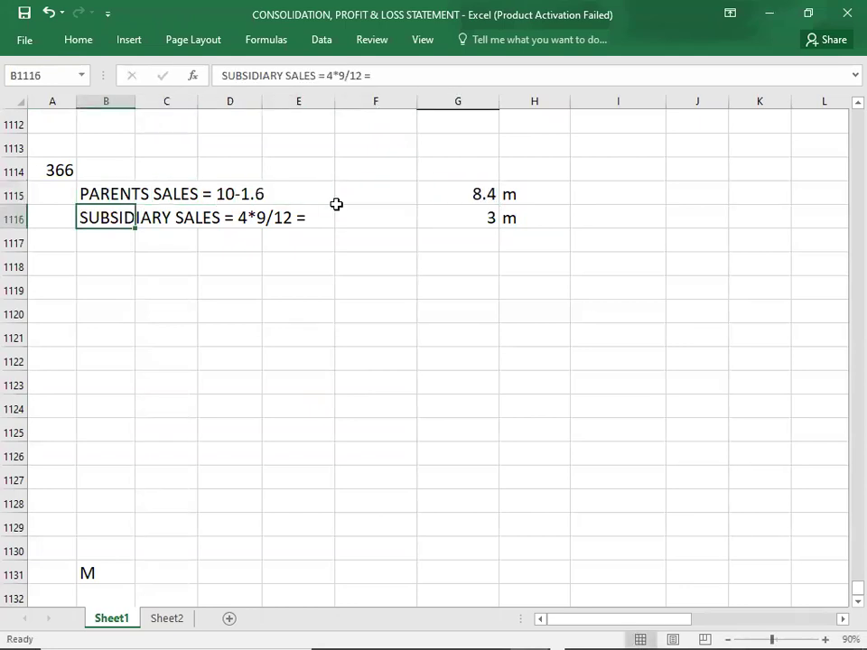
Enter the group total 11.4 in G1117 and the unit "m" in H1117.
{"action": "left_click", "coordinate": [466, 240]}
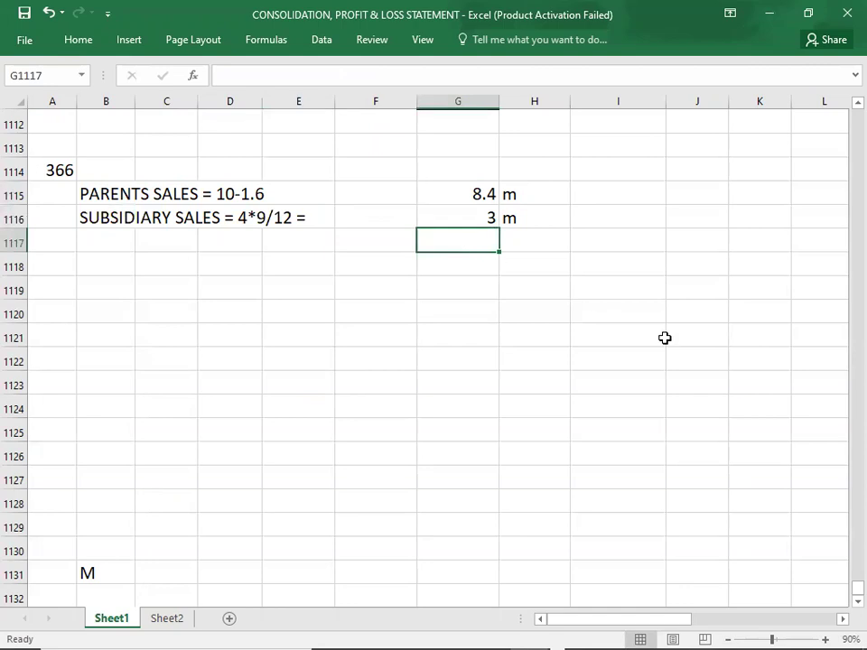
{"action": "type", "text": "11.4"}
{"action": "key", "text": "Tab"}
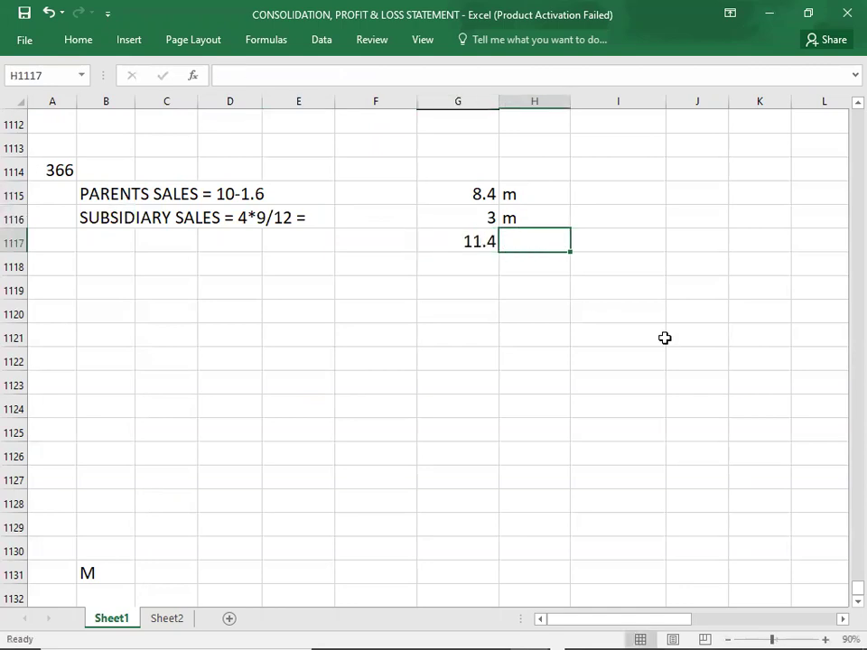
{"action": "type", "text": "m"}
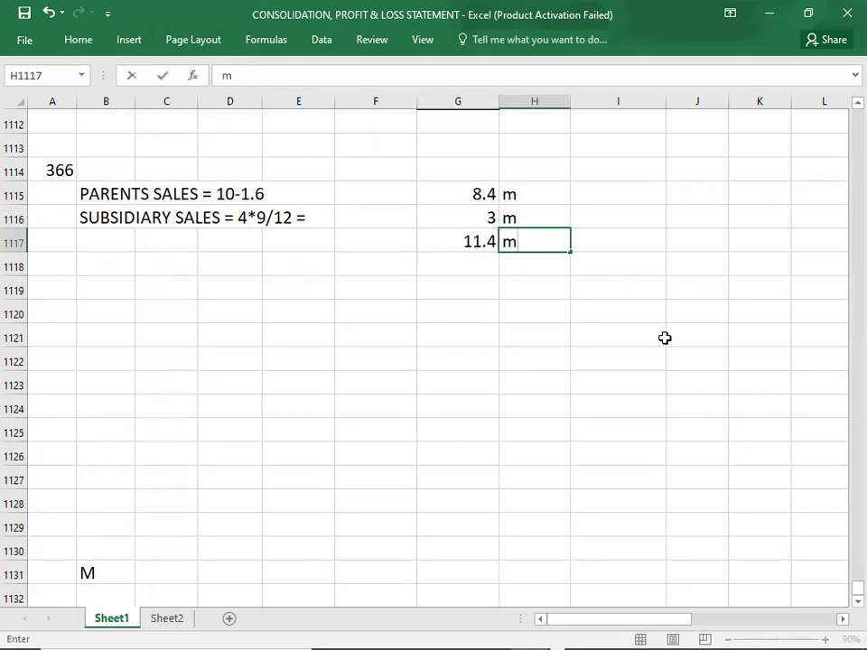
{"action": "key", "text": "Return"}
Compare the total with question 366's options in the PDF and undo all worksheet entries made below the question number 366.
{"action": "key", "text": "alt+Tab"}
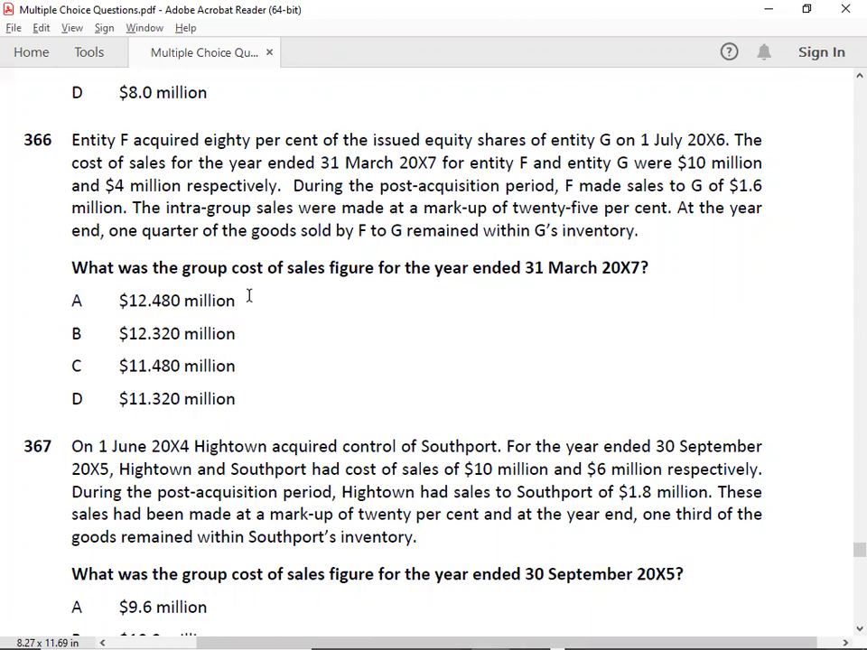
{"action": "key", "text": "alt+Tab"}
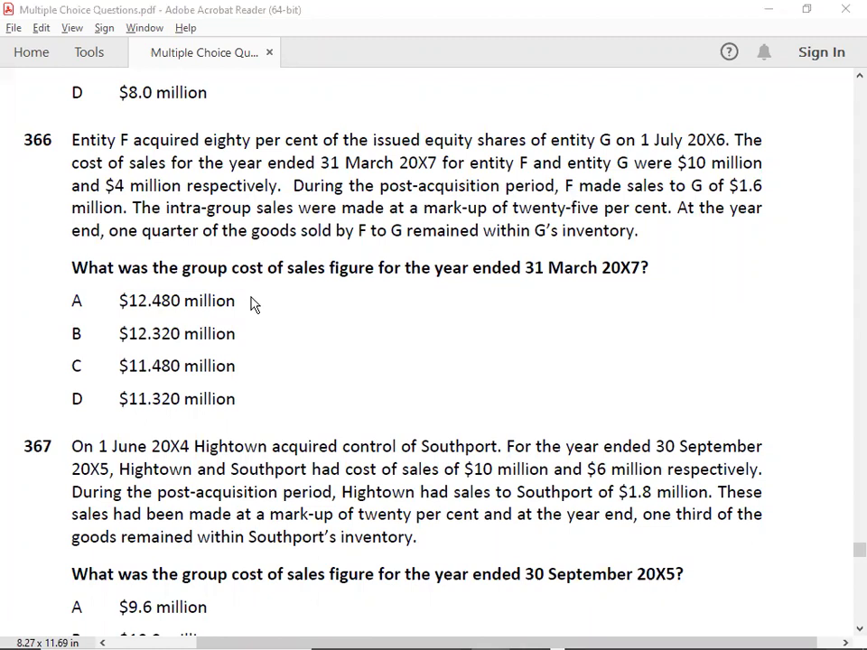
{"action": "key", "text": "ctrl+z"}
{"action": "key", "text": "ctrl+z"}
{"action": "key", "text": "ctrl+z"}
{"action": "key", "text": "ctrl+z"}
{"action": "key", "text": "ctrl+z"}
{"action": "key", "text": "ctrl+z"}
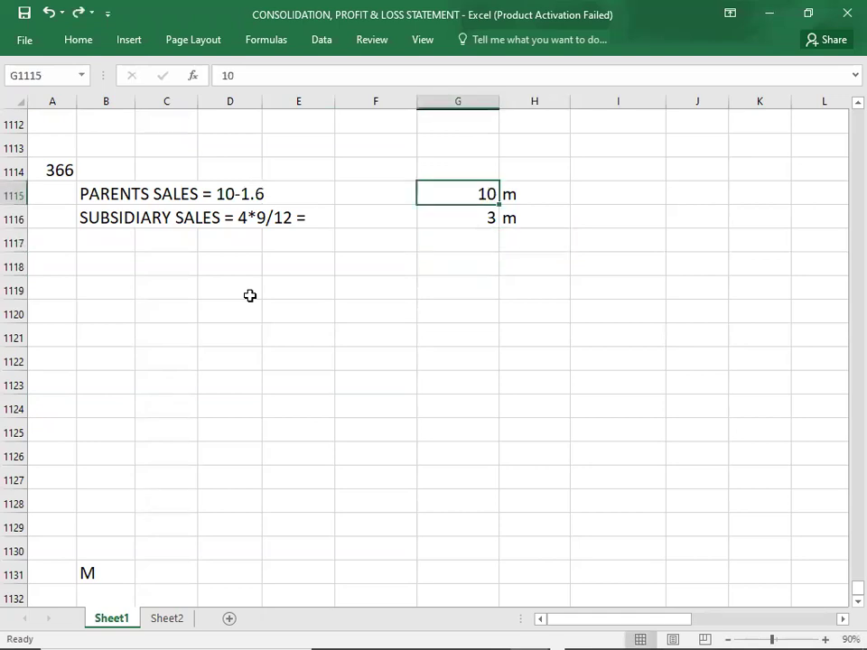
{"action": "key", "text": "ctrl+z"}
{"action": "key", "text": "ctrl+z"}
{"action": "key", "text": "ctrl+z"}
{"action": "key", "text": "ctrl+z"}
{"action": "key", "text": "ctrl+z"}
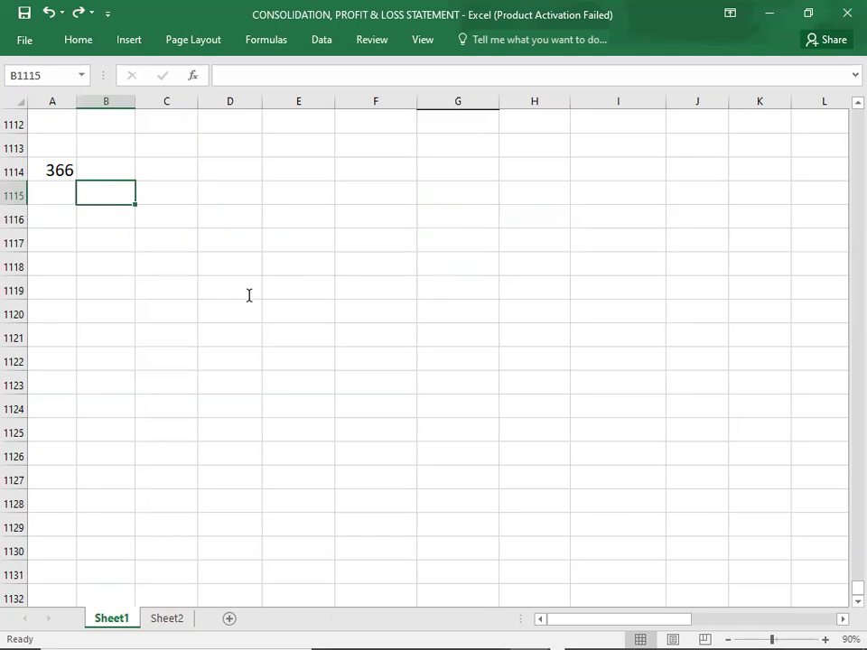
Reread question 366 in the PDF, and enter "COST OF SALES" in B1115 and "PARENTS =" in B1116 of the Excel sheet.
{"action": "key", "text": "alt+Tab"}
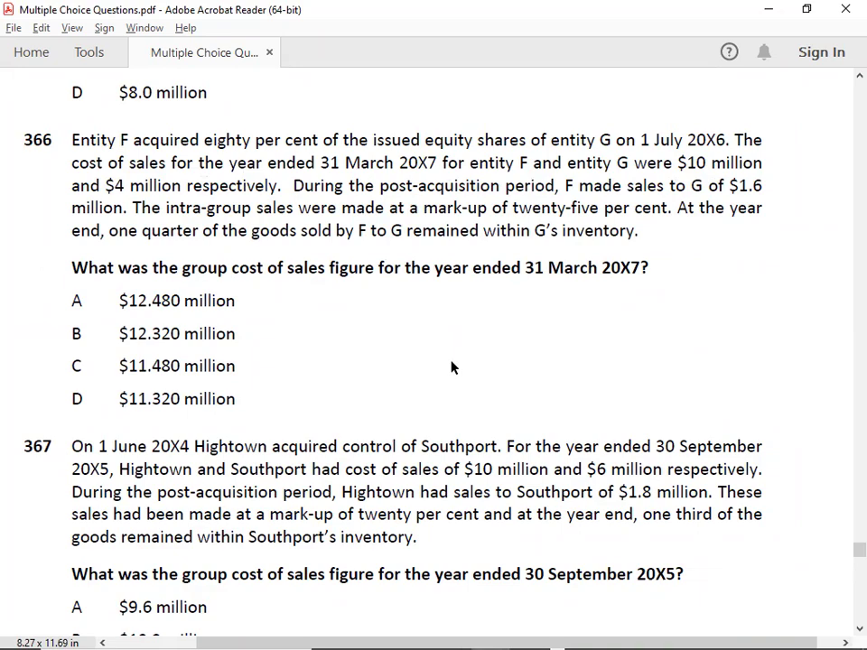
{"action": "key", "text": "alt+Tab"}
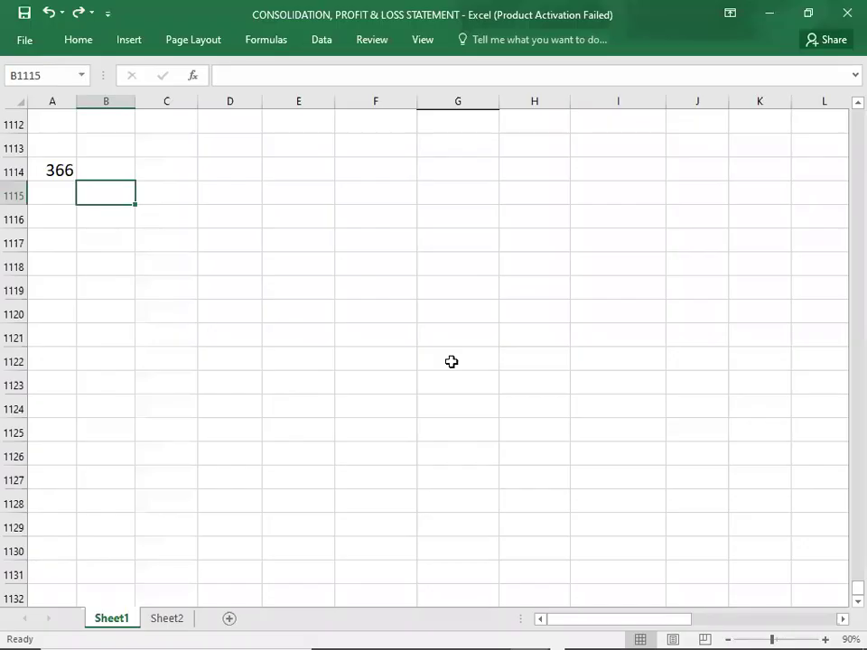
{"action": "type", "text": "COST O"}
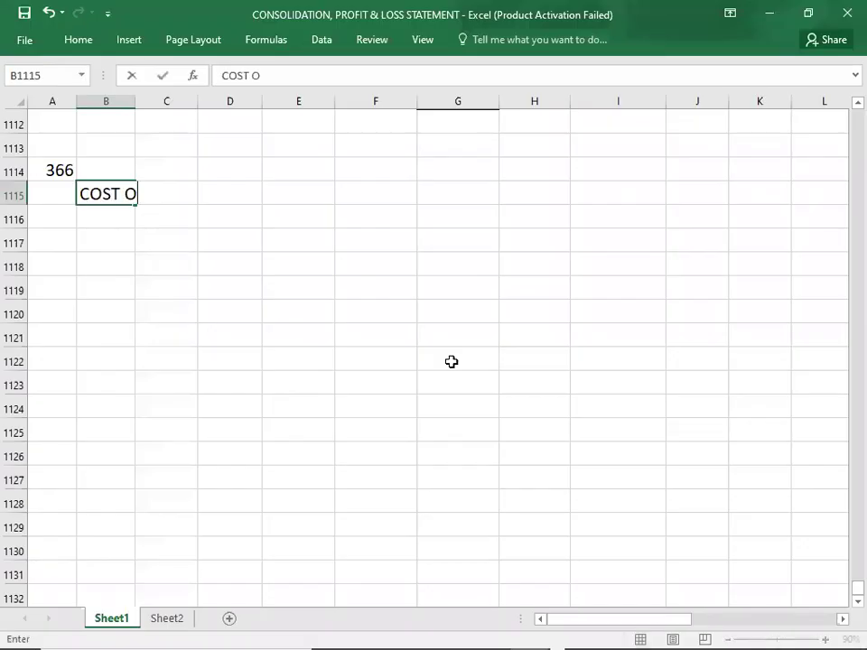
{"action": "type", "text": "F SALES"}
{"action": "key", "text": "Return"}
{"action": "type", "text": "PARENTS"}
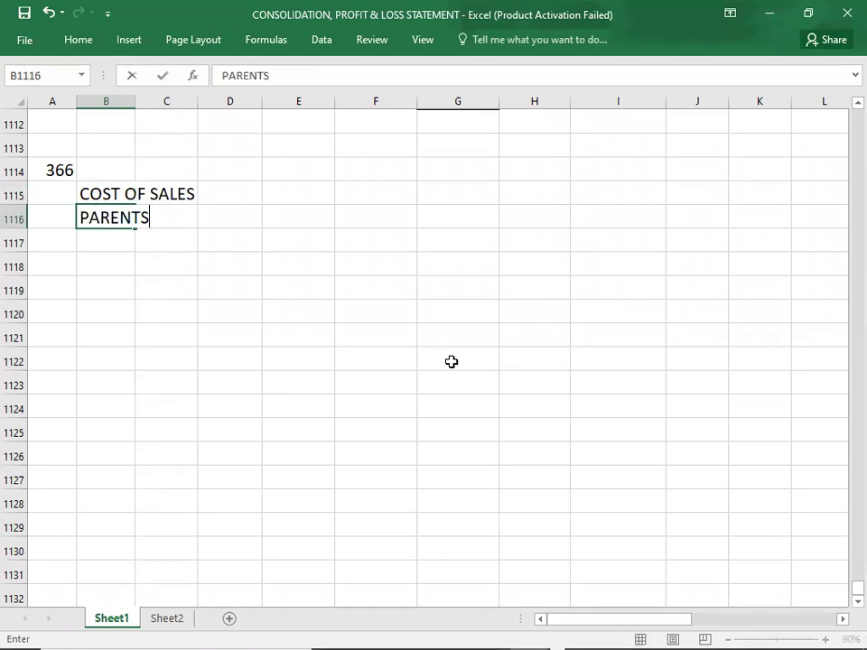
{"action": "type", "text": " ="}
{"action": "key", "text": "alt+Tab"}
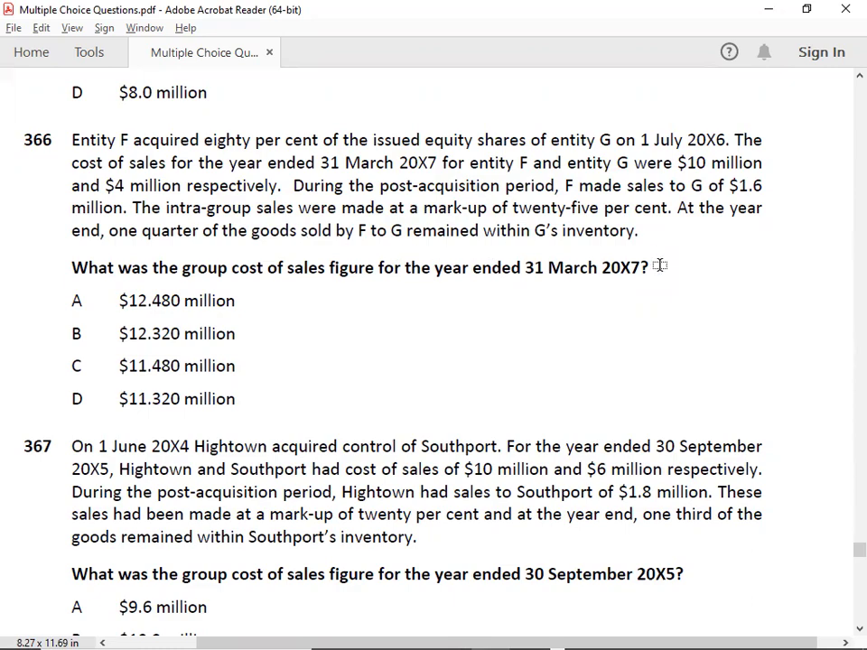
{"action": "key", "text": "alt+Tab"}
Enter the mark-up working "PROFIT = 1.6*25/125 = 0.32" in G1115, taking the intra-group sales and mark-up from question 366.
{"action": "key", "text": "Right"}
{"action": "key", "text": "Right"}
{"action": "key", "text": "Right"}
{"action": "key", "text": "Right"}
{"action": "key", "text": "Right"}
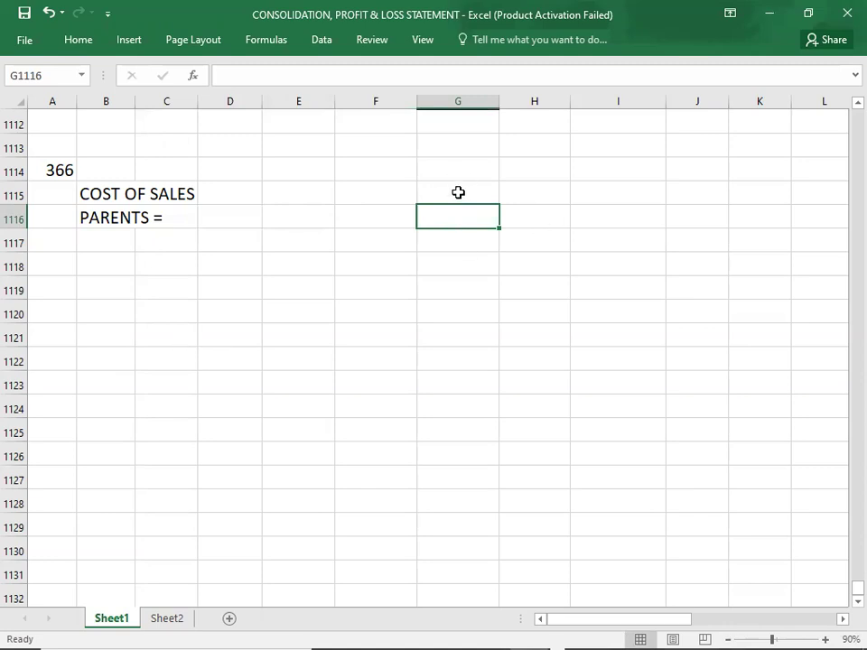
{"action": "left_click", "coordinate": [457, 194]}
{"action": "type", "text": "PROFI"}
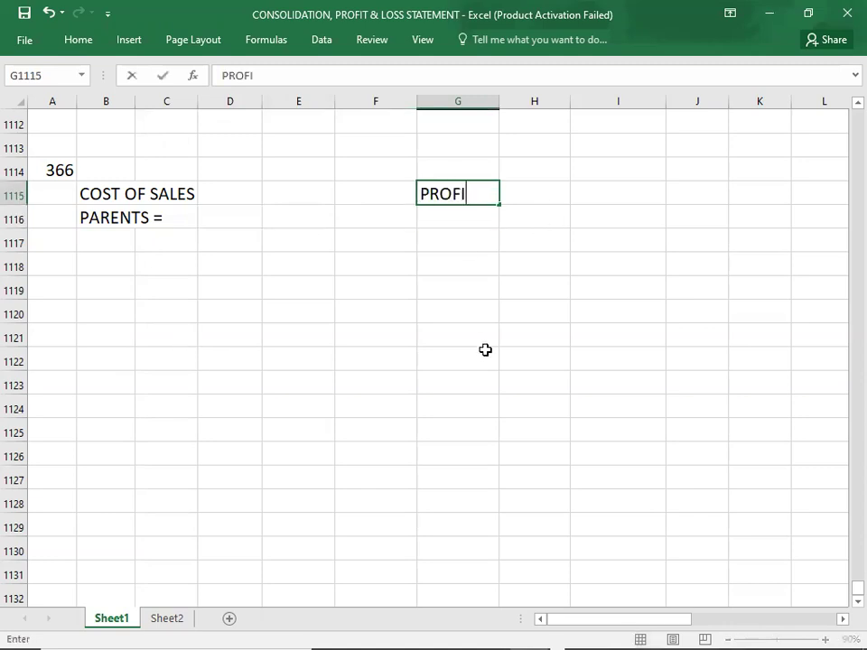
{"action": "type", "text": "T ="}
{"action": "key", "text": "alt+Tab"}
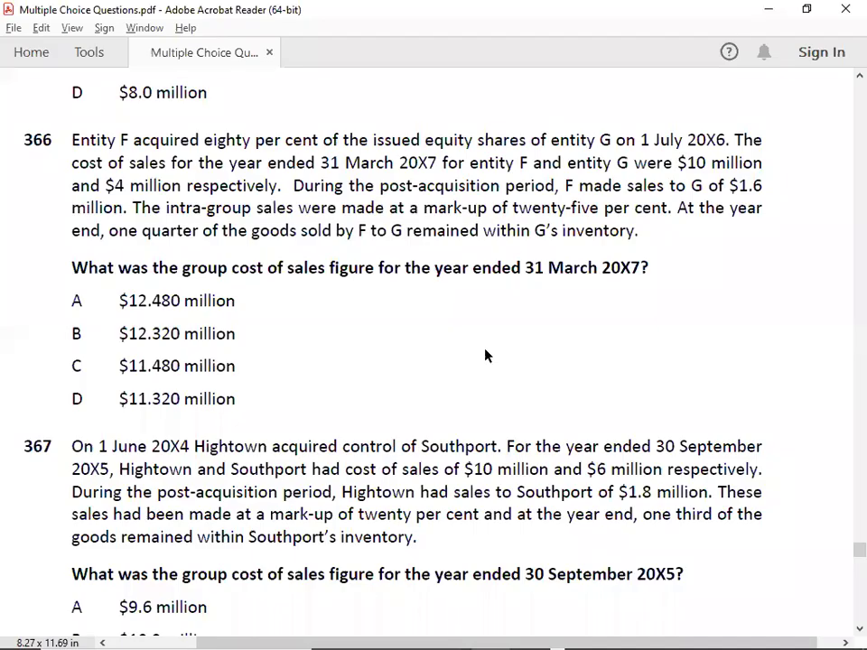
{"action": "key", "text": "alt+Tab"}
{"action": "type", "text": "1.6*"}
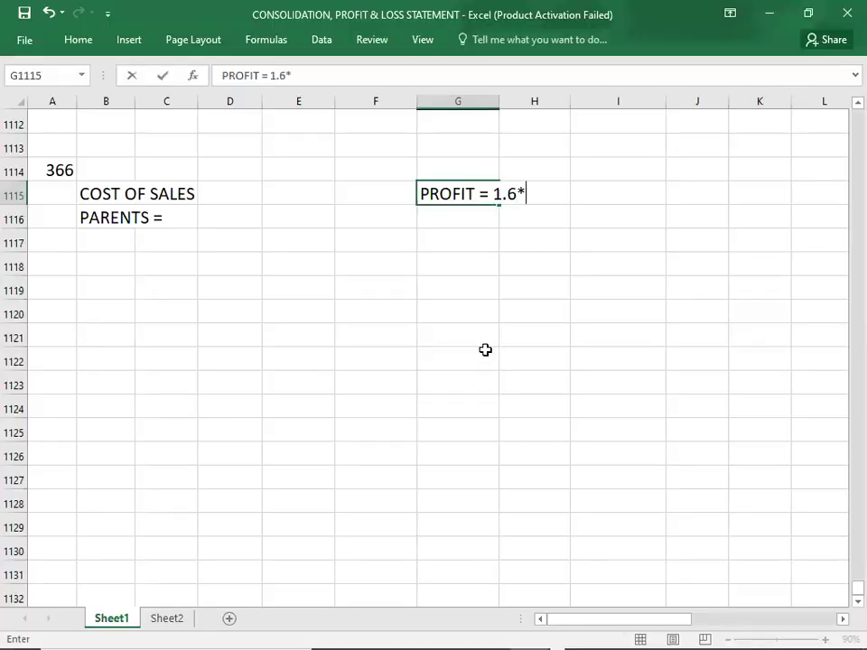
{"action": "key", "text": "alt+Tab"}
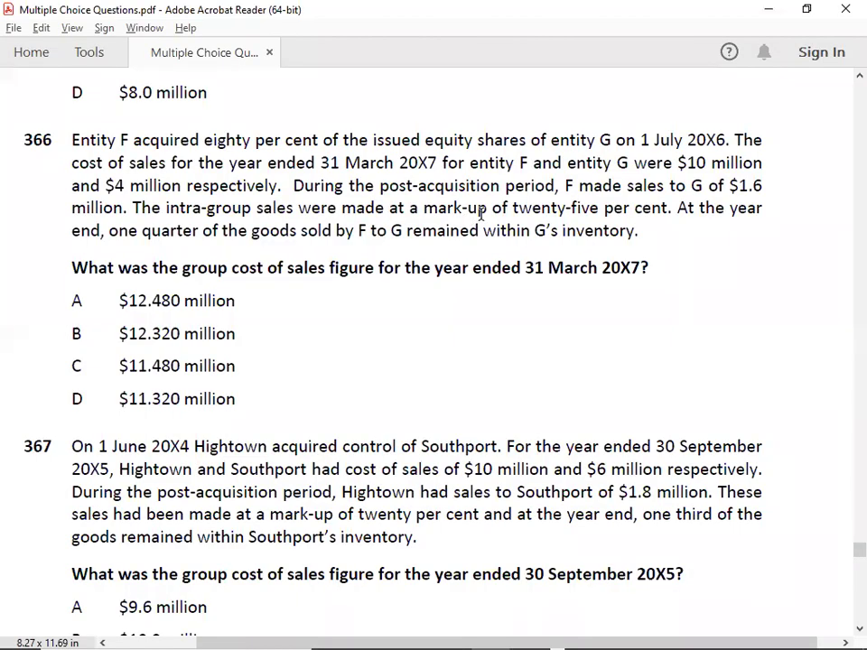
{"action": "key", "text": "alt+Tab"}
{"action": "type", "text": "25*125"}
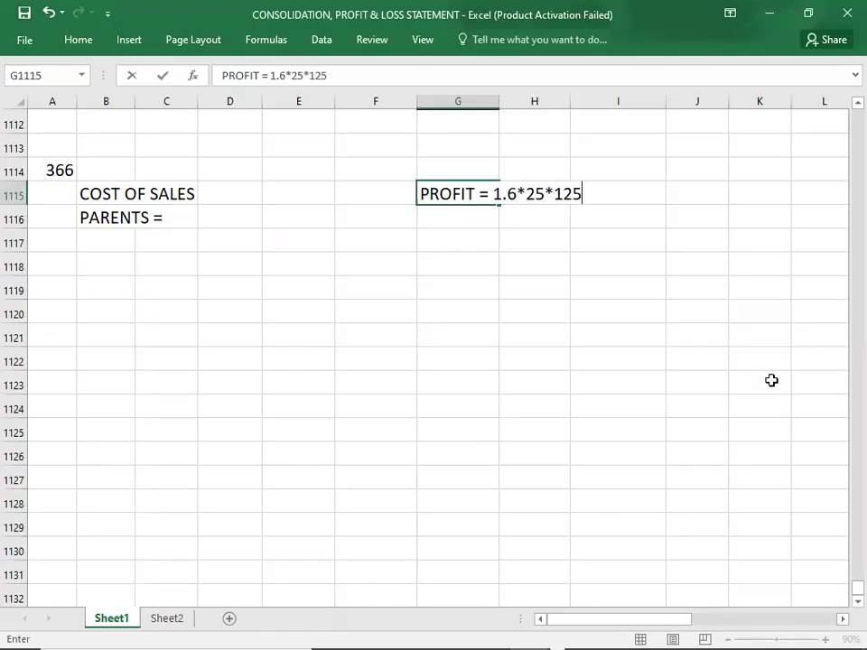
{"action": "key", "text": "BackSpace"}
{"action": "key", "text": "BackSpace"}
{"action": "key", "text": "BackSpace"}
{"action": "key", "text": "BackSpace"}
{"action": "type", "text": "/125 = "}
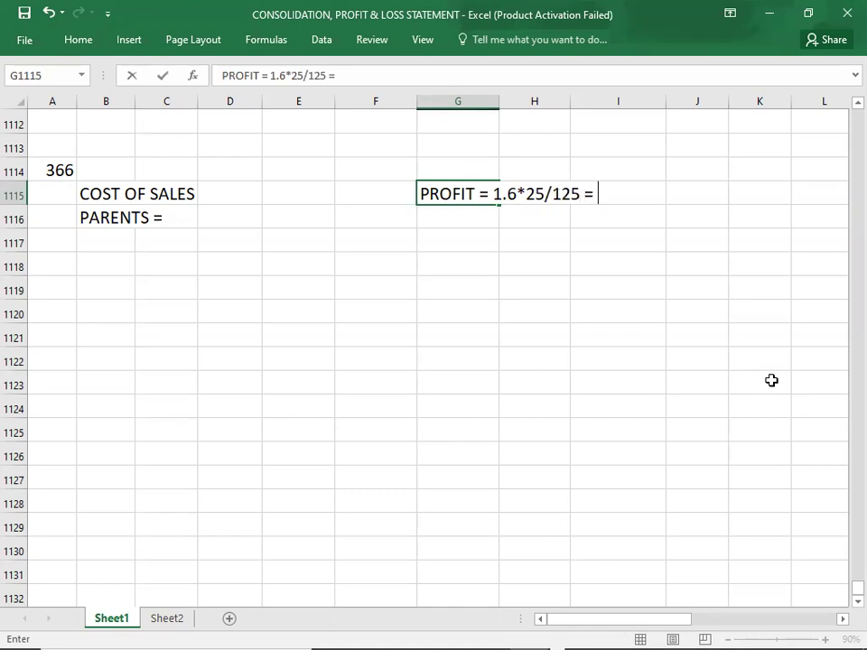
{"action": "type", "text": "0.32"}
{"action": "key", "text": "Return"}
Begin the unrealised profit working in G1117 with "PURP = 0.32*" and check the remaining inventory fraction in question 366.
{"action": "key", "text": "Return"}
{"action": "type", "text": "PURP = 0.32*"}
{"action": "key", "text": "alt+Tab"}
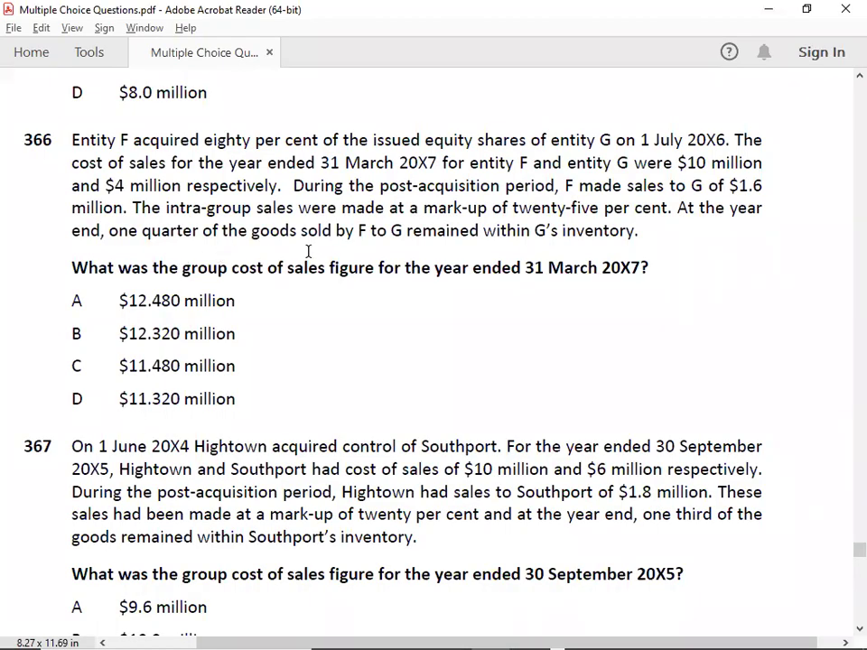
{"action": "key", "text": "alt+Tab"}
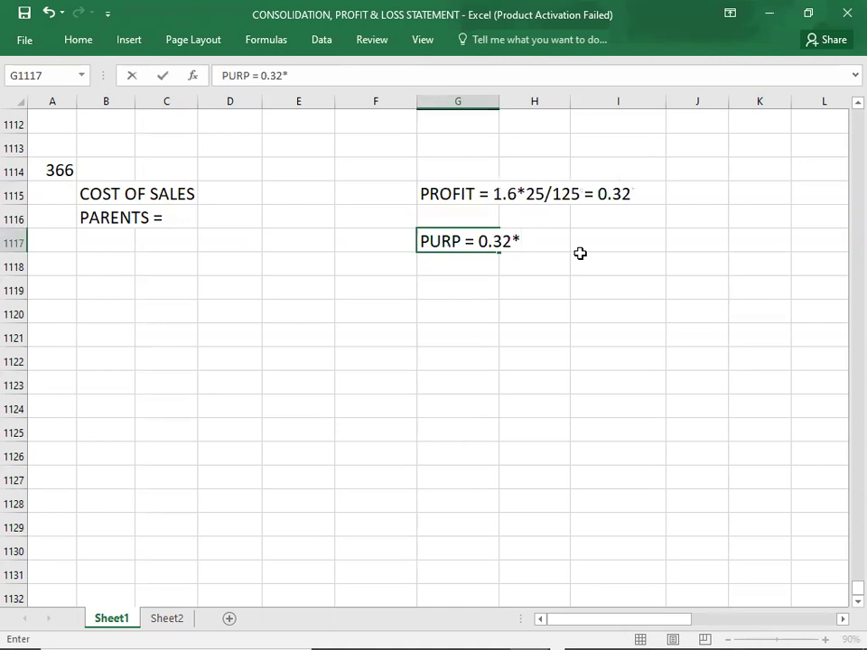
Try 2/3 as the inventory fraction in G1117 and trim the working back to "PURP = 0.32*".
{"action": "type", "text": "*2/3 ="}
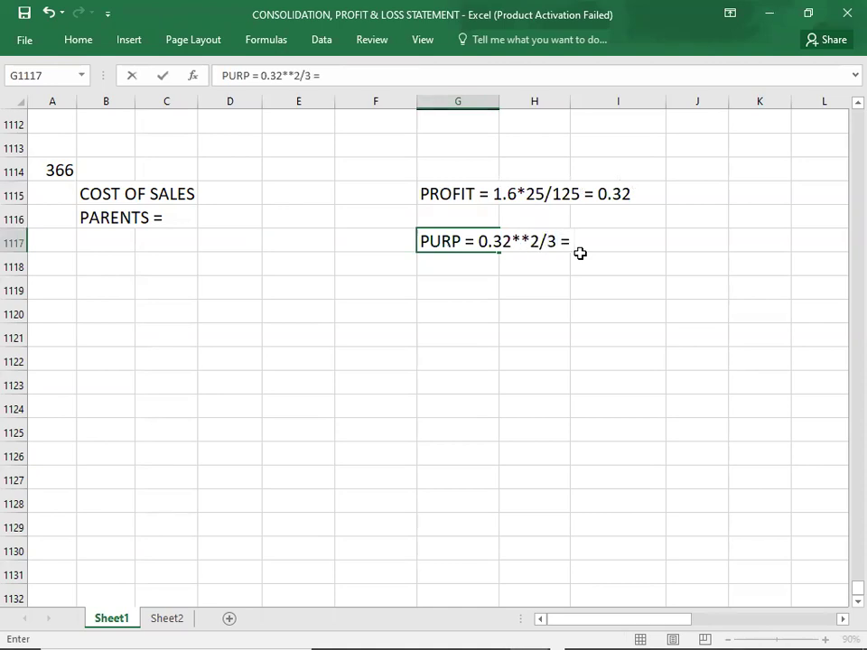
{"action": "key", "text": "BackSpace"}
{"action": "key", "text": "BackSpace"}
{"action": "key", "text": "Left"}
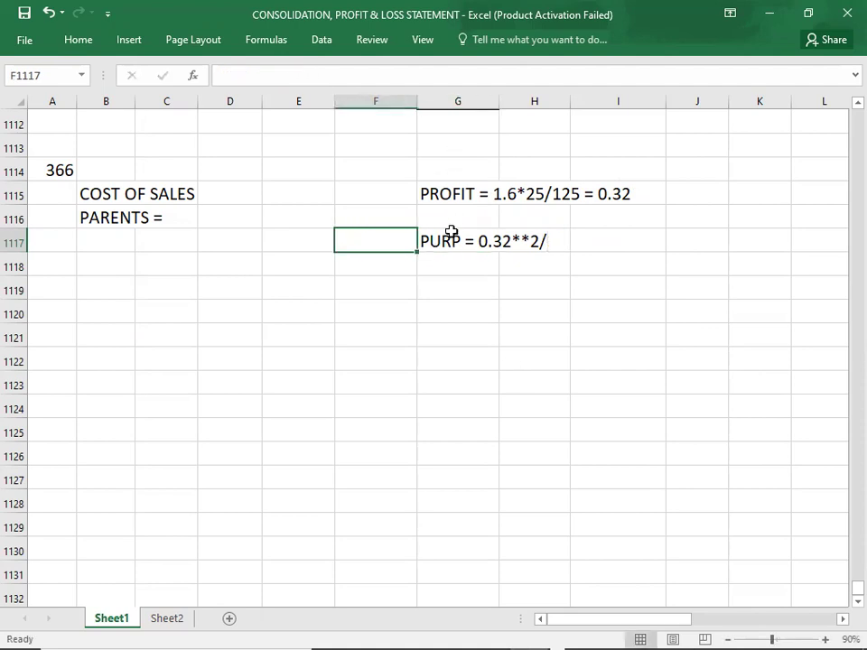
{"action": "double_click", "coordinate": [449, 241]}
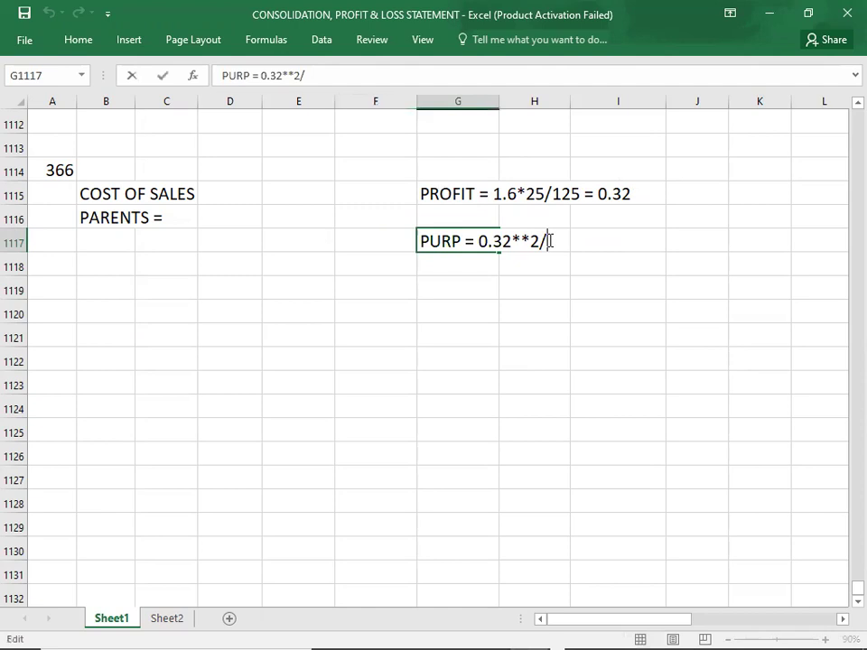
{"action": "type", "text": "="}
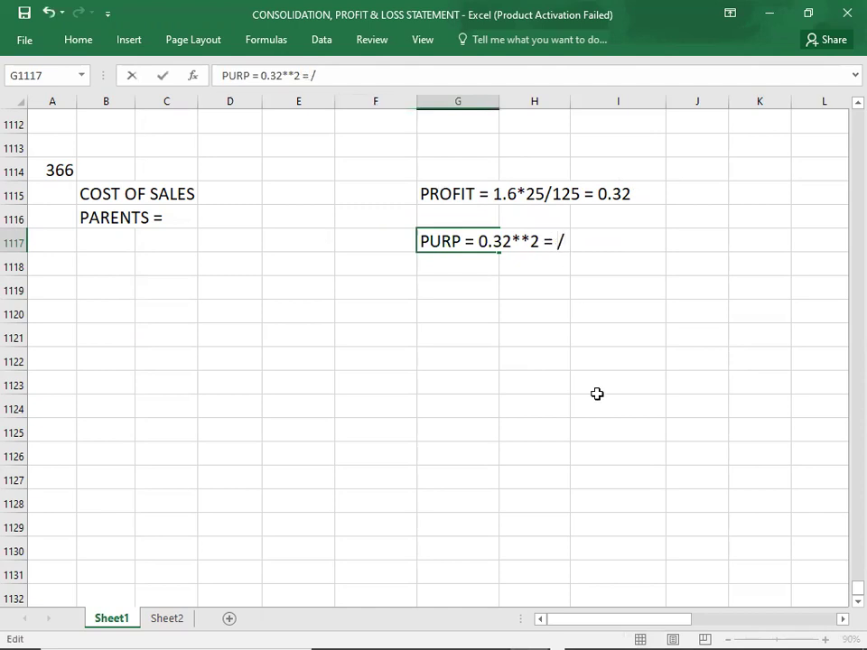
{"action": "key", "text": "Delete"}
{"action": "key", "text": "BackSpace"}
{"action": "key", "text": "BackSpace"}
{"action": "key", "text": "BackSpace"}
{"action": "key", "text": "BackSpace"}
{"action": "key", "text": "BackSpace"}
{"action": "key", "text": "alt+Tab"}
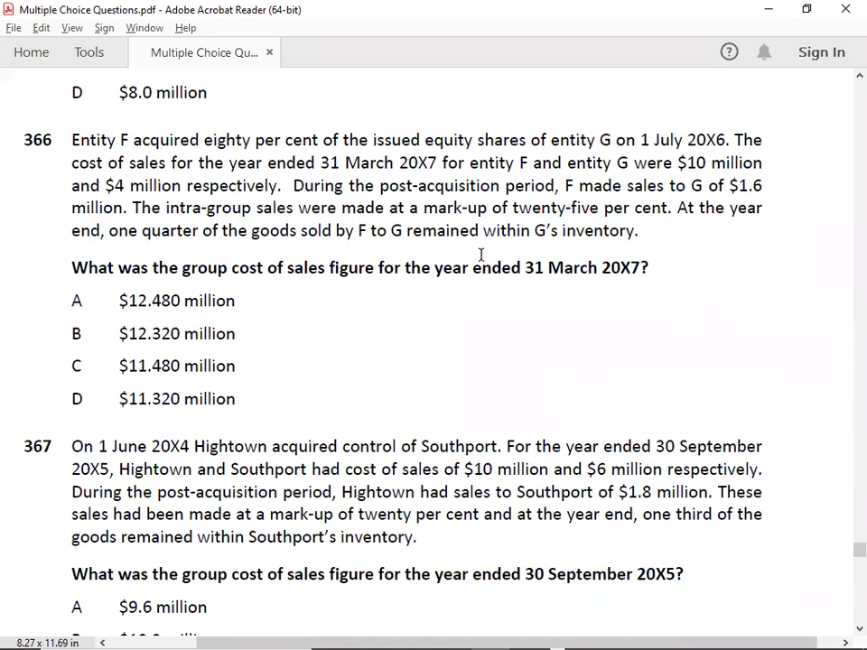
{"action": "key", "text": "alt+Tab"}
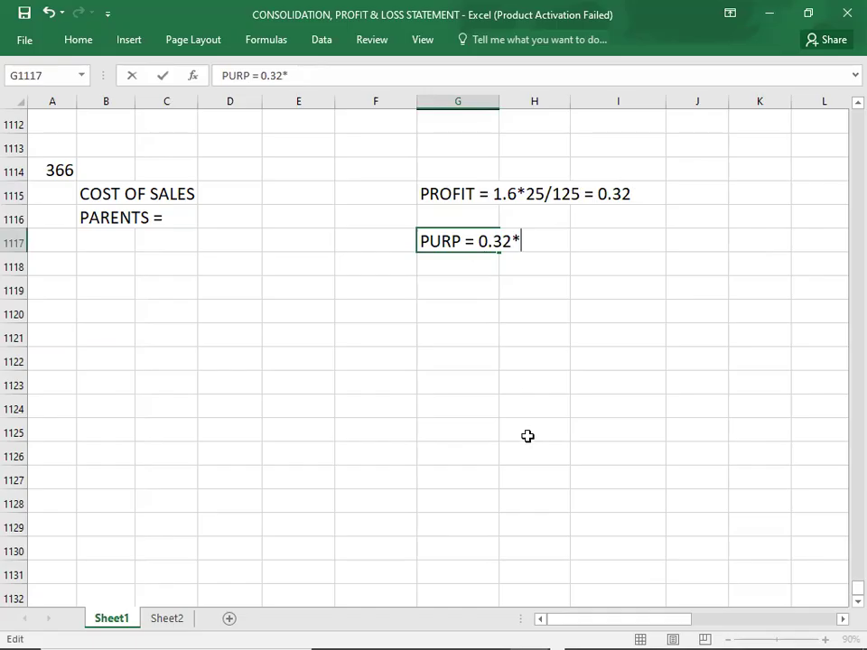
{"action": "scroll", "coordinate": [527, 436], "scroll_direction": "down", "scroll_amount": 7}
{"action": "type", "text": "G1138/"}
{"action": "key", "text": "Left"}
{"action": "type", "text": "="}
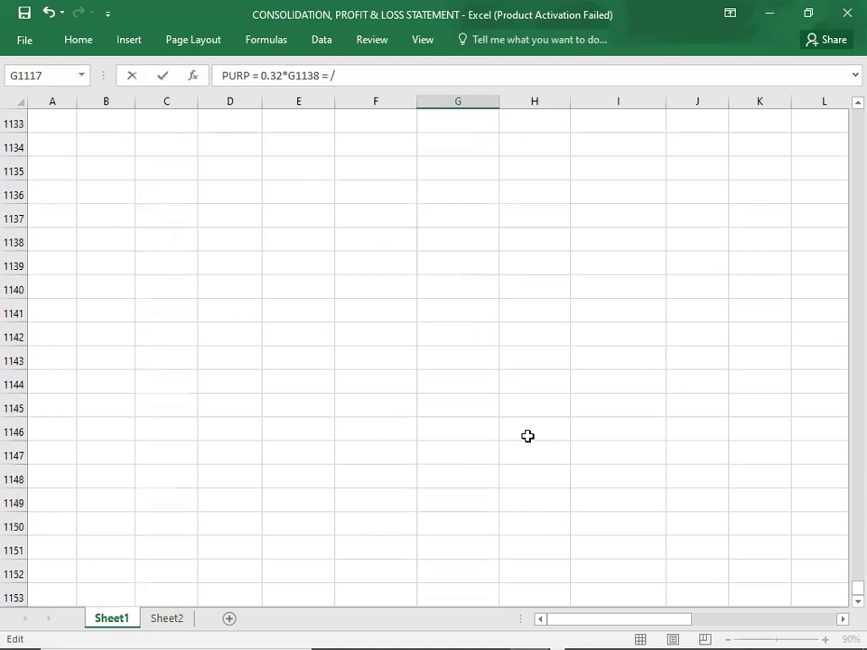
{"action": "left_click", "coordinate": [319, 356]}
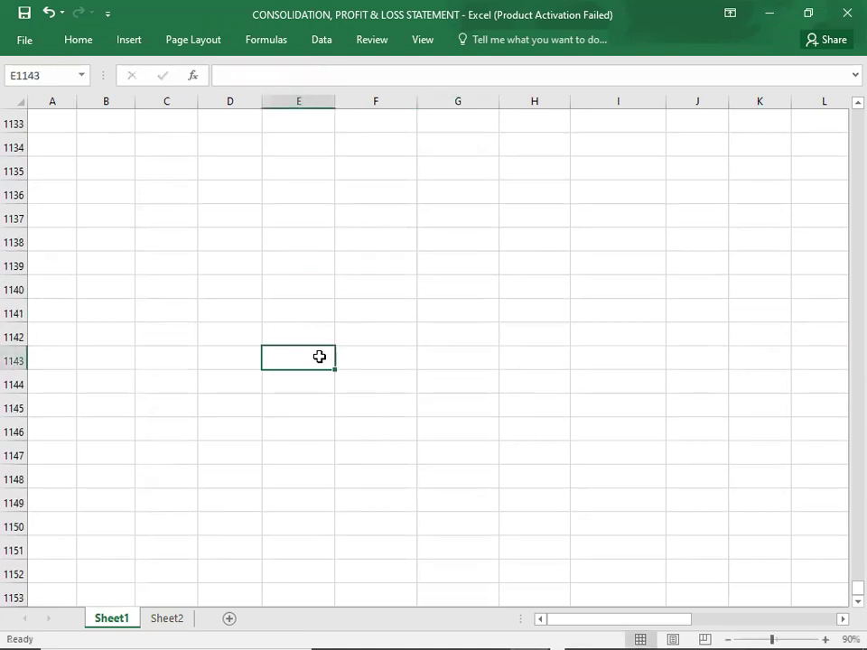
{"action": "key", "text": "Up"}
{"action": "key", "text": "Up"}
{"action": "key", "text": "Up"}
{"action": "key", "text": "Up"}
{"action": "key", "text": "Up"}
{"action": "key", "text": "Up"}
{"action": "key", "text": "Up"}
{"action": "key", "text": "Up"}
{"action": "key", "text": "Up"}
{"action": "key", "text": "Up"}
{"action": "key", "text": "Up"}
{"action": "key", "text": "Up"}
{"action": "key", "text": "Up"}
{"action": "key", "text": "Up"}
{"action": "key", "text": "Up"}
{"action": "key", "text": "Up"}
{"action": "key", "text": "Up"}
{"action": "key", "text": "Up"}
{"action": "key", "text": "Up"}
{"action": "key", "text": "Up"}
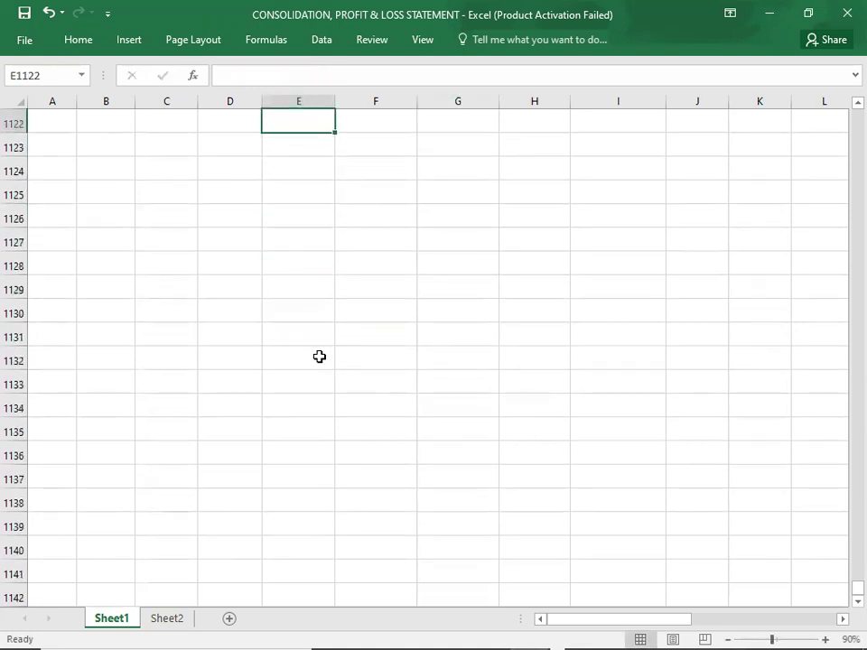
{"action": "key", "text": "Up"}
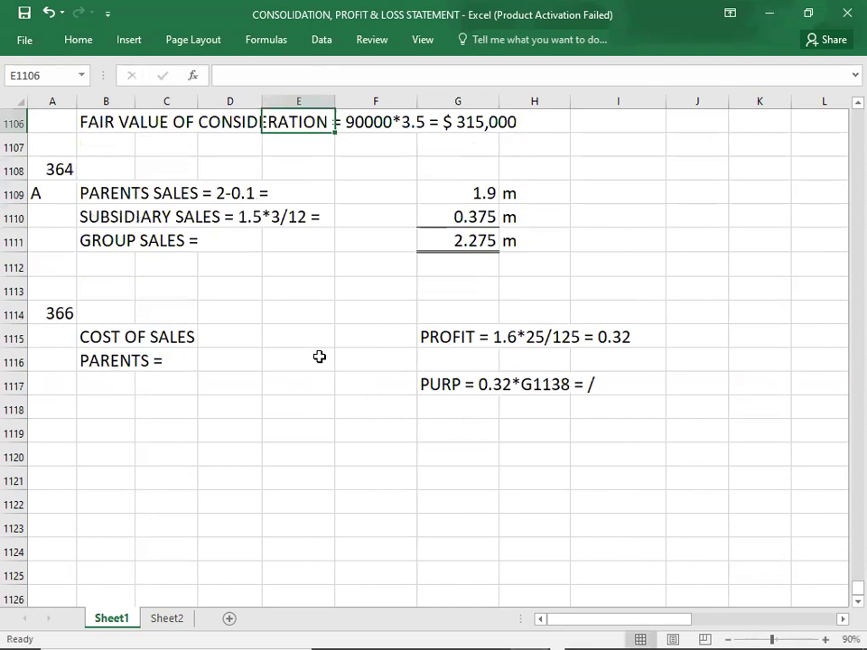
{"action": "left_click", "coordinate": [451, 388]}
{"action": "double_click", "coordinate": [451, 387]}
{"action": "left_click", "coordinate": [522, 384]}
{"action": "key", "text": "BackSpace"}
{"action": "key", "text": "Delete"}
{"action": "key", "text": "Delete"}
{"action": "key", "text": "Delete"}
{"action": "key", "text": "Delete"}
{"action": "key", "text": "Delete"}
{"action": "key", "text": "Delete"}
{"action": "key", "text": "Delete"}
{"action": "key", "text": "Delete"}
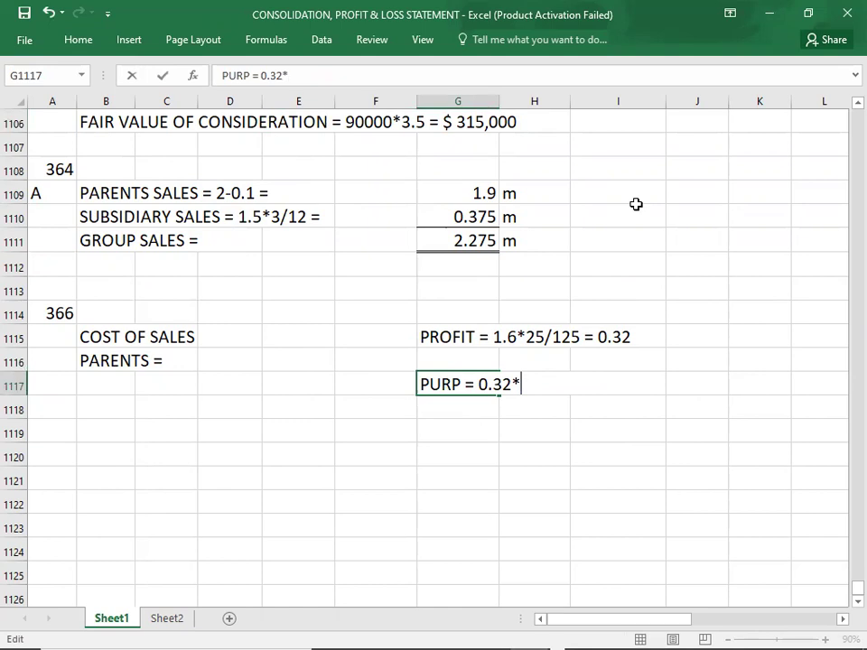
{"action": "type", "text": "G1137"}
{"action": "scroll", "coordinate": [635, 204], "scroll_direction": "down", "scroll_amount": 7}
{"action": "type", "text": "/"}
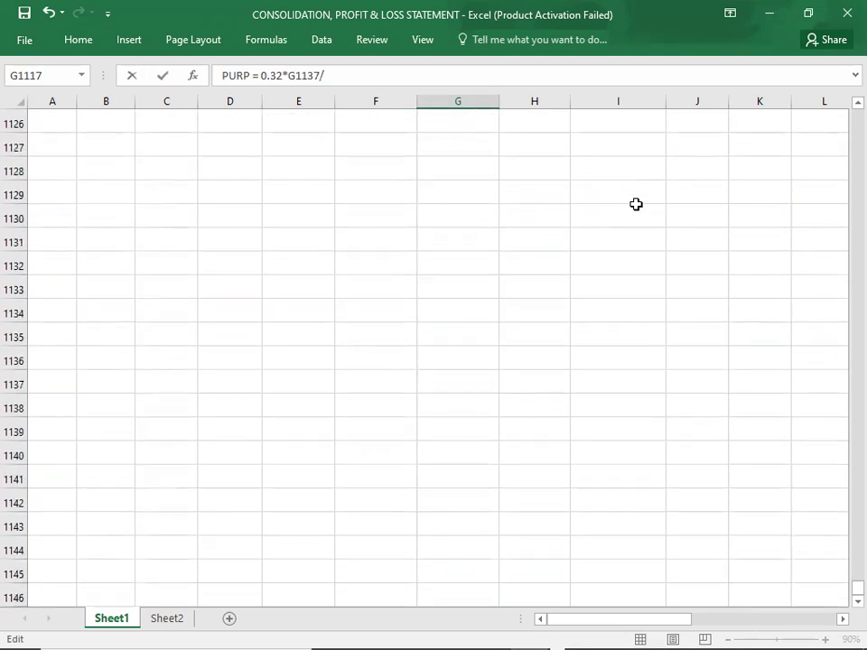
{"action": "key", "text": "Escape"}
{"action": "left_click", "coordinate": [577, 224]}
{"action": "key", "text": "Up"}
{"action": "key", "text": "Up"}
{"action": "key", "text": "Up"}
{"action": "key", "text": "Up"}
{"action": "key", "text": "Up"}
{"action": "key", "text": "Up"}
{"action": "key", "text": "Up"}
{"action": "key", "text": "Up"}
{"action": "key", "text": "Up"}
{"action": "key", "text": "Up"}
{"action": "key", "text": "Up"}
{"action": "key", "text": "Up"}
{"action": "key", "text": "Up"}
{"action": "key", "text": "Up"}
{"action": "key", "text": "Up"}
{"action": "key", "text": "Up"}
{"action": "key", "text": "Up"}
{"action": "key", "text": "Up"}
{"action": "key", "text": "Up"}
{"action": "key", "text": "Up"}
{"action": "key", "text": "Up"}
{"action": "key", "text": "Up"}
{"action": "key", "text": "Up"}
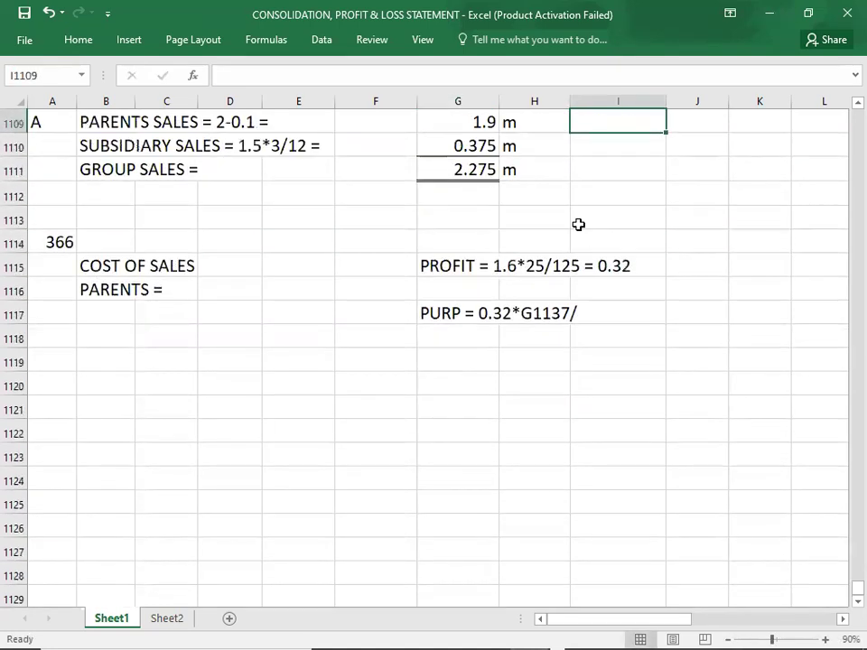
Replace the stray cell reference in G1117 with the fraction 3/4, giving "PURP = 0.32*3/4".
{"action": "left_click", "coordinate": [433, 358]}
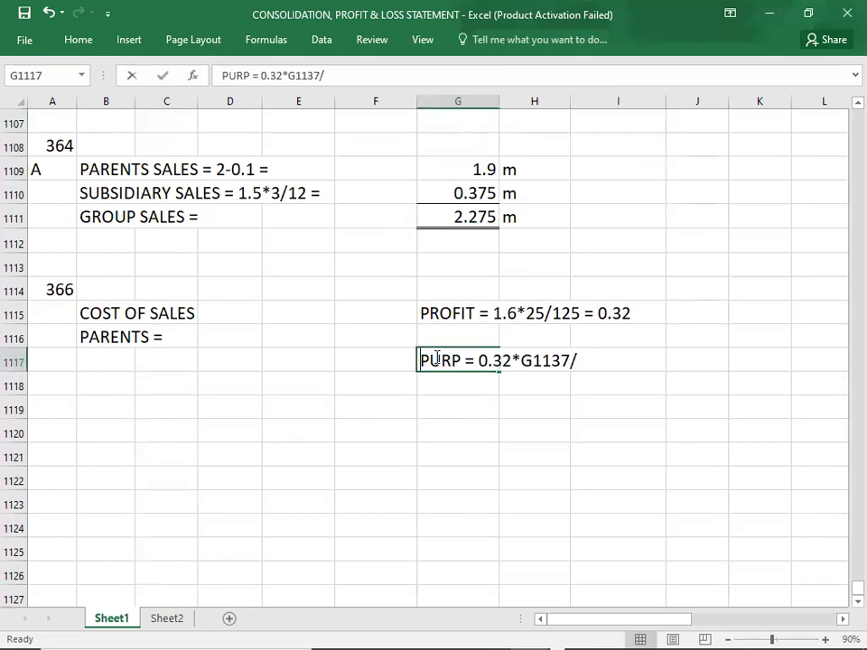
{"action": "double_click", "coordinate": [518, 360]}
{"action": "key", "text": "Delete"}
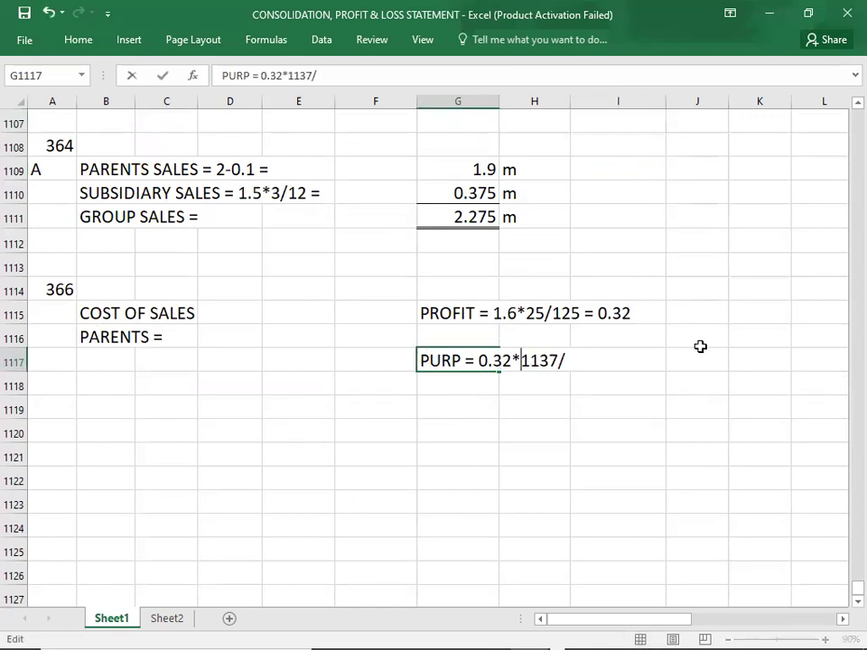
{"action": "key", "text": "Delete"}
{"action": "key", "text": "Delete"}
{"action": "key", "text": "Delete"}
{"action": "key", "text": "Delete"}
{"action": "key", "text": "Delete"}
{"action": "type", "text": "3/4"}
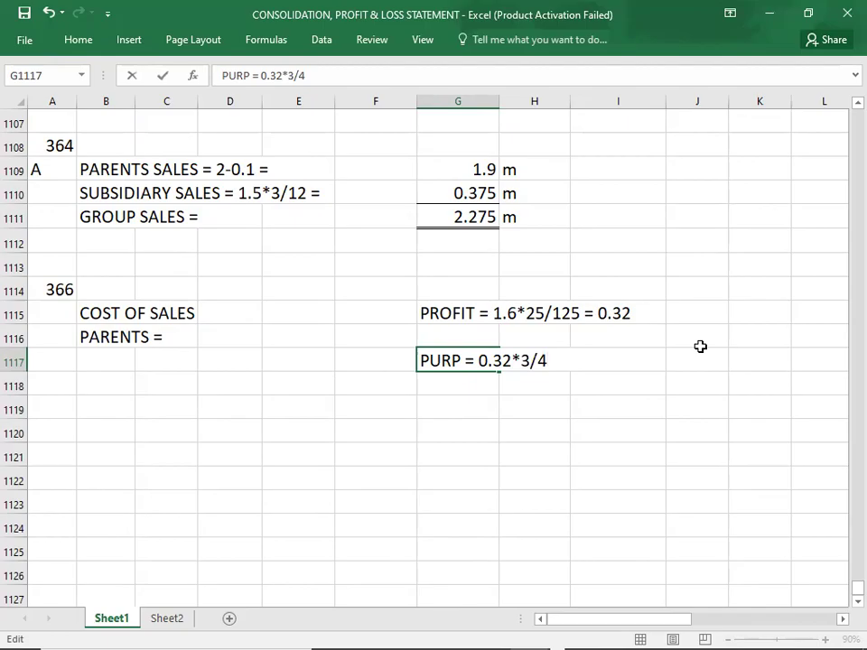
Recheck the inventory fraction in question 366 and complete G1117 as "PURP = 0.32*1/4 = 0.08".
{"action": "key", "text": "alt+Tab"}
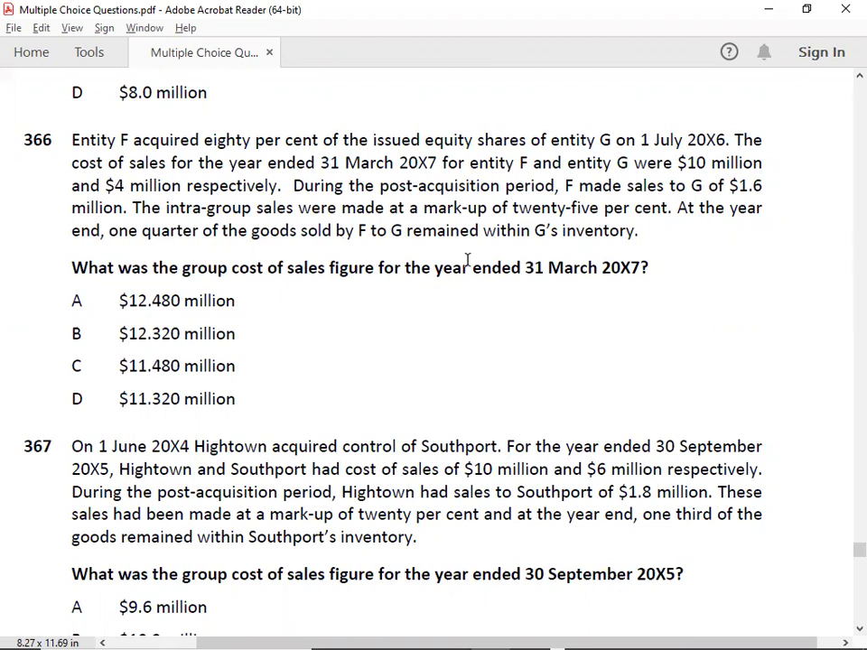
{"action": "key", "text": "alt+Tab"}
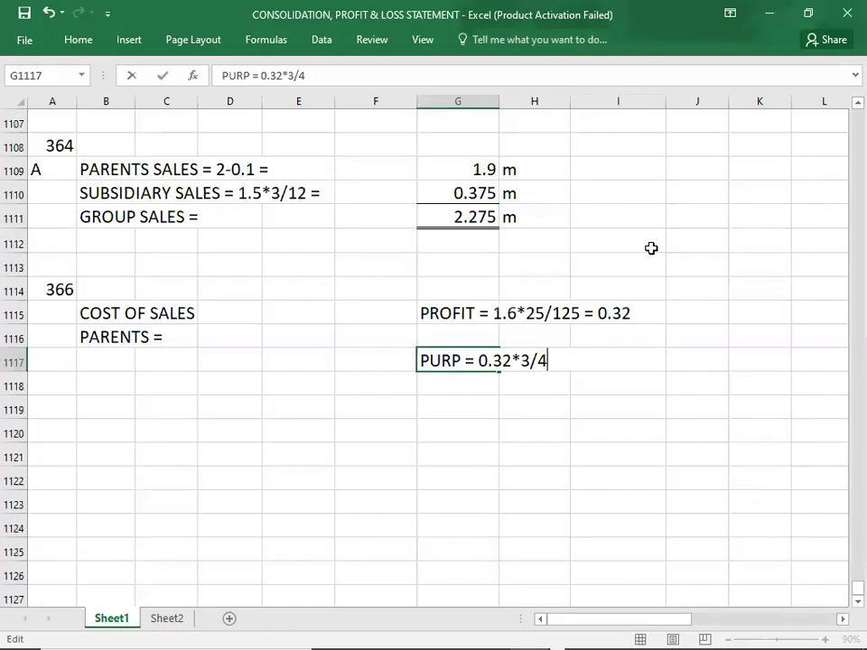
{"action": "key", "text": "BackSpace"}
{"action": "key", "text": "BackSpace"}
{"action": "key", "text": "BackSpace"}
{"action": "type", "text": "1/4 = 0."}
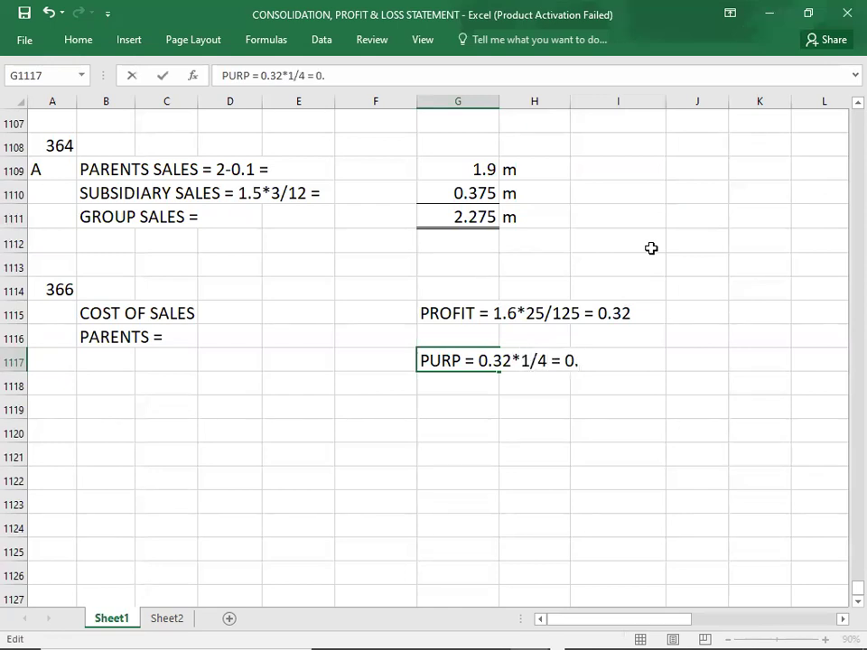
{"action": "type", "text": "08"}
{"action": "key", "text": "Return"}
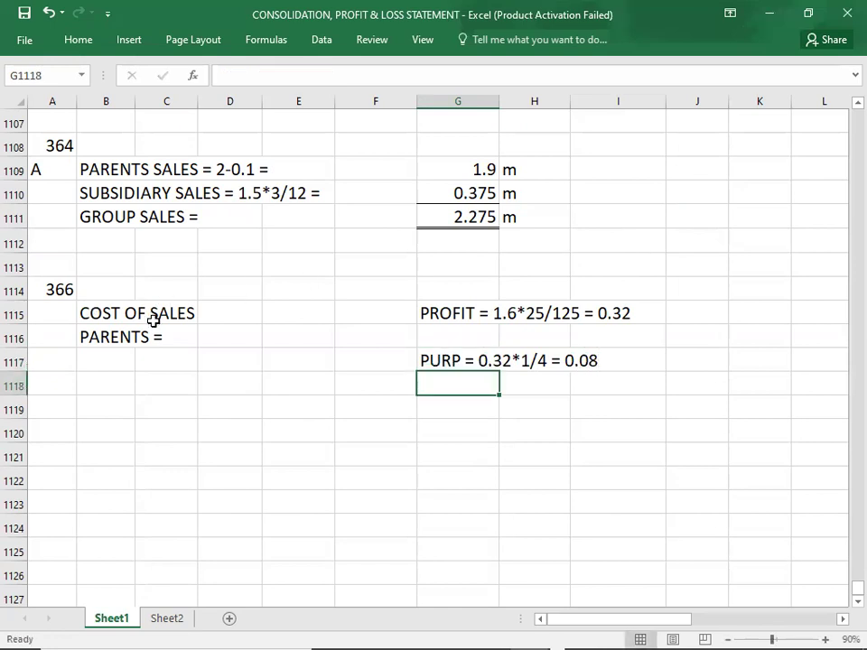
{"action": "left_click", "coordinate": [290, 317]}
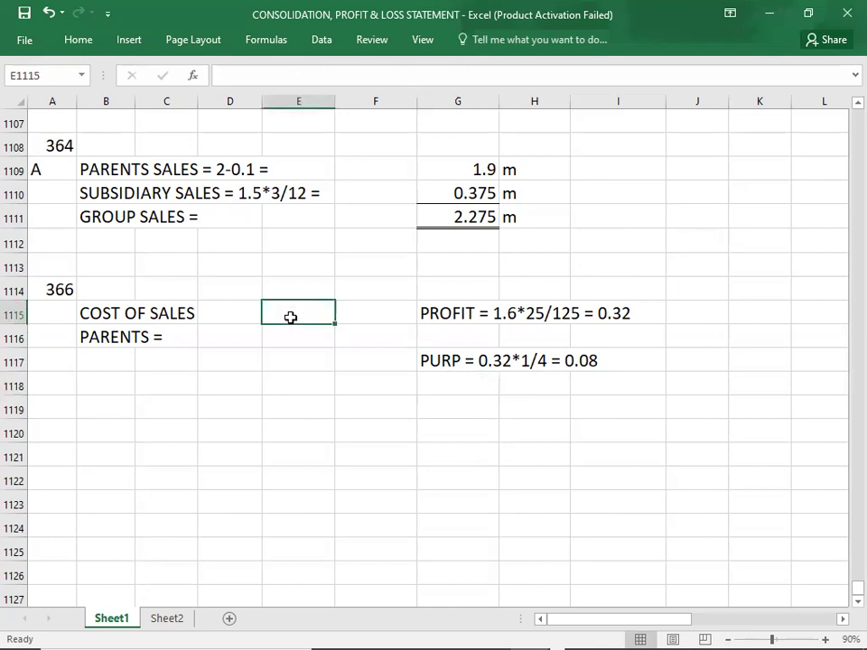
Check question 366 again and move the PROFIT and PURP workings from G1115:I1117 down to the block starting at B1121.
{"action": "key", "text": "alt+Tab"}
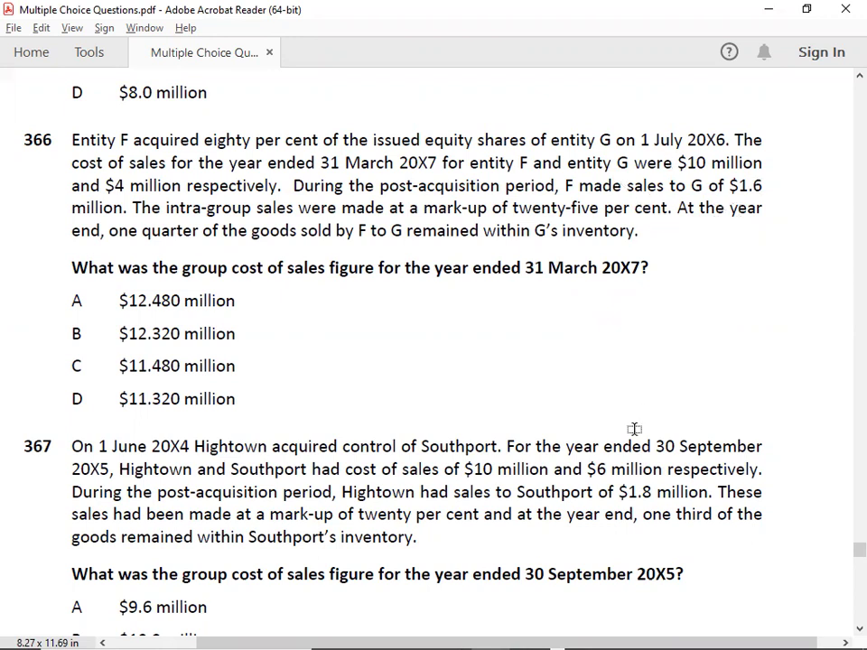
{"action": "key", "text": "alt+Tab"}
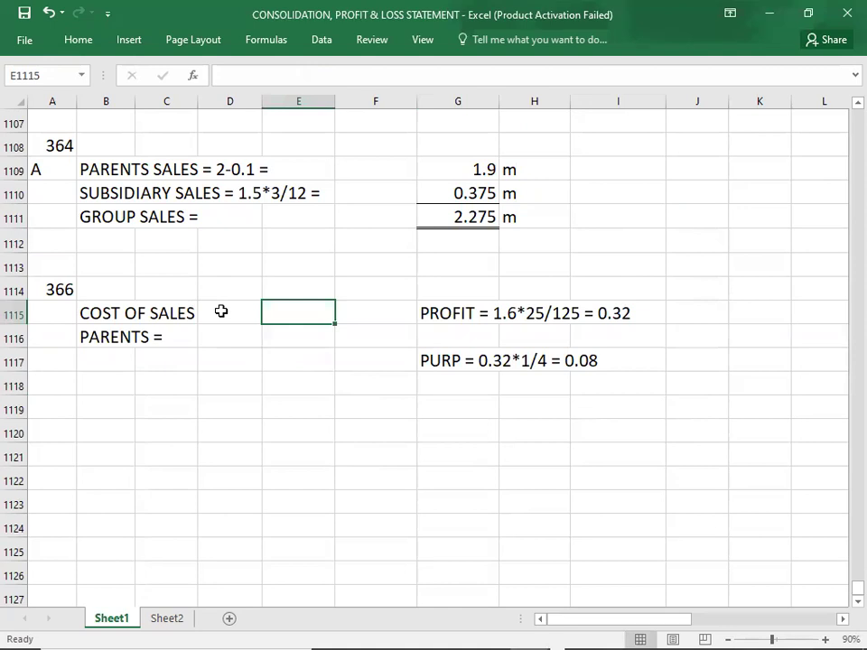
{"action": "left_click", "coordinate": [420, 314]}
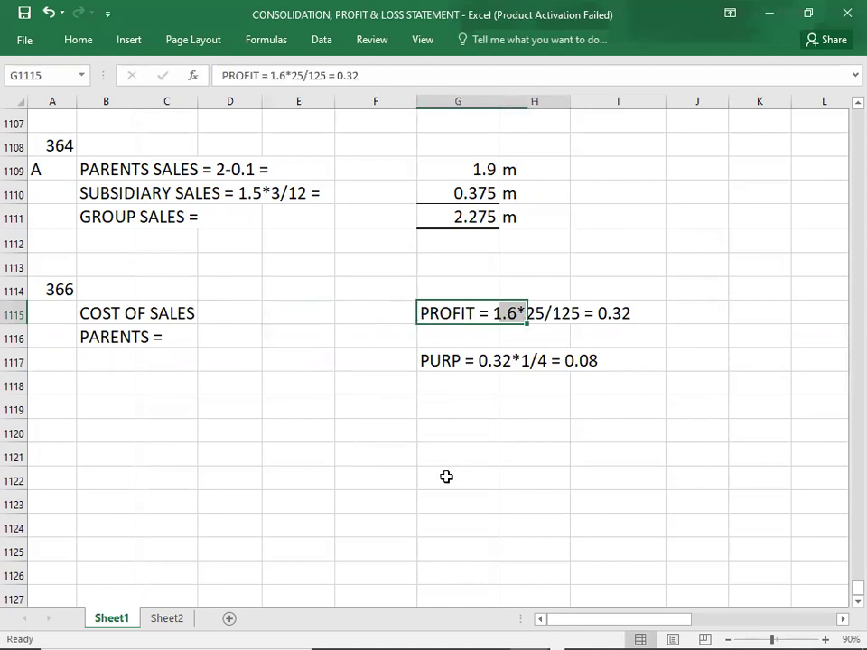
{"action": "key", "text": "shift+Right"}
{"action": "key", "text": "shift+Right"}
{"action": "key", "text": "shift+Down"}
{"action": "key", "text": "shift+Down"}
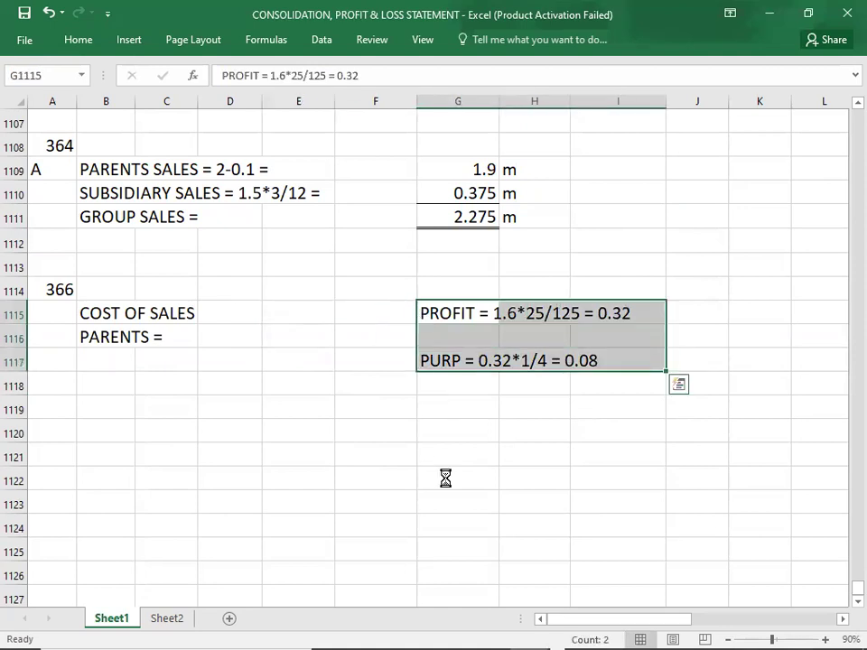
{"action": "key", "text": "ctrl+c"}
{"action": "key", "text": "Down"}
{"action": "key", "text": "Down"}
{"action": "key", "text": "Down"}
{"action": "key", "text": "Down"}
{"action": "key", "text": "Down"}
{"action": "key", "text": "Down"}
{"action": "key", "text": "Left"}
{"action": "key", "text": "Left"}
{"action": "key", "text": "Left"}
{"action": "key", "text": "Left"}
{"action": "key", "text": "Left"}
{"action": "key", "text": "Return"}
{"action": "key", "text": "Up"}
{"action": "key", "text": "Up"}
{"action": "key", "text": "Up"}
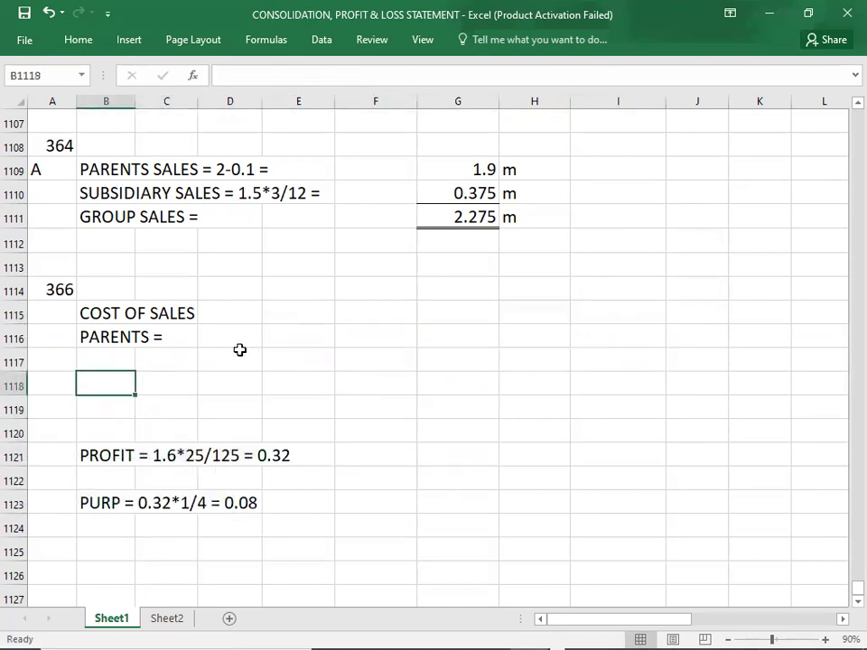
Try 10-1.6 as the cost of sales working in D1115 and recheck the figures in question 366.
{"action": "left_click", "coordinate": [234, 312]}
{"action": "type", "text": "10-1.6"}
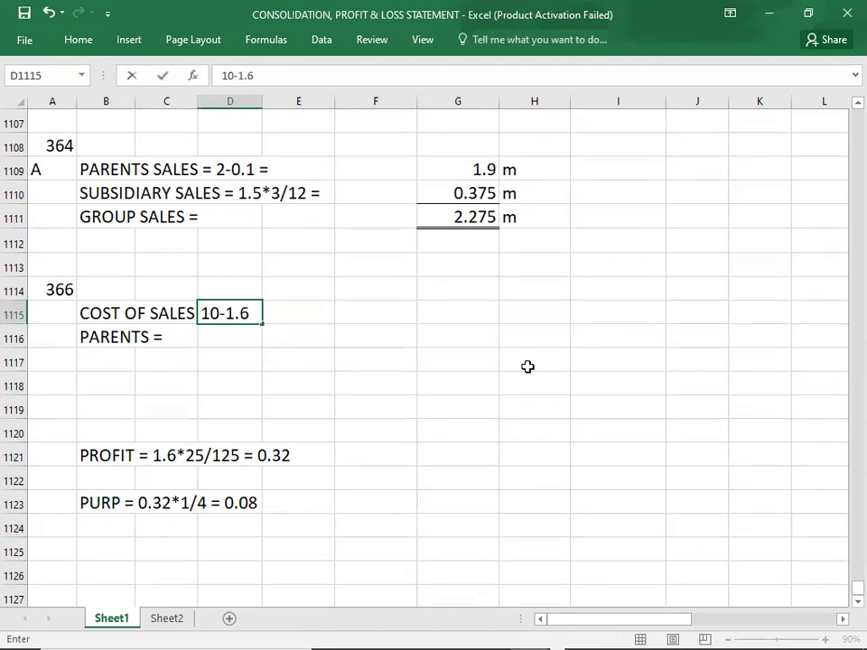
{"action": "key", "text": "Right"}
{"action": "key", "text": "Right"}
{"action": "key", "text": "Right"}
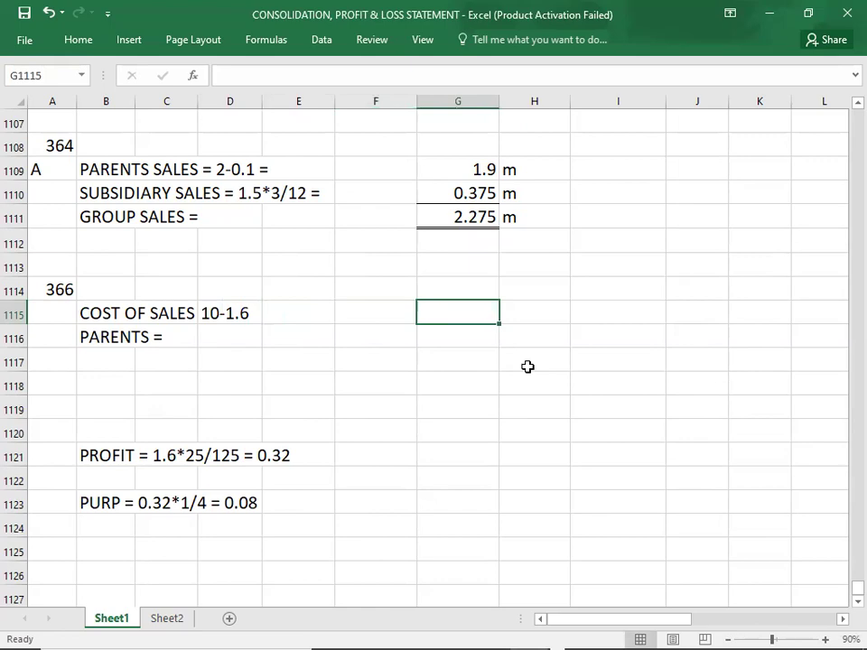
{"action": "key", "text": "alt+Tab"}
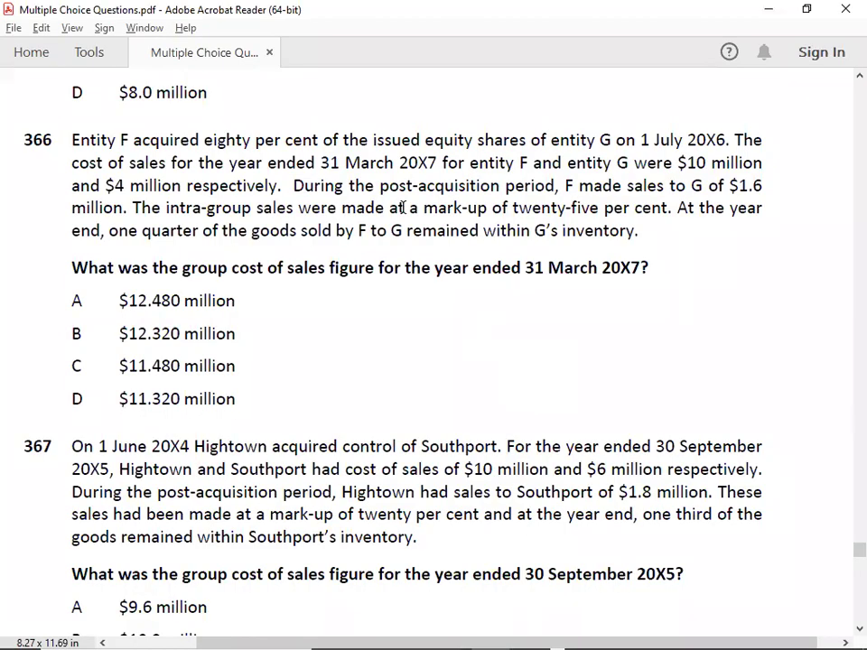
{"action": "key", "text": "alt+Tab"}
{"action": "key", "text": "alt+Tab"}
{"action": "key", "text": "alt+Tab"}
Clear the 10-1.6 working from D1115 beside the COST OF SALES label.
{"action": "double_click", "coordinate": [111, 310]}
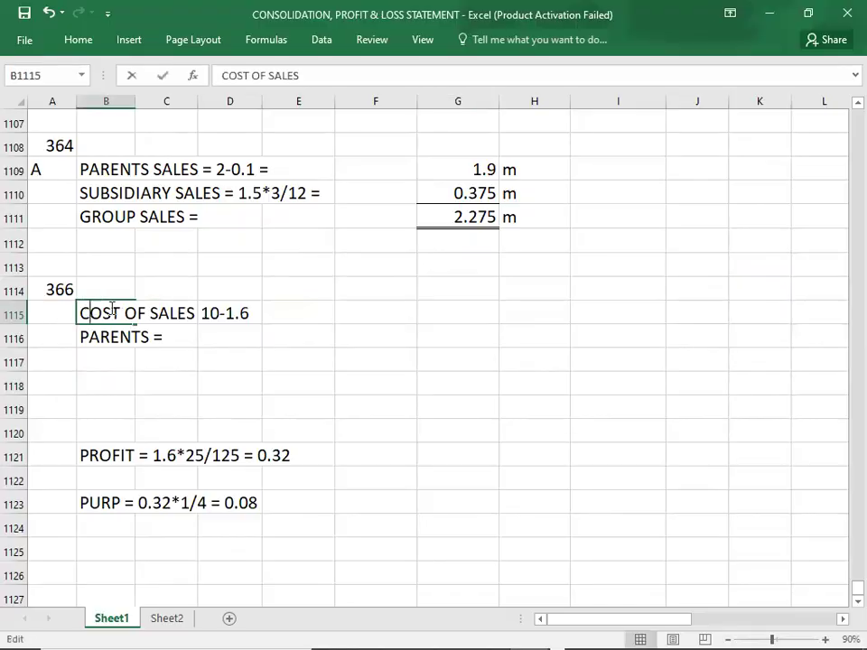
{"action": "left_click_drag", "start_coordinate": [258, 306], "coordinate": [123, 308]}
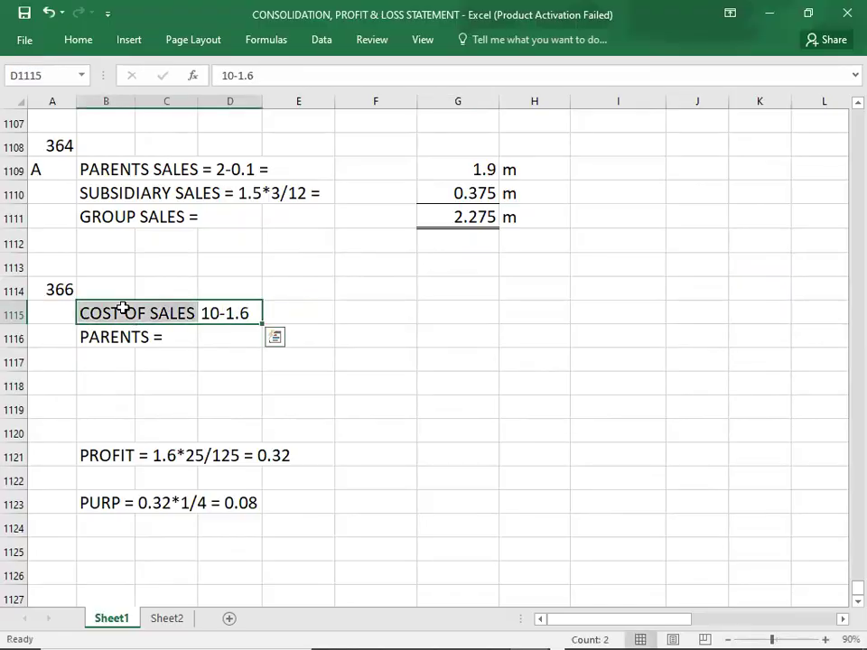
{"action": "left_click", "coordinate": [123, 308]}
{"action": "left_click", "coordinate": [207, 313]}
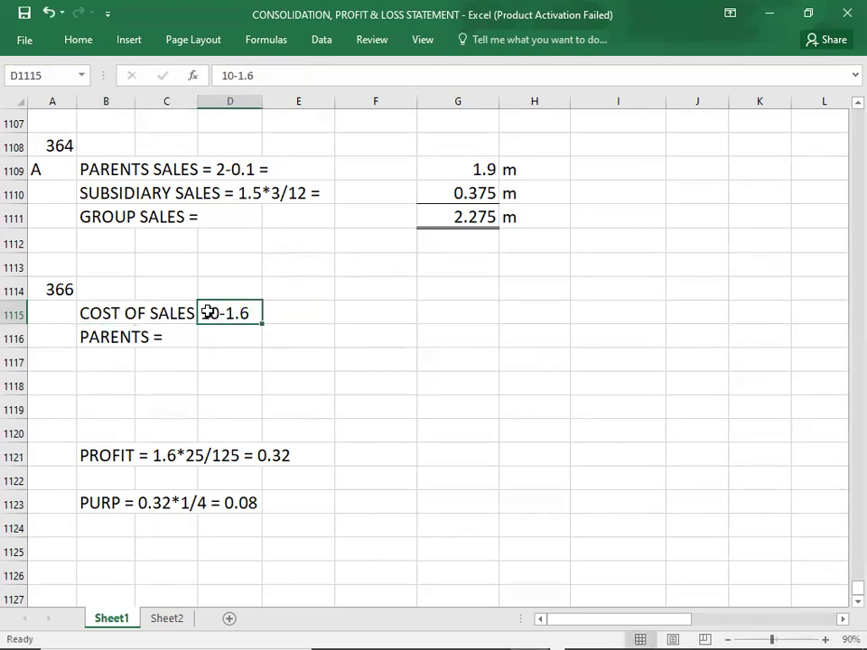
{"action": "double_click", "coordinate": [81, 312]}
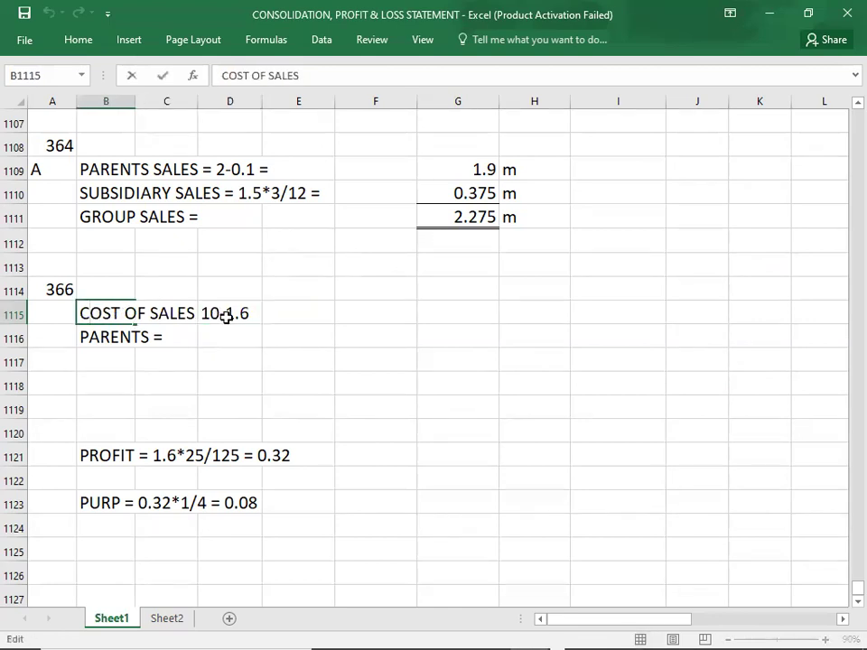
{"action": "key", "text": "Right"}
{"action": "key", "text": "Right"}
{"action": "key", "text": "Right"}
{"action": "key", "text": "Right"}
{"action": "key", "text": "Right"}
{"action": "key", "text": "Right"}
{"action": "key", "text": "Right"}
{"action": "key", "text": "Right"}
{"action": "key", "text": "Right"}
{"action": "key", "text": "Right"}
{"action": "key", "text": "Right"}
{"action": "key", "text": "Right"}
{"action": "key", "text": "Right"}
{"action": "left_click", "coordinate": [230, 311]}
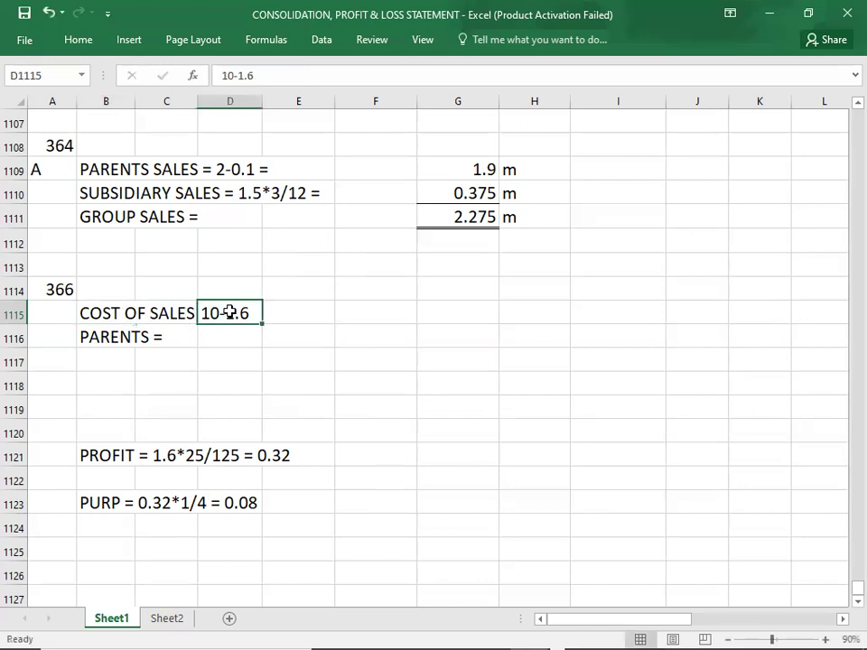
{"action": "key", "text": "Delete"}
Extend the label in B1115 to read "COST OF SALES =".
{"action": "left_click", "coordinate": [102, 312]}
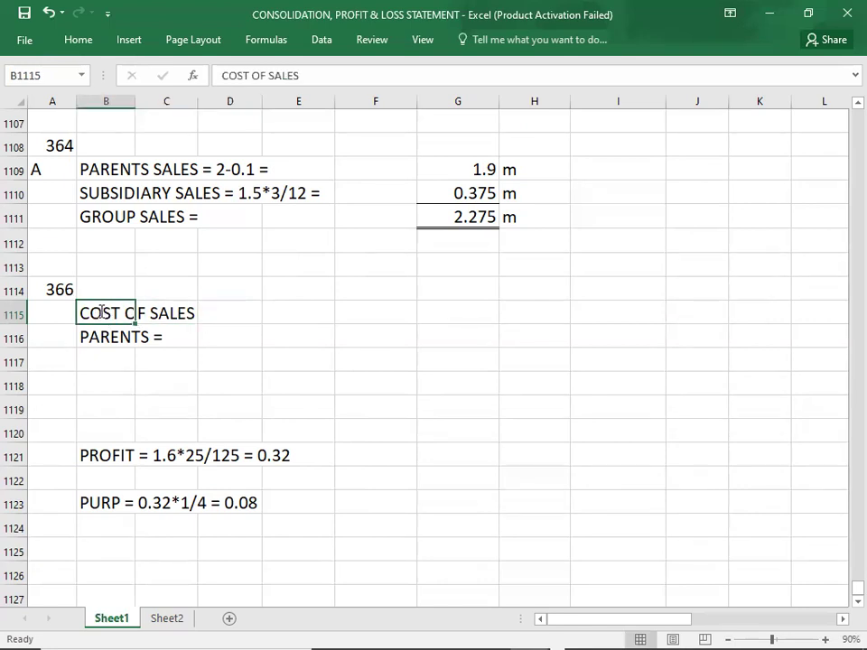
{"action": "double_click", "coordinate": [196, 312]}
{"action": "type", "text": "="}
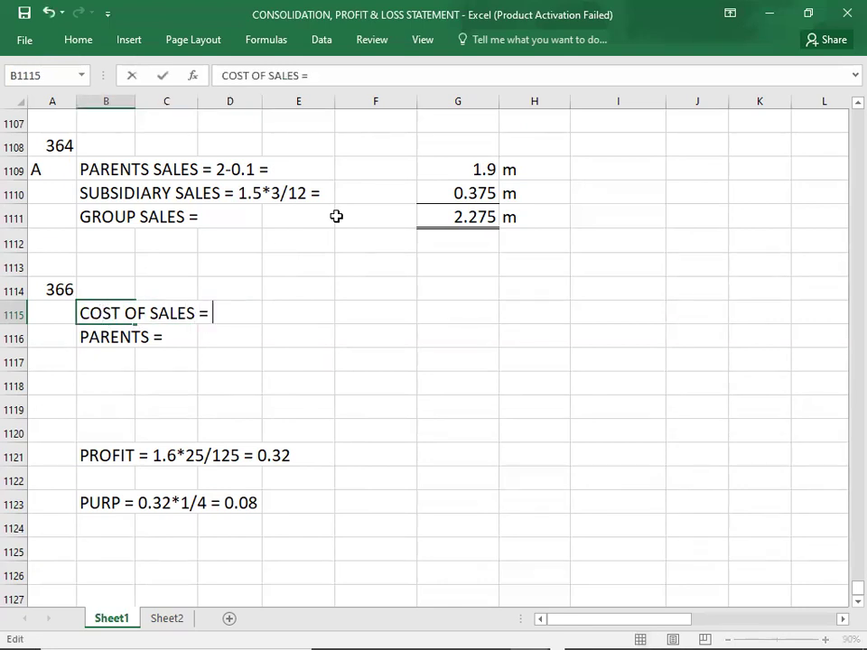
{"action": "key", "text": "Tab"}
Try 10 as the value in G1115 on the COST OF SALES row and clear it again.
{"action": "key", "text": "Tab"}
{"action": "key", "text": "Tab"}
{"action": "key", "text": "Tab"}
{"action": "key", "text": "Tab"}
{"action": "type", "text": "1"}
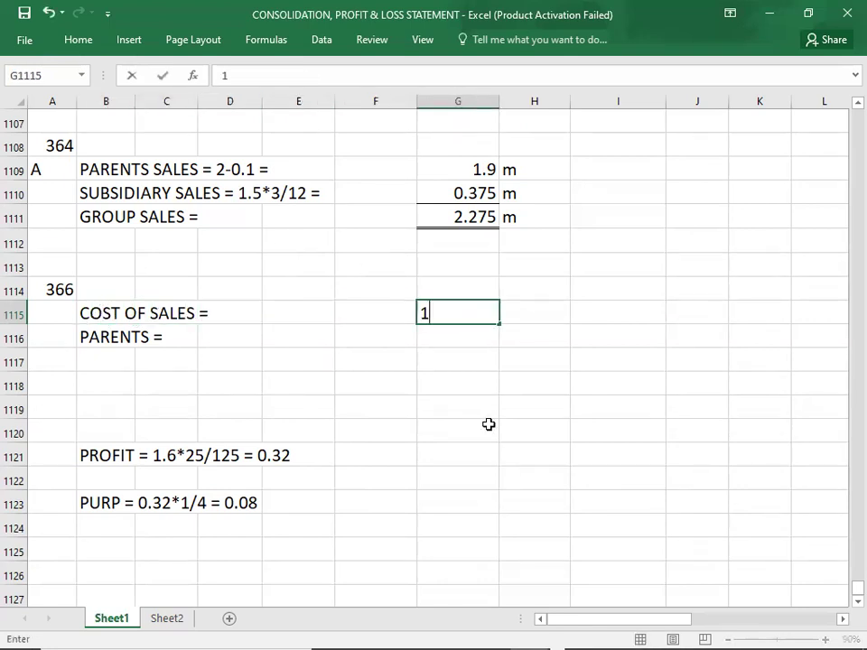
{"action": "type", "text": "0"}
{"action": "key", "text": "Return"}
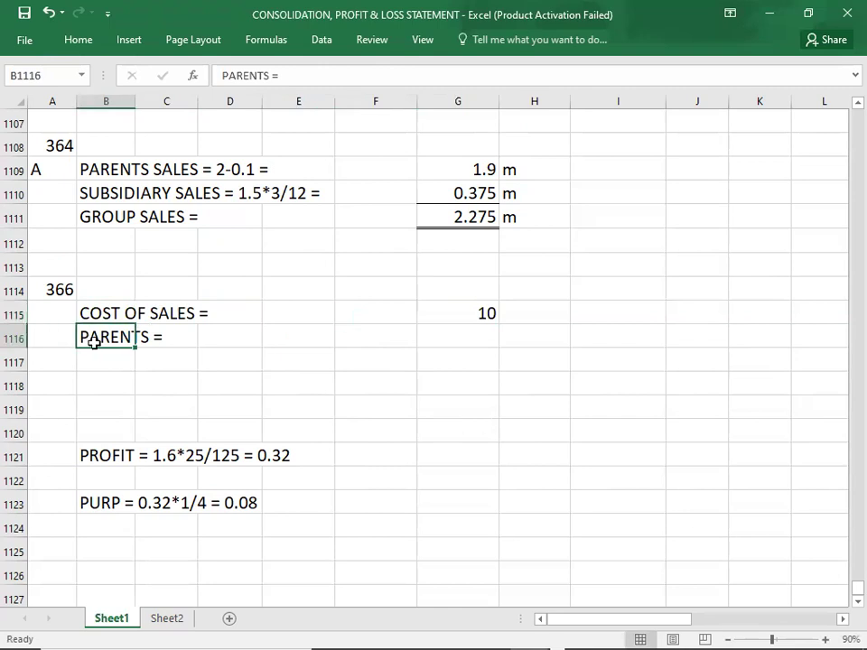
{"action": "left_click", "coordinate": [460, 316]}
{"action": "key", "text": "Delete"}
Enter 10 in G1116 as the parent's cost of sales.
{"action": "key", "text": "Down"}
{"action": "type", "text": "10"}
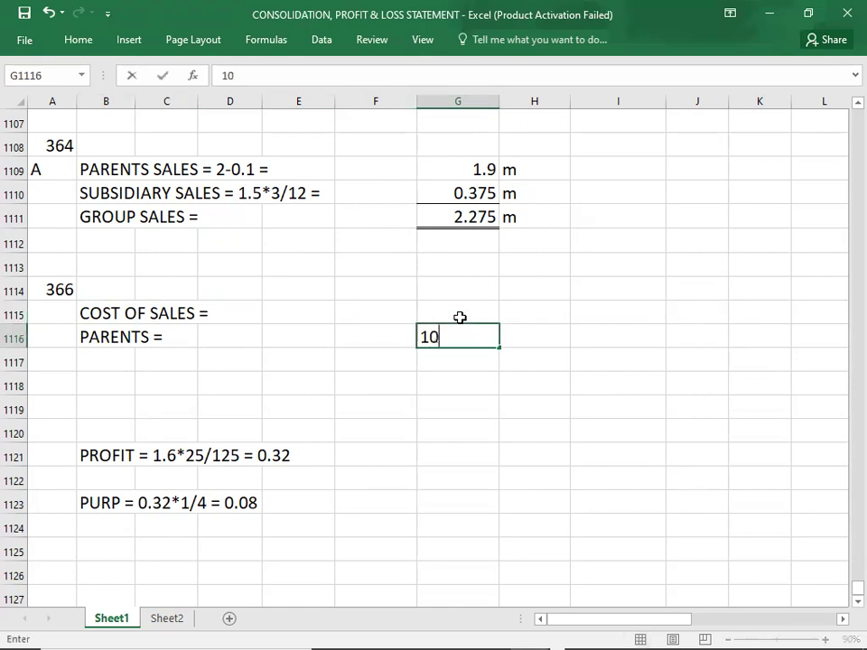
{"action": "key", "text": "Return"}
Add the label "SUBSIDIARY =" in B1117 and the working "4-1.6+0.08 =" in D1117.
{"action": "left_click", "coordinate": [111, 361]}
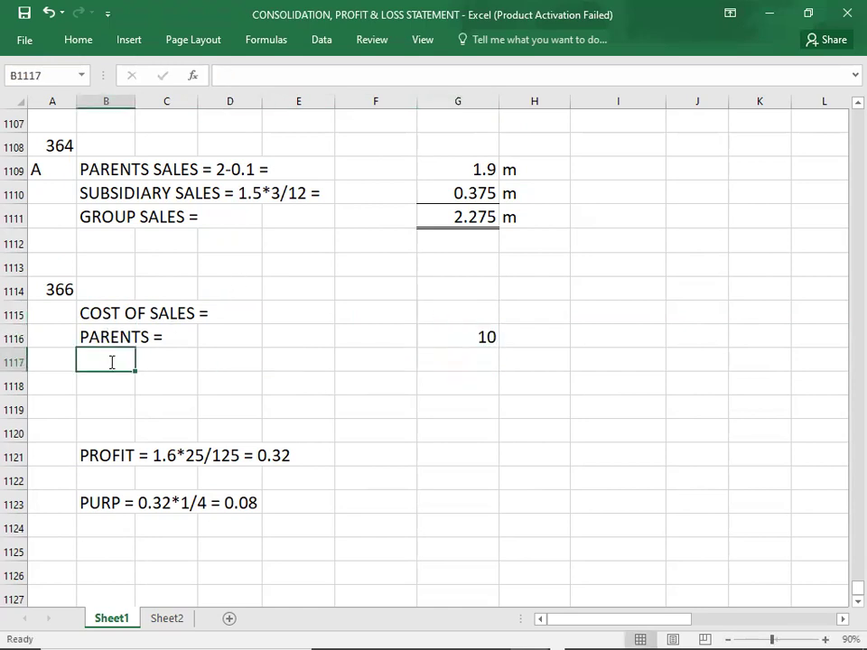
{"action": "type", "text": "SUBSIDIA"}
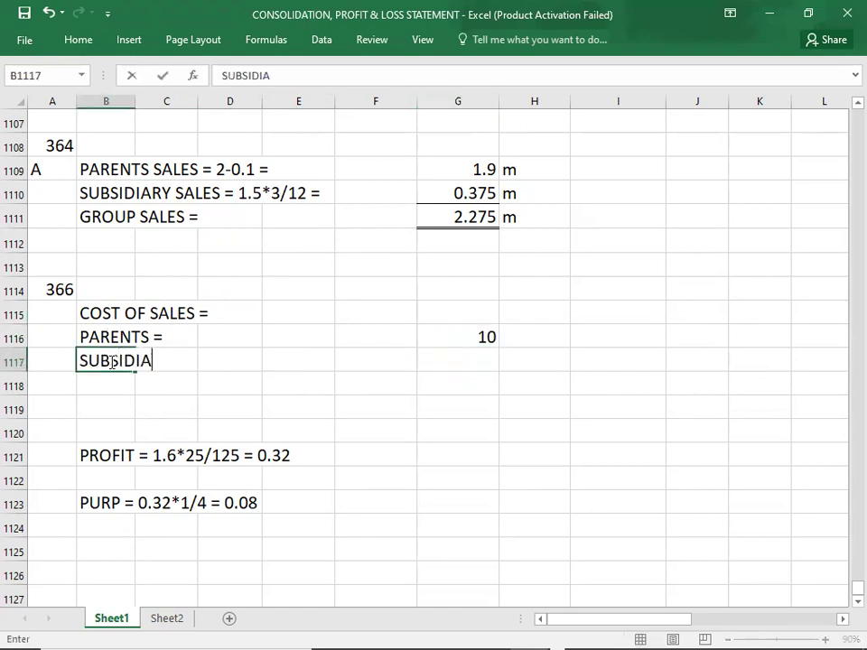
{"action": "type", "text": "RY ="}
{"action": "left_click", "coordinate": [238, 358]}
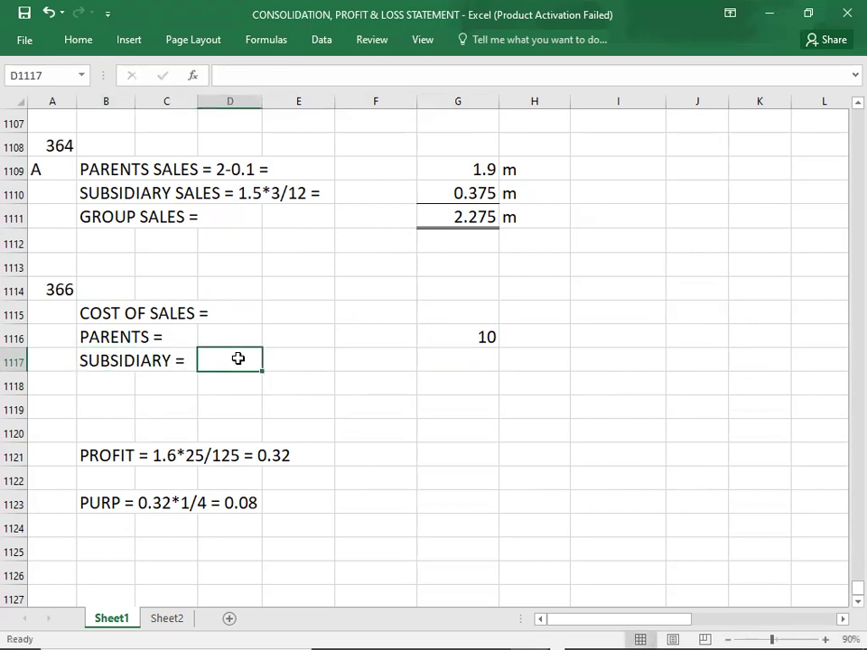
{"action": "type", "text": "4"}
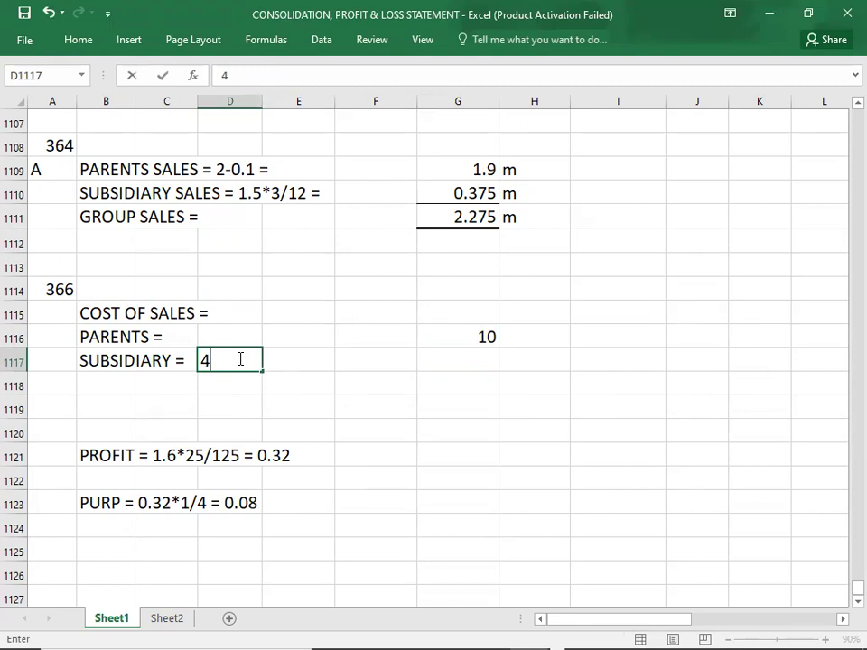
{"action": "type", "text": "-1.6+0"}
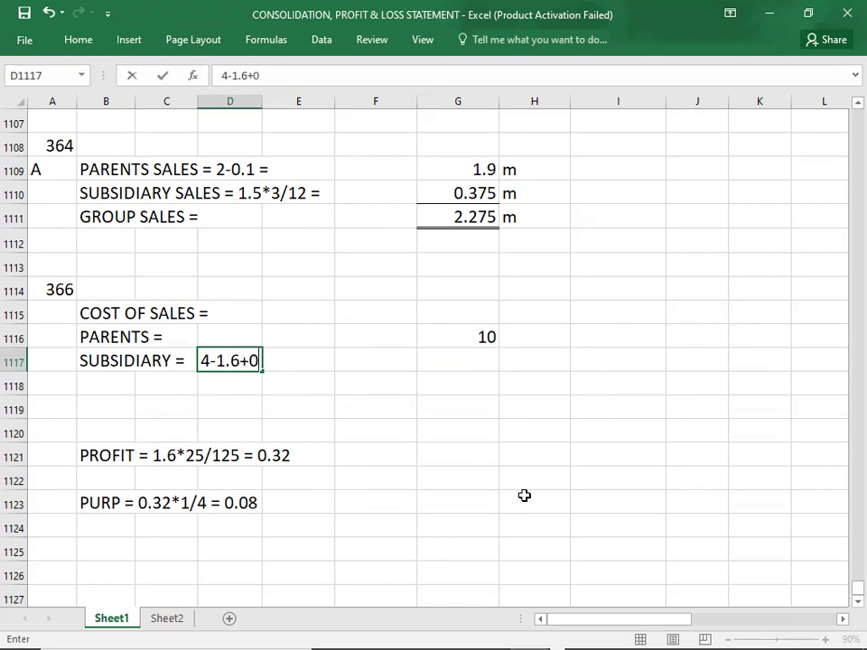
{"action": "type", "text": ".08 ="}
Enter 2.48 in G1117 as the subsidiary's cost of sales.
{"action": "key", "text": "Right"}
{"action": "key", "text": "Right"}
{"action": "key", "text": "Right"}
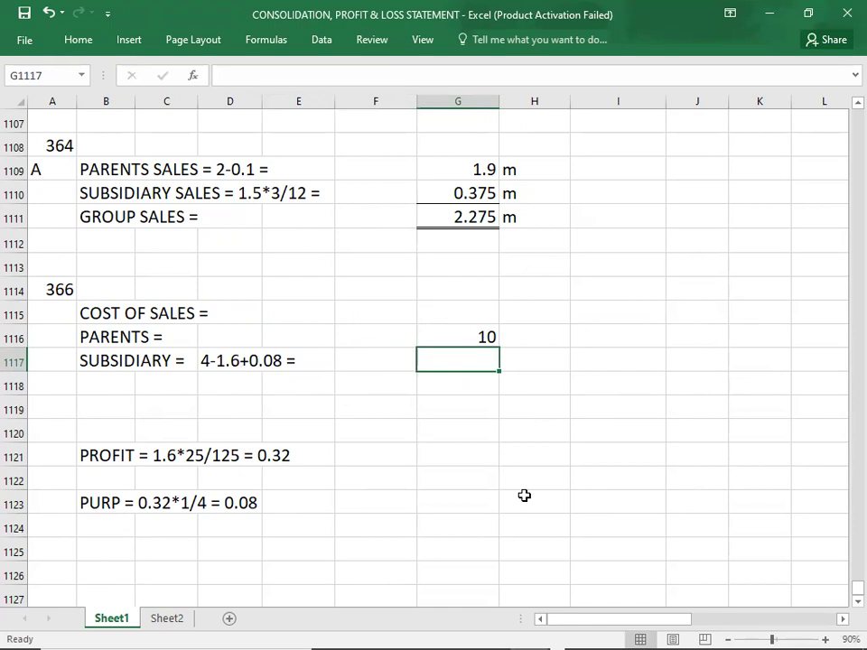
{"action": "type", "text": "2.48"}
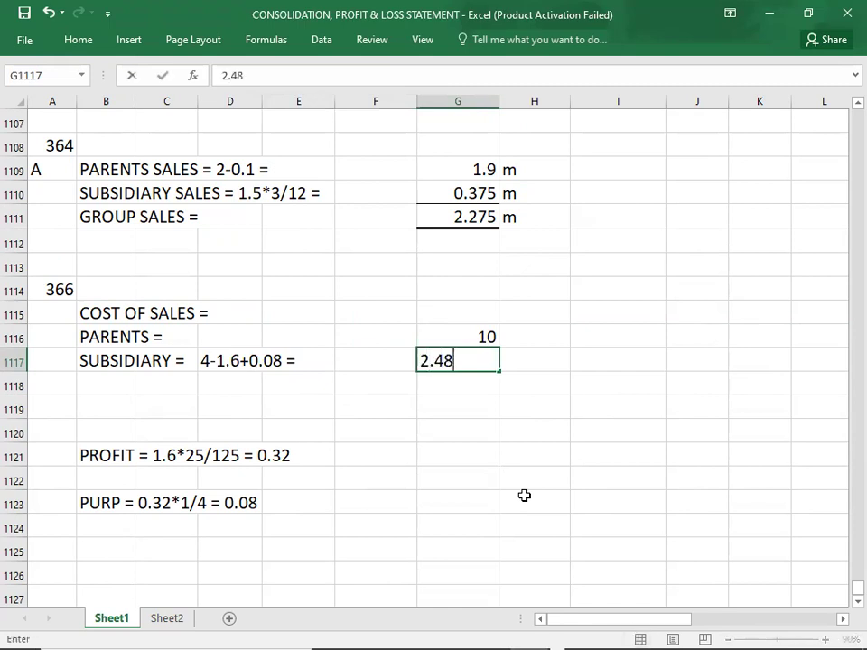
{"action": "key", "text": "Return"}
Enter 12.48 in G1118 as the group cost of sales total.
{"action": "key", "text": "Right"}
{"action": "key", "text": "Right"}
{"action": "key", "text": "Right"}
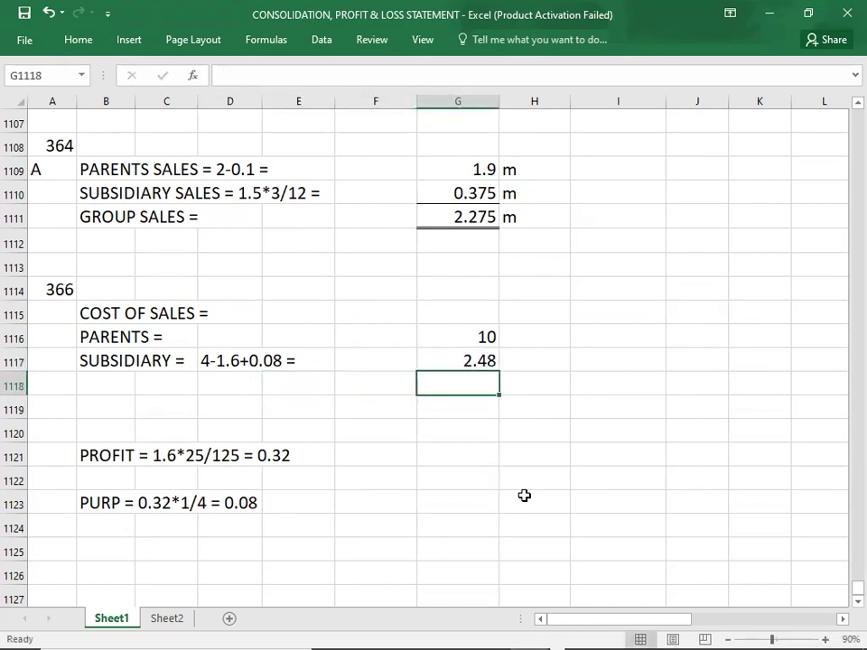
{"action": "type", "text": "12.7"}
{"action": "key", "text": "BackSpace"}
{"action": "type", "text": "48"}
{"action": "key", "text": "Return"}
{"action": "key", "text": "Up"}
{"action": "key", "text": "Right"}
{"action": "key", "text": "Right"}
{"action": "key", "text": "Right"}
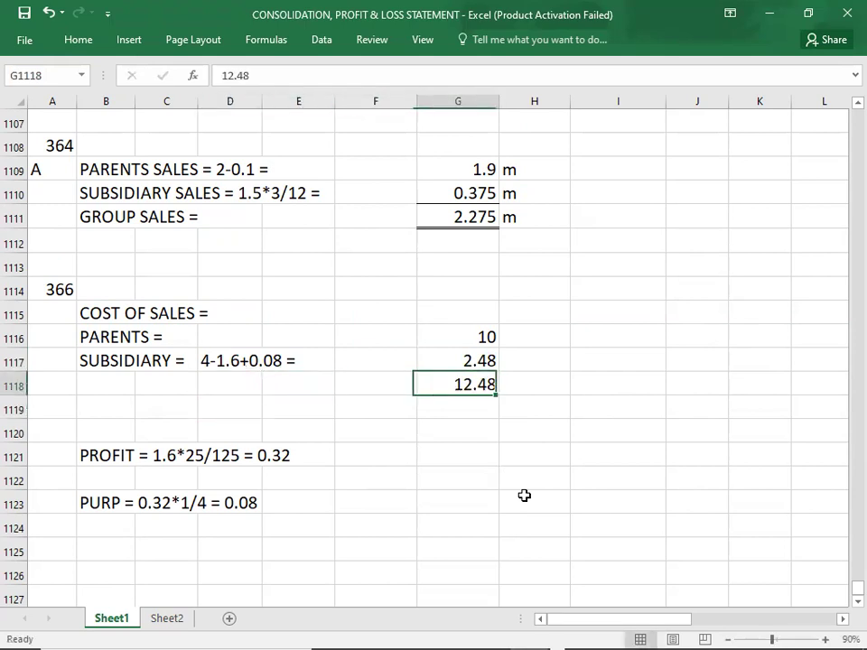
Recheck question 366 in the PDF and change the subsidiary working in D1117 to "(4*9/12)-1.6+0.08 =".
{"action": "key", "text": "alt+Tab"}
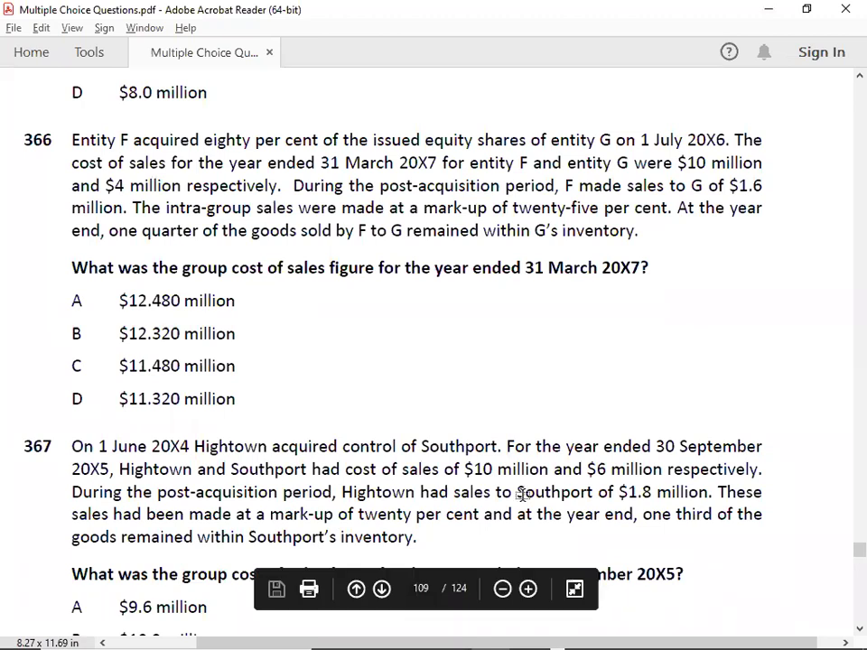
{"action": "key", "text": "alt+Tab"}
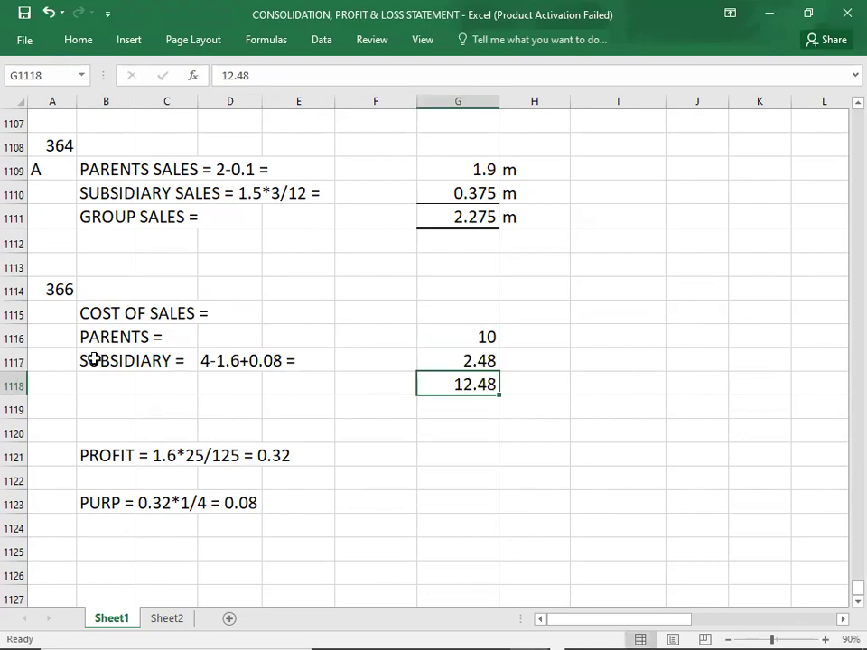
{"action": "key", "text": "alt+Tab"}
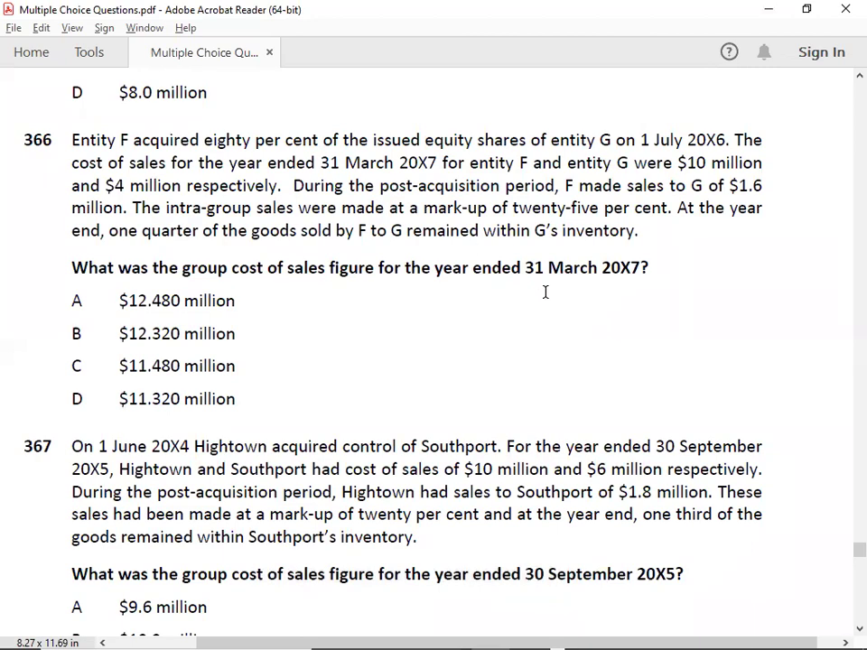
{"action": "key", "text": "alt+Tab"}
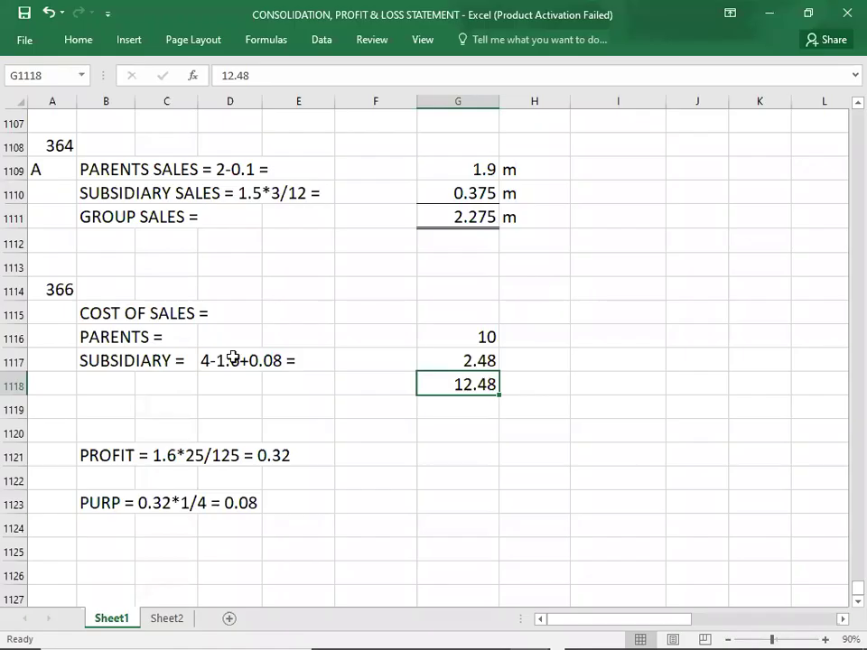
{"action": "double_click", "coordinate": [106, 362]}
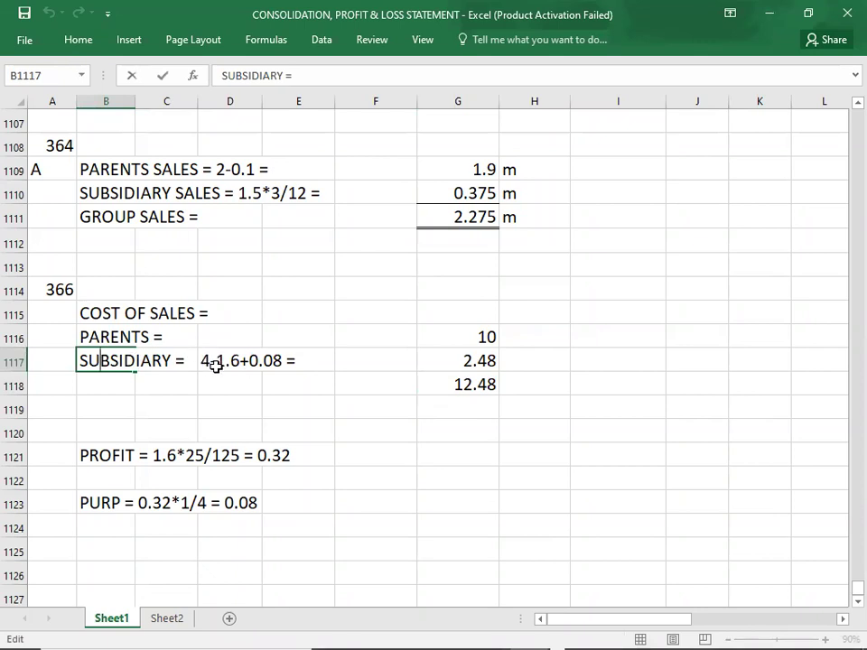
{"action": "left_click", "coordinate": [203, 358]}
{"action": "double_click", "coordinate": [204, 359]}
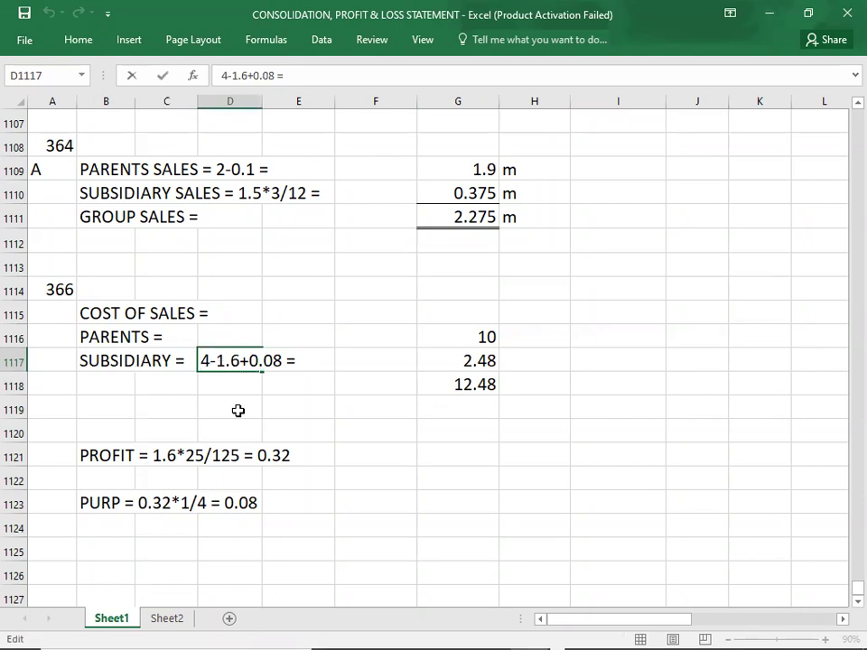
{"action": "key", "text": "Left"}
{"action": "type", "text": "("}
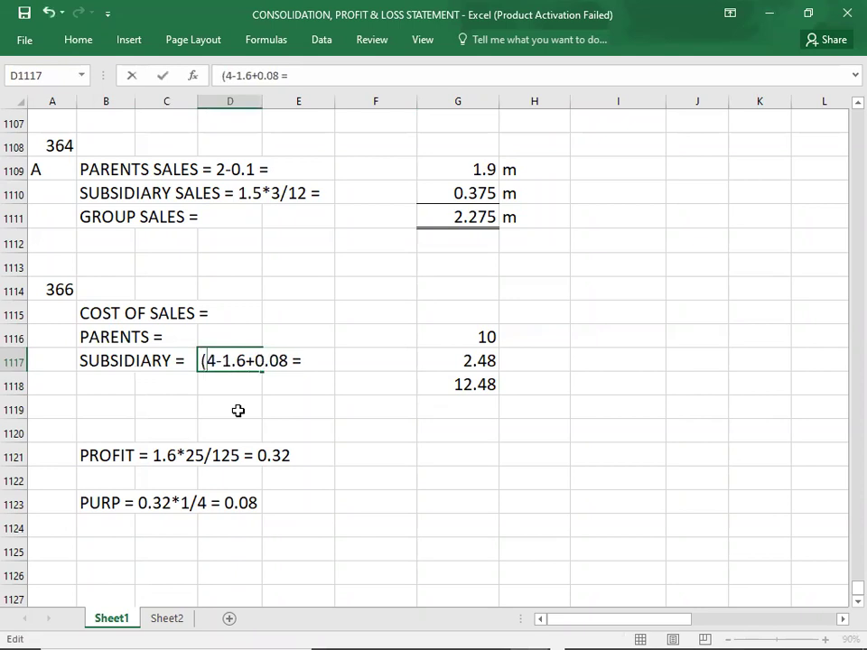
{"action": "key", "text": "Right"}
{"action": "type", "text": "*9/12"}
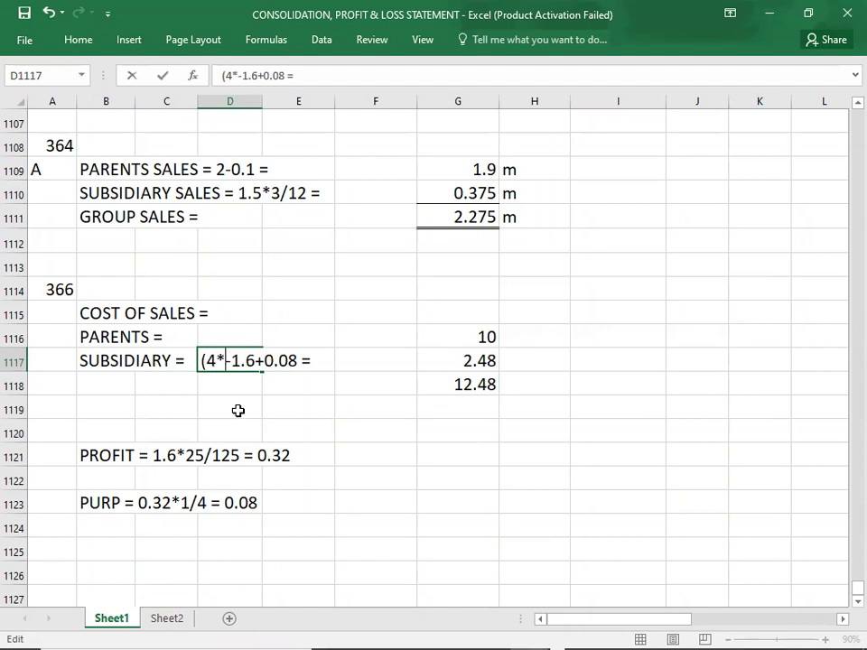
{"action": "type", "text": ")"}
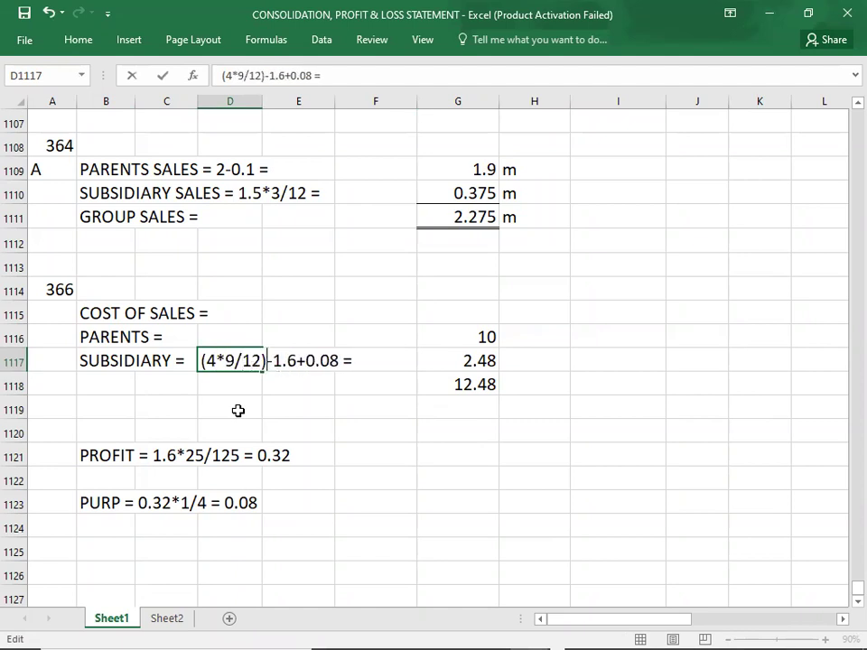
Clear the outdated figures in G1117 and G1118 and enter 1.48 in G1117 as the subsidiary's cost of sales.
{"action": "left_click", "coordinate": [451, 363]}
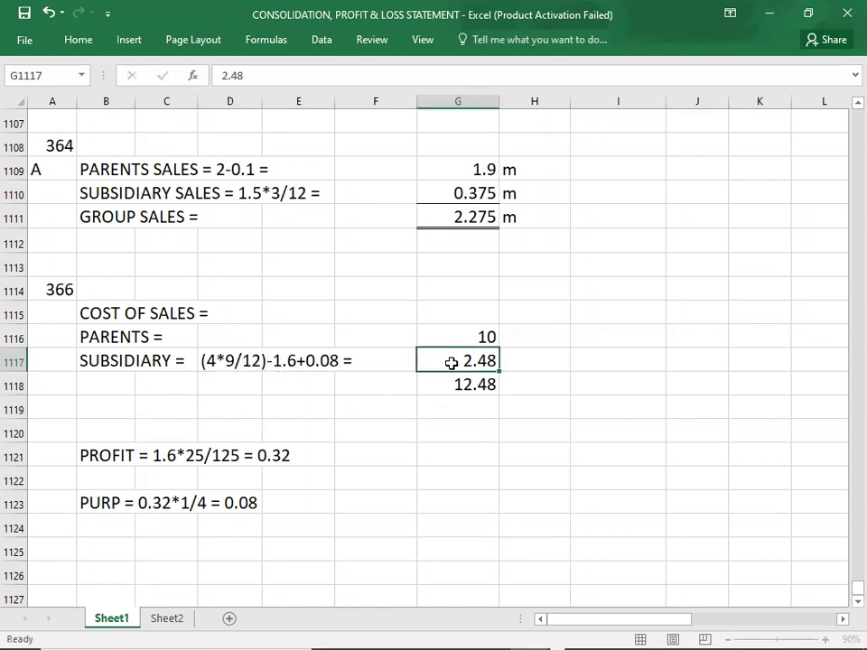
{"action": "key", "text": "Delete"}
{"action": "key", "text": "Right"}
{"action": "key", "text": "Left"}
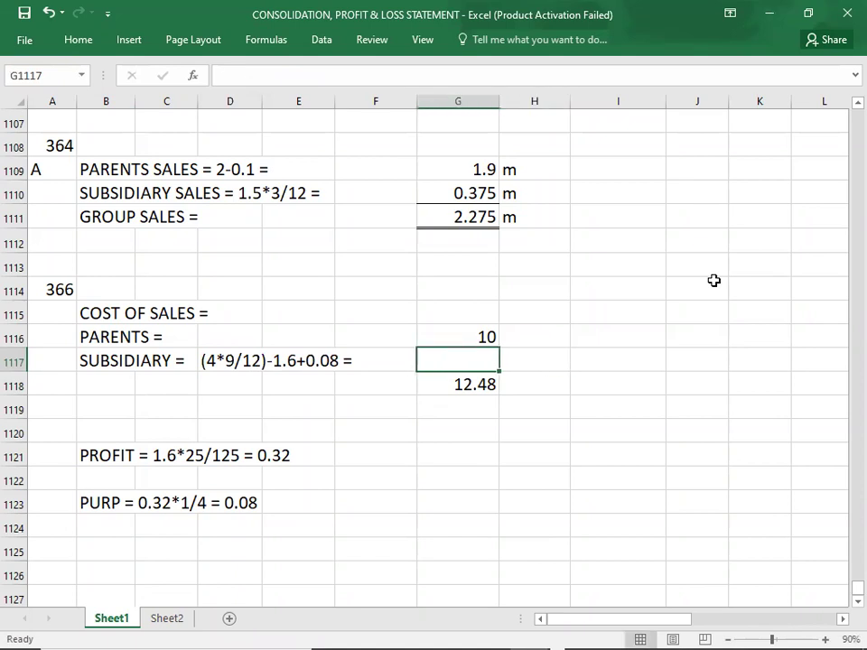
{"action": "key", "text": "Down"}
{"action": "key", "text": "Delete"}
{"action": "key", "text": "Up"}
{"action": "type", "text": "3"}
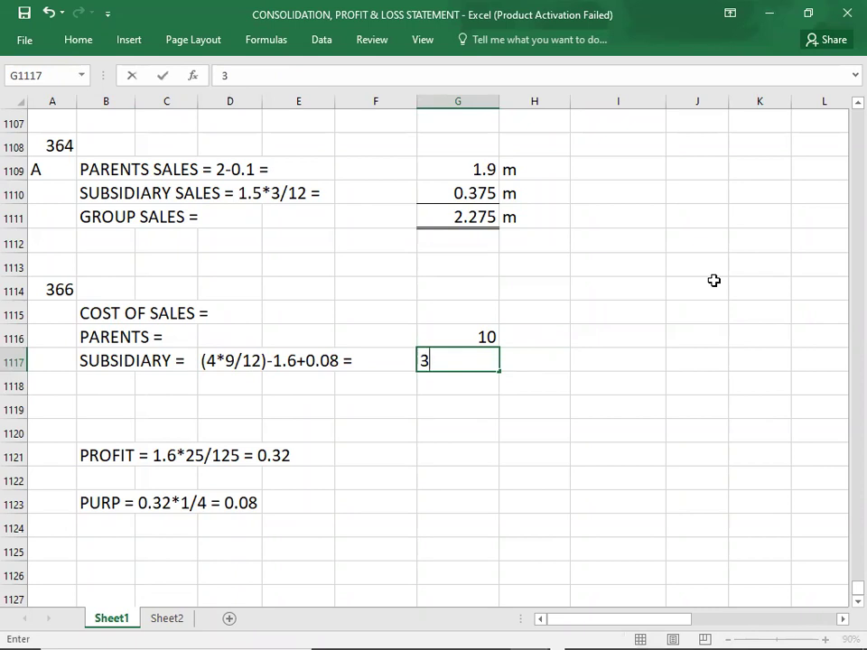
{"action": "key", "text": "BackSpace"}
{"action": "type", "text": "1.48"}
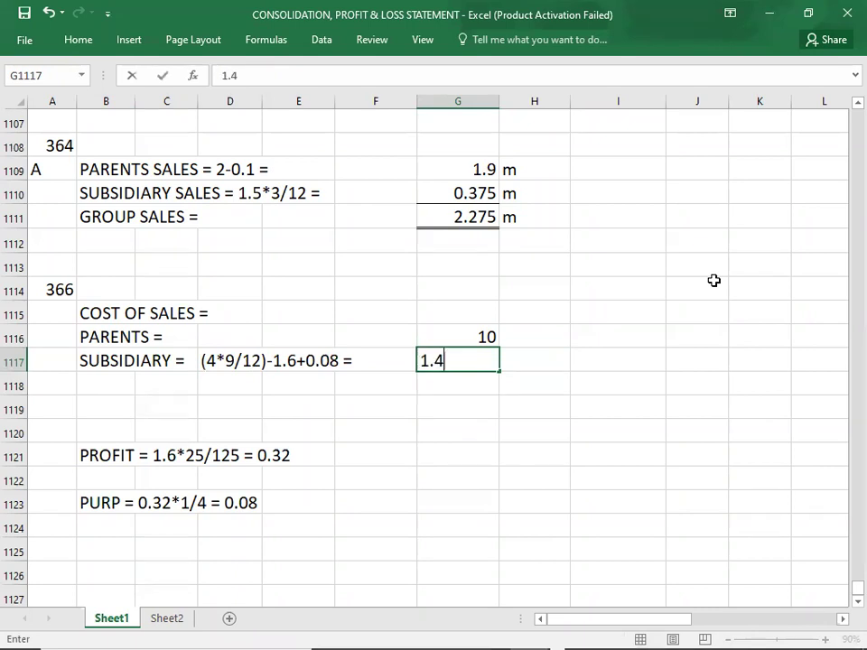
{"action": "key", "text": "Return"}
Enter 11.48 in G1118 as the group cost of sales total.
{"action": "type", "text": "11.48"}
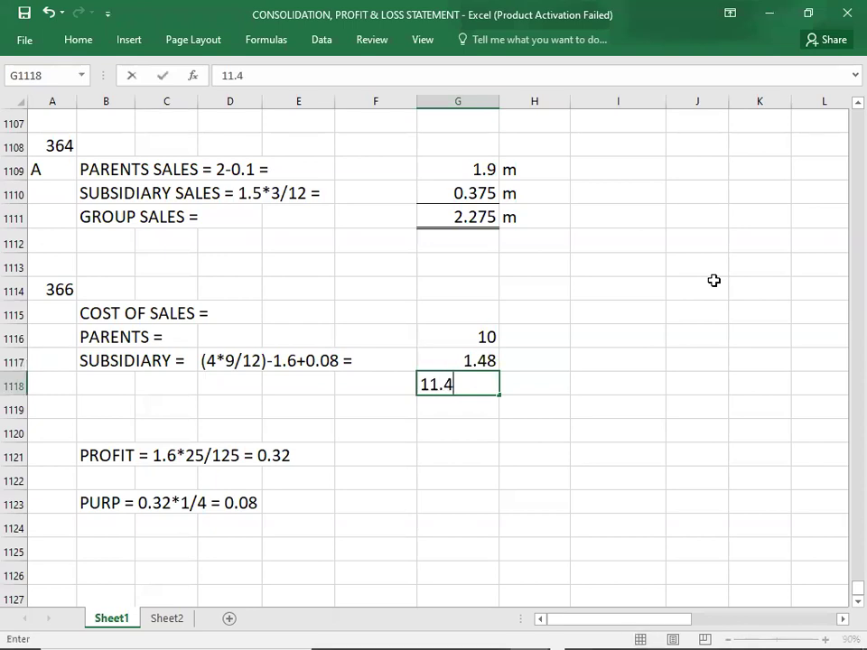
{"action": "key", "text": "Return"}
{"action": "key", "text": "Up"}
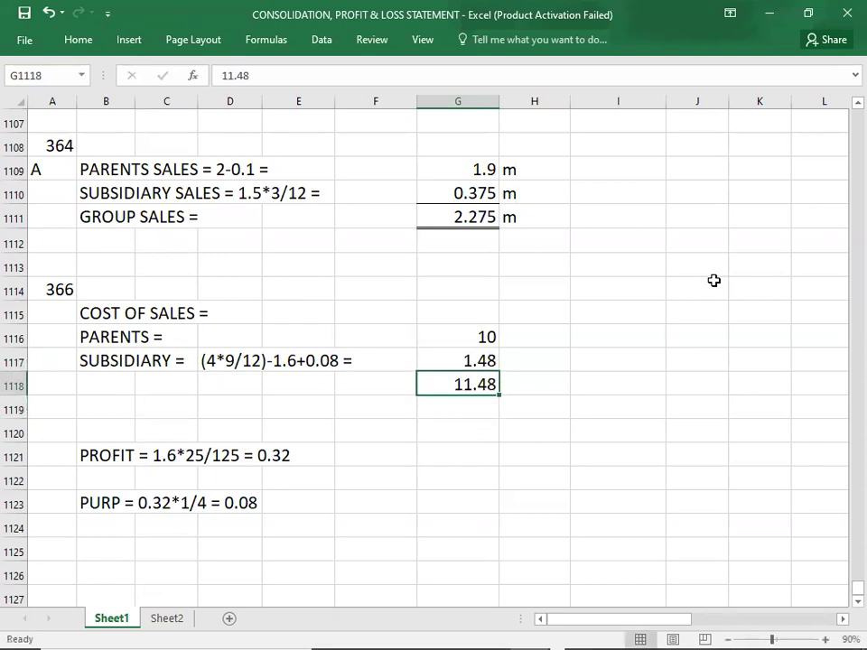
{"action": "left_click", "coordinate": [58, 550]}
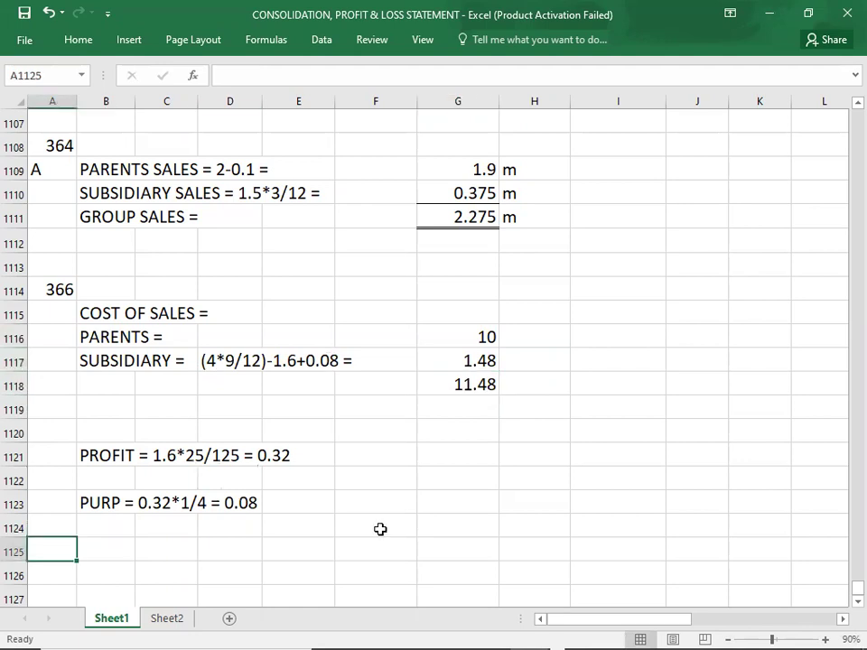
{"action": "key", "text": "Down"}
{"action": "key", "text": "Down"}
{"action": "key", "text": "Down"}
{"action": "key", "text": "Down"}
{"action": "key", "text": "Down"}
{"action": "key", "text": "Down"}
{"action": "key", "text": "Down"}
{"action": "key", "text": "Down"}
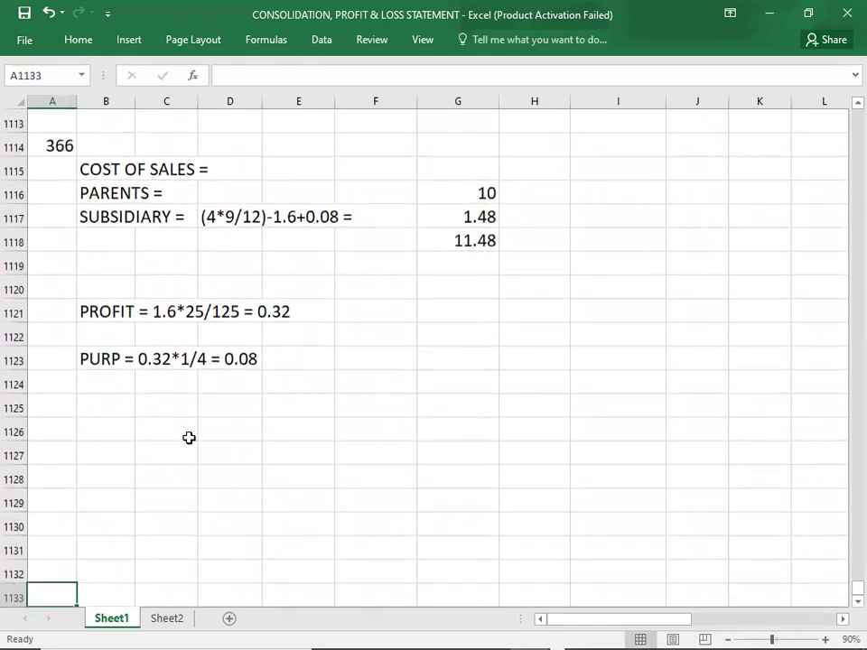
{"action": "left_click", "coordinate": [56, 409]}
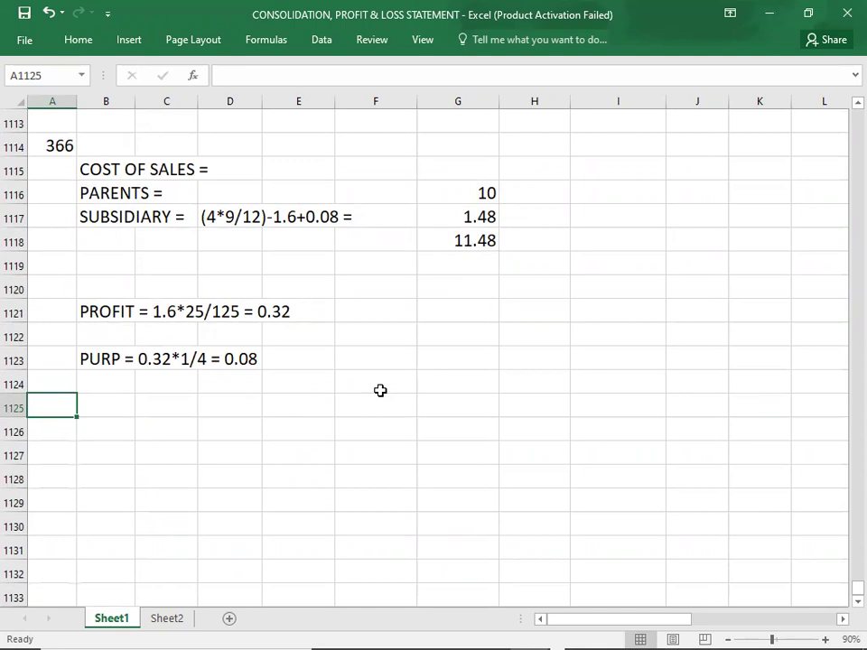
{"action": "key", "text": "alt+Tab"}
{"action": "key", "text": "alt+Tab"}
{"action": "key", "text": "alt+Tab"}
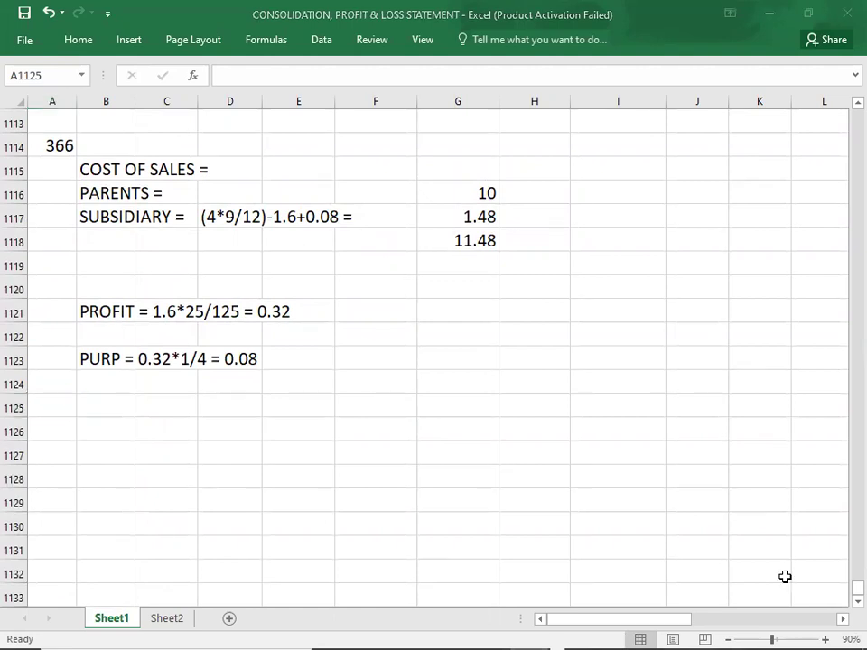